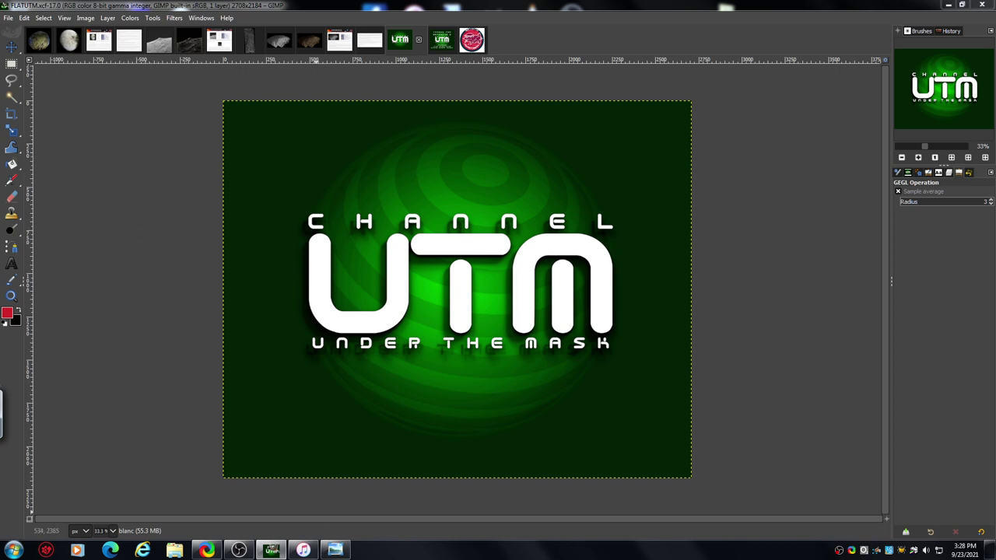
View the Iapetus moon photo, then bring up the PIA08384 Photojournal info page image.
mouse_move(303, 550)
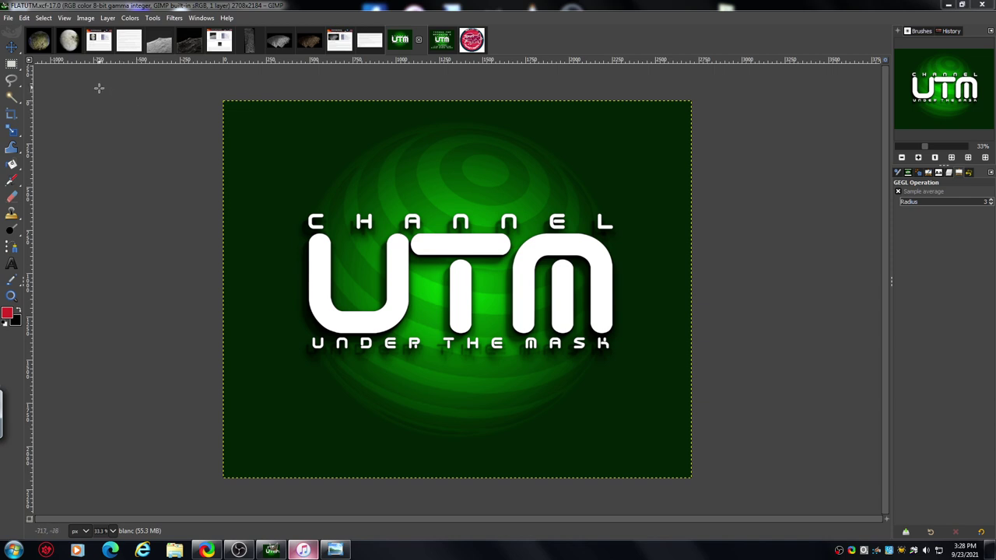
left_click(70, 44)
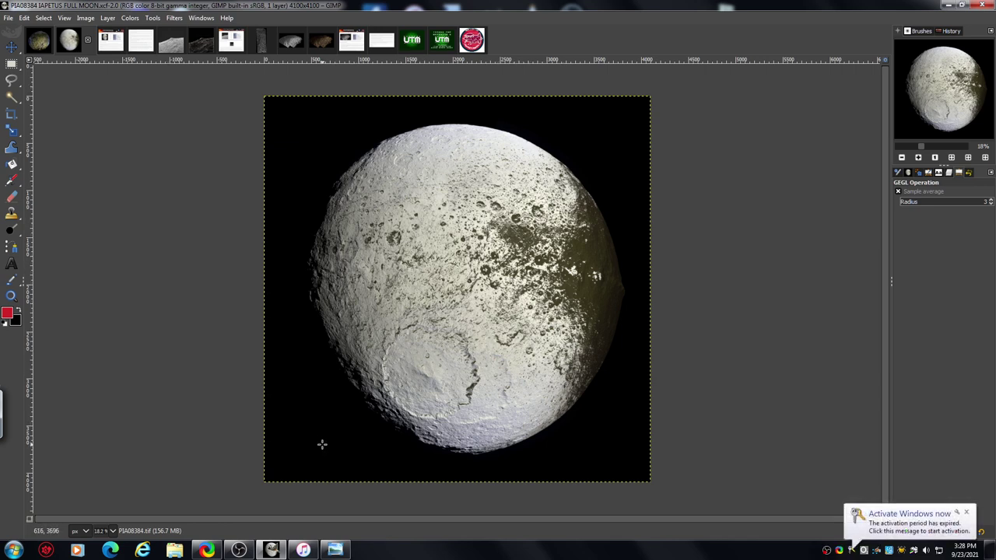
left_click(112, 42)
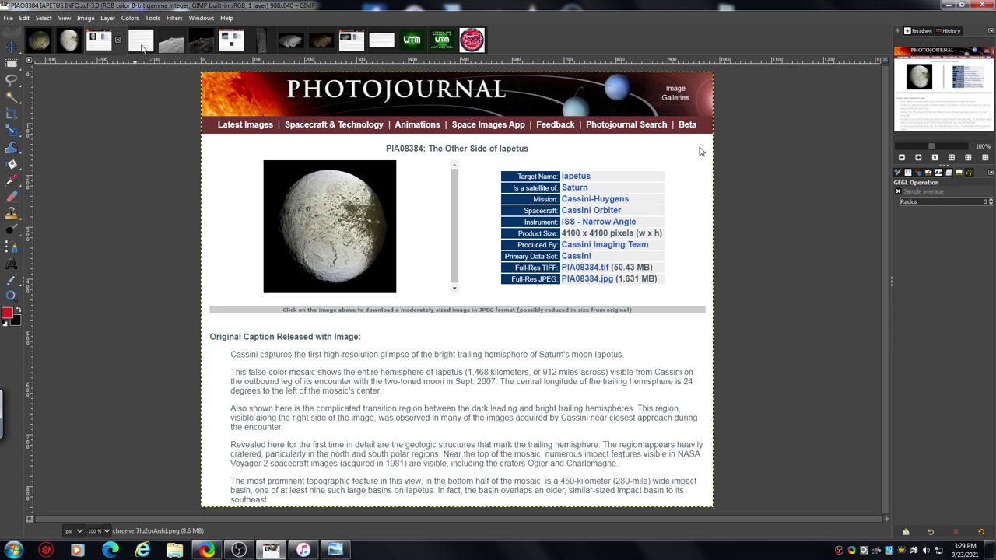
Show the PIA08384 INFO 2 image with the full Cassini caption text about Iapetus.
left_click(141, 45)
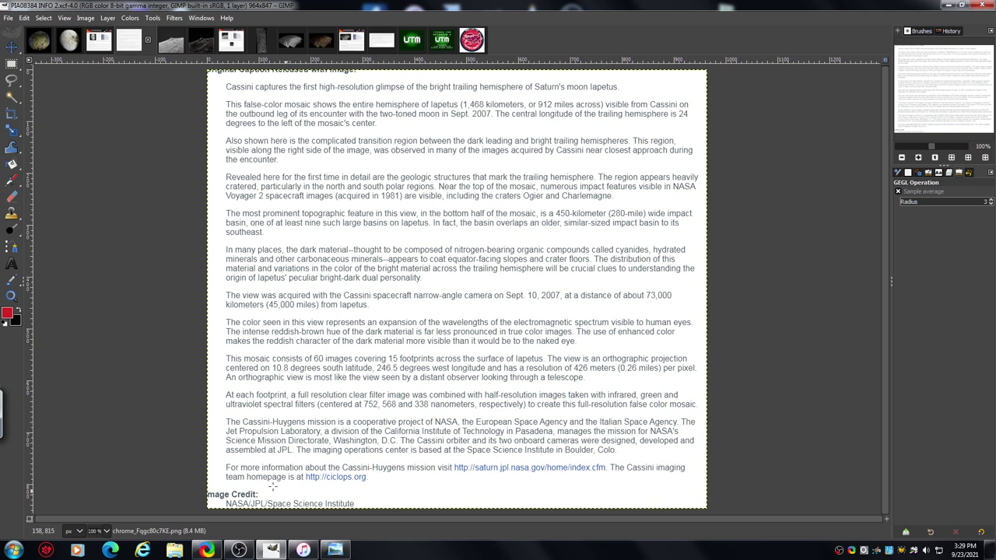
Bring the original Iapetus photo up in Windows Photo Viewer and maximize the window.
left_click(335, 551)
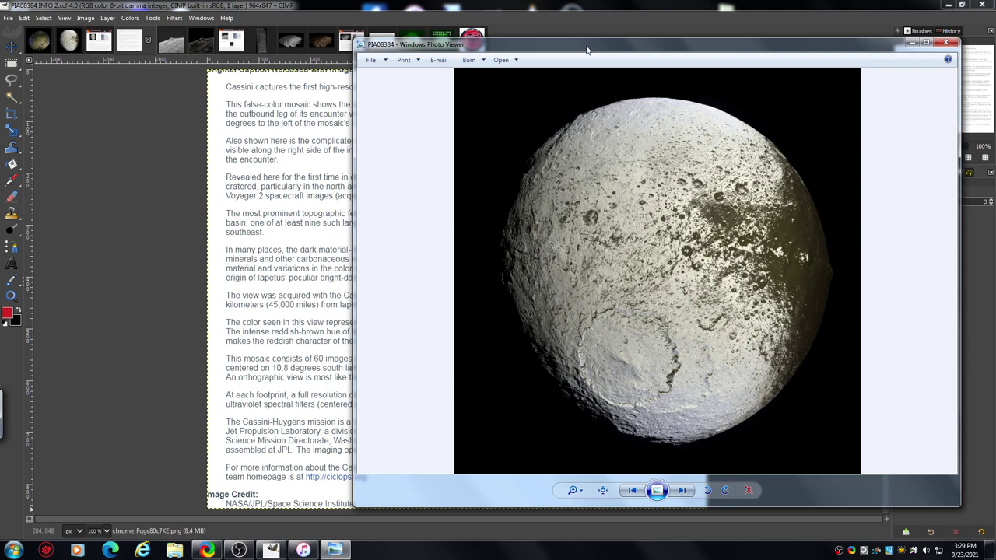
left_click_drag(586, 50, 464, 35)
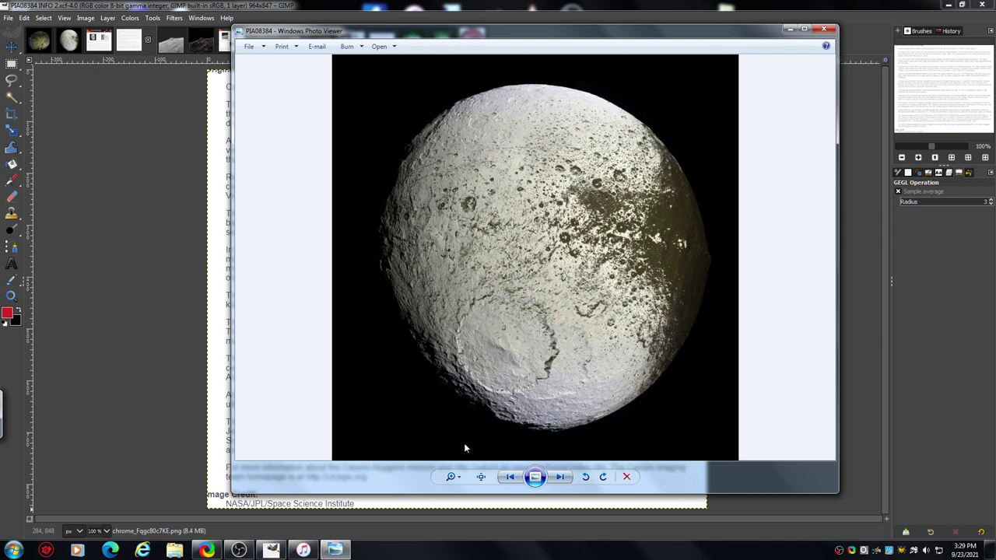
left_click(806, 31)
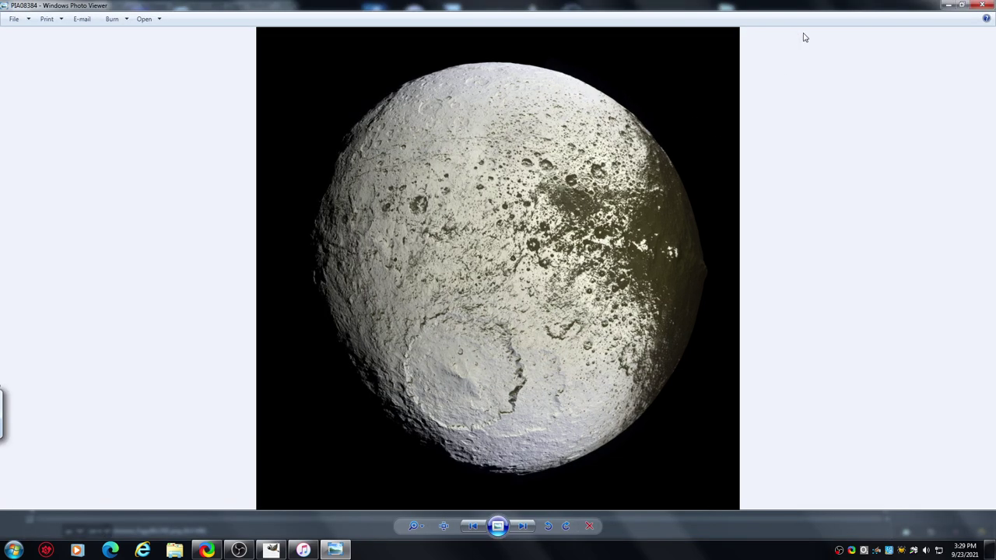
Zoom the photo in until cratered surface detail fills the window.
left_click(415, 527)
scroll(414, 526, "up", 1)
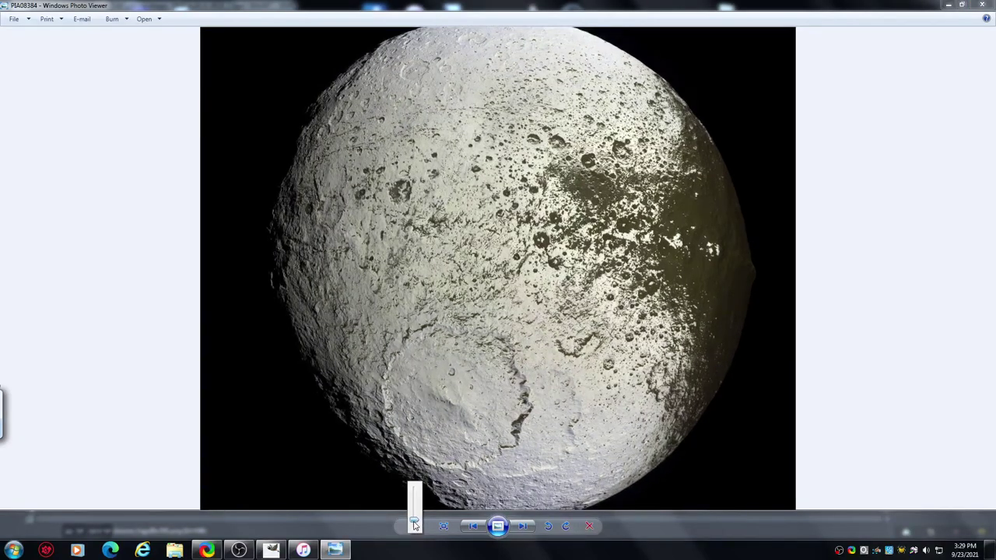
scroll(415, 525, "up", 1)
scroll(415, 526, "down", 2)
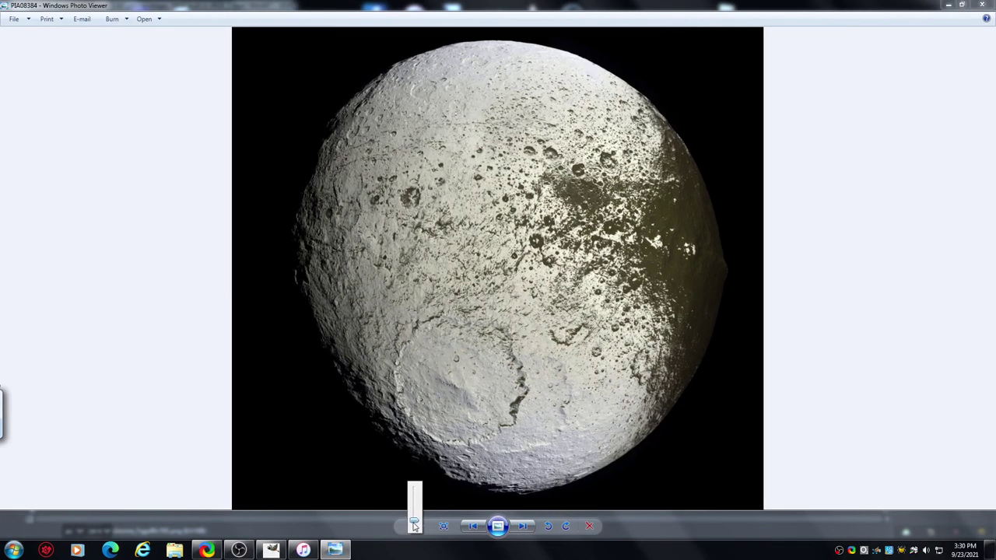
left_click_drag(415, 526, 416, 511)
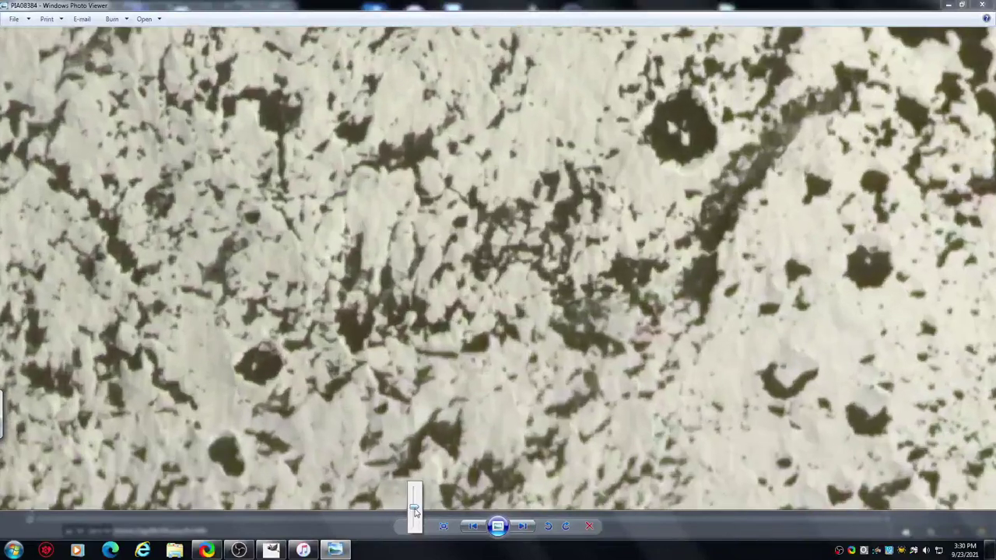
scroll(414, 511, "up", 1)
scroll(415, 511, "down", 2)
scroll(415, 511, "up", 2)
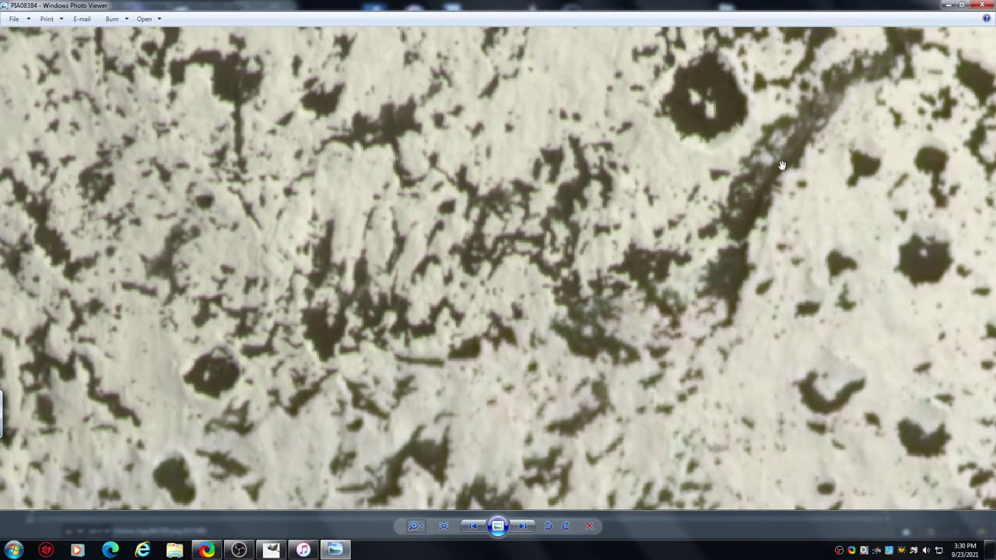
Pan the magnified photo across several cratered regions of the moon.
left_click_drag(793, 156, 722, 251)
scroll(721, 252, "up", 4)
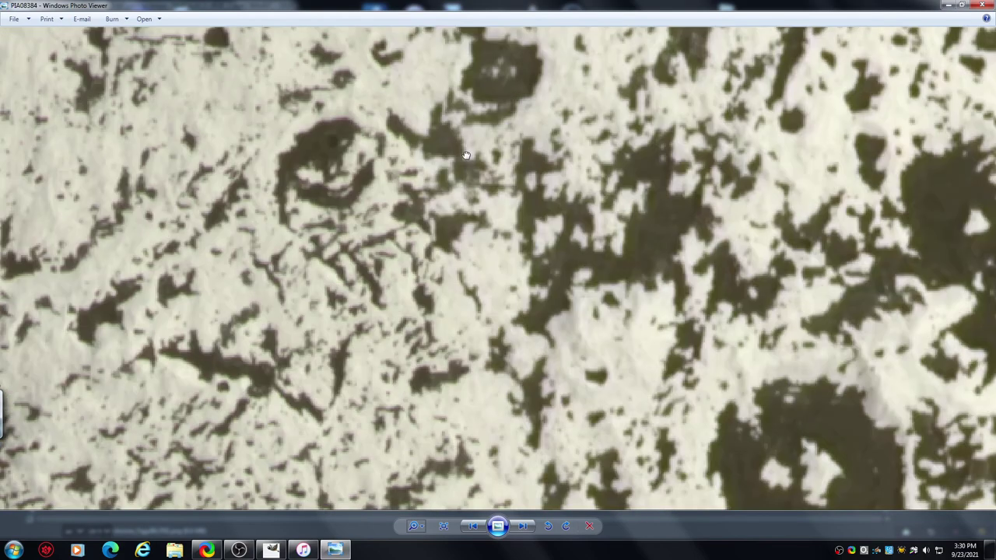
scroll(465, 156, "down", 4)
left_click_drag(444, 251, 357, 141)
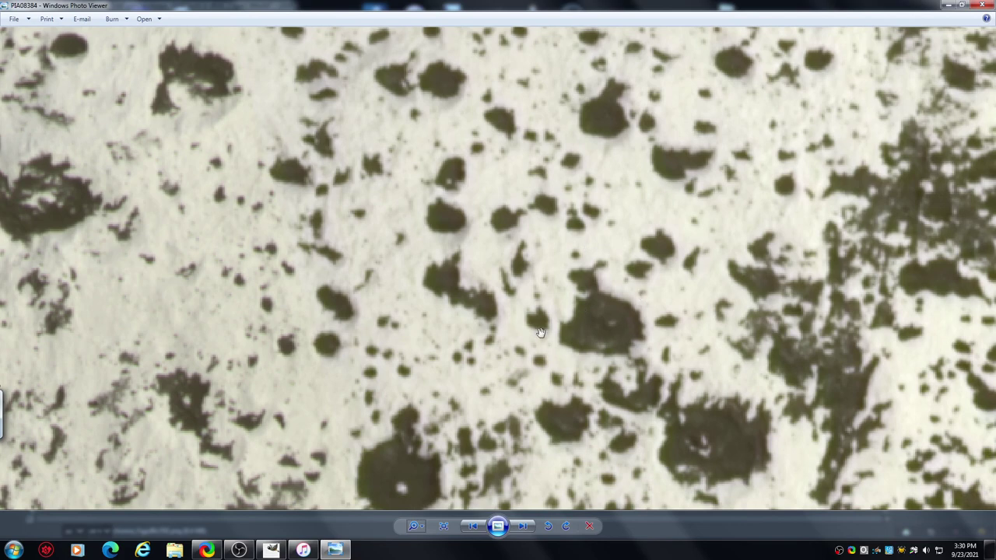
left_click_drag(405, 140, 804, 126)
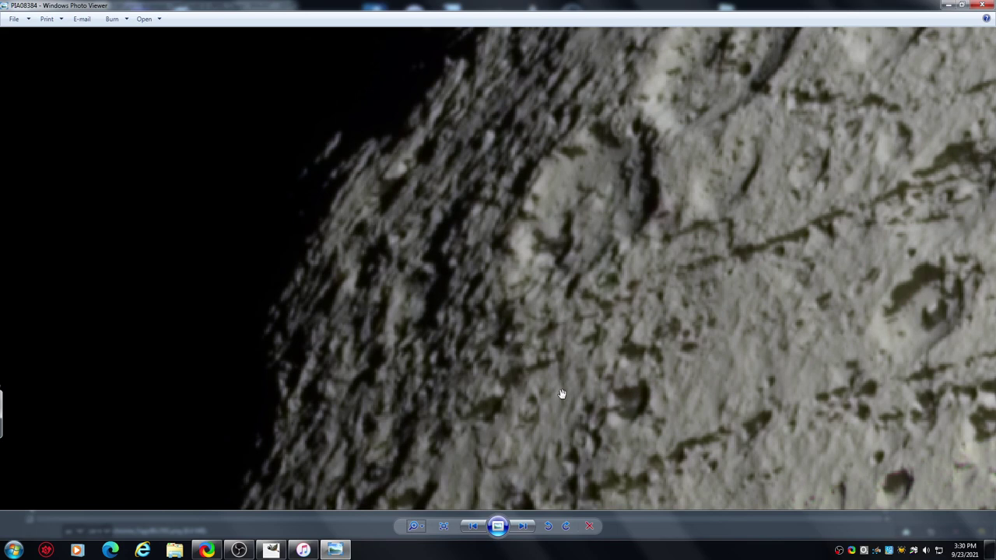
Close Photo Viewer and return to the 10000×10000 WKON full-moon image in GIMP.
left_click(982, 6)
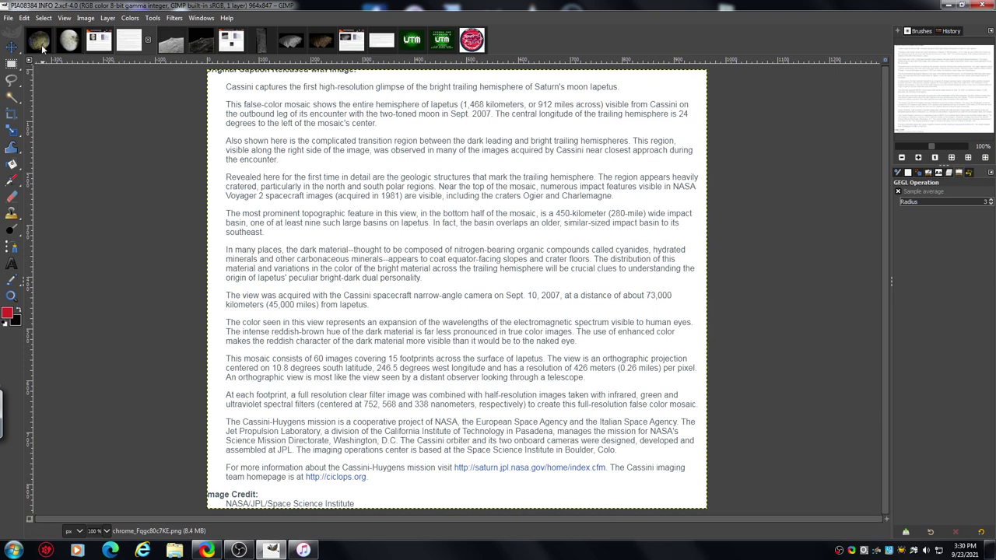
left_click(40, 43)
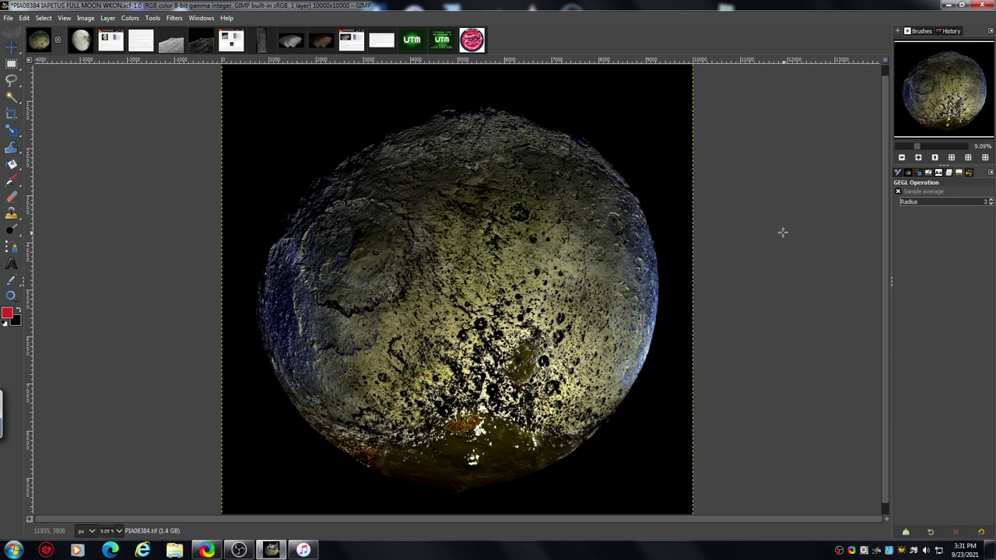
Zoom the WKON image in to 67% and scroll right to frame the rugged limb terrain.
left_click(918, 157)
left_click(918, 157)
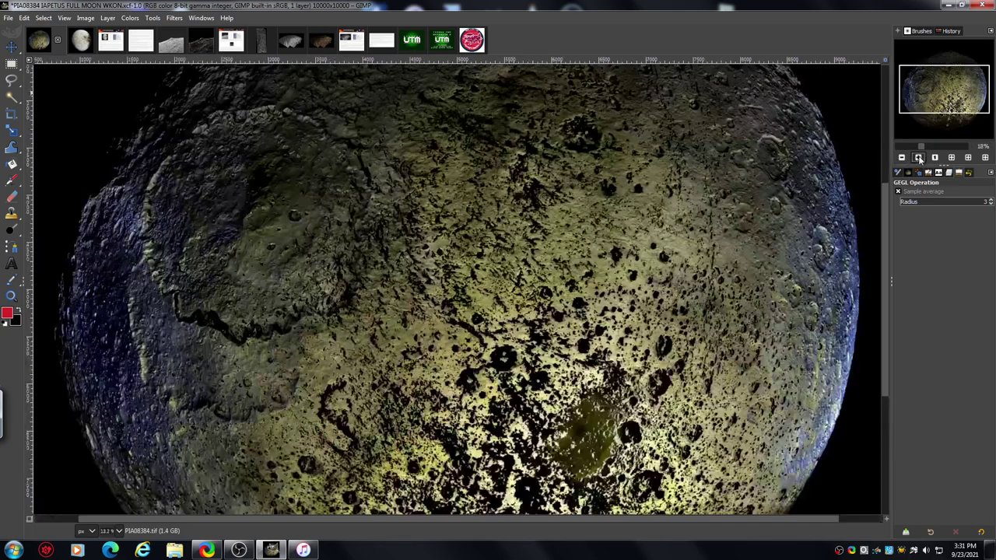
left_click(917, 157)
left_click(919, 158)
left_click(918, 157)
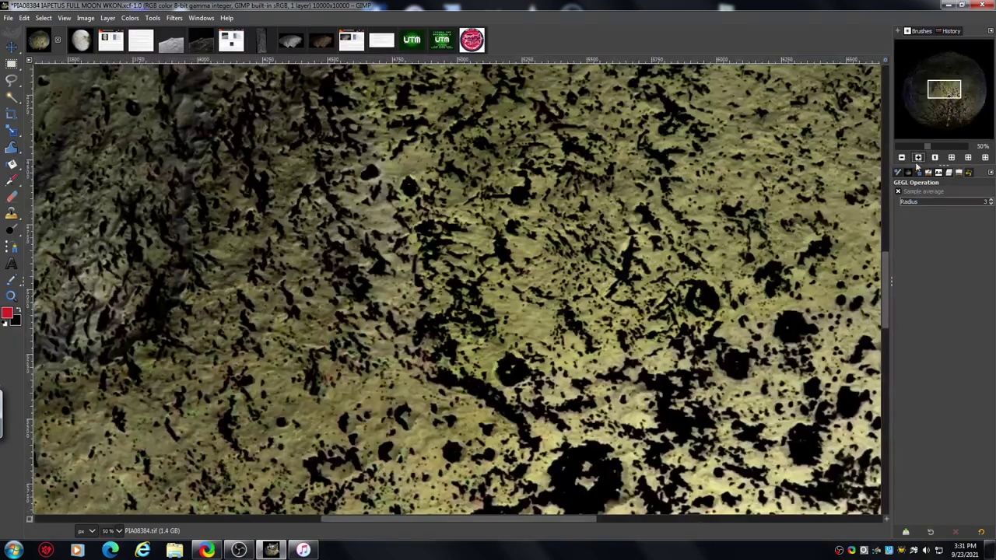
left_click_drag(884, 271, 883, 138)
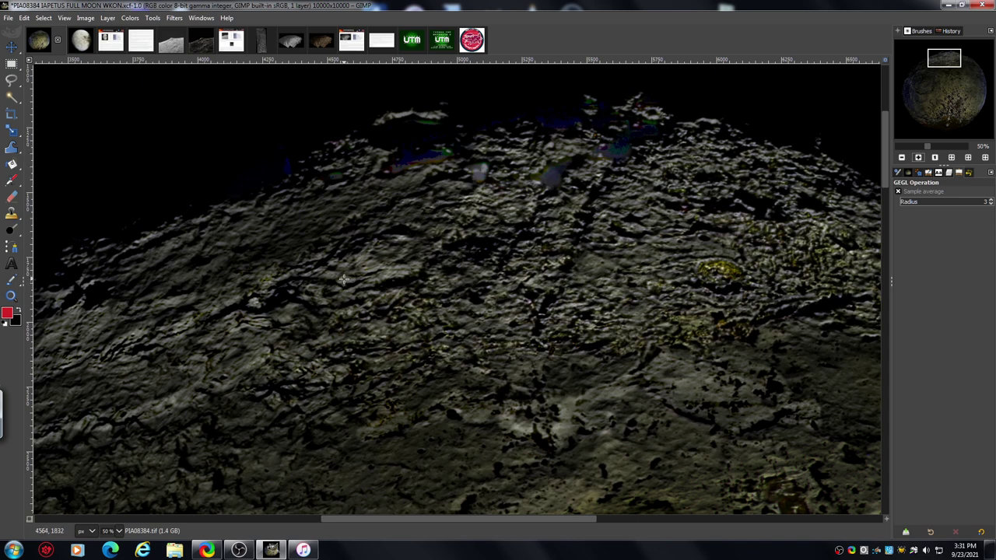
left_click_drag(503, 520, 602, 526)
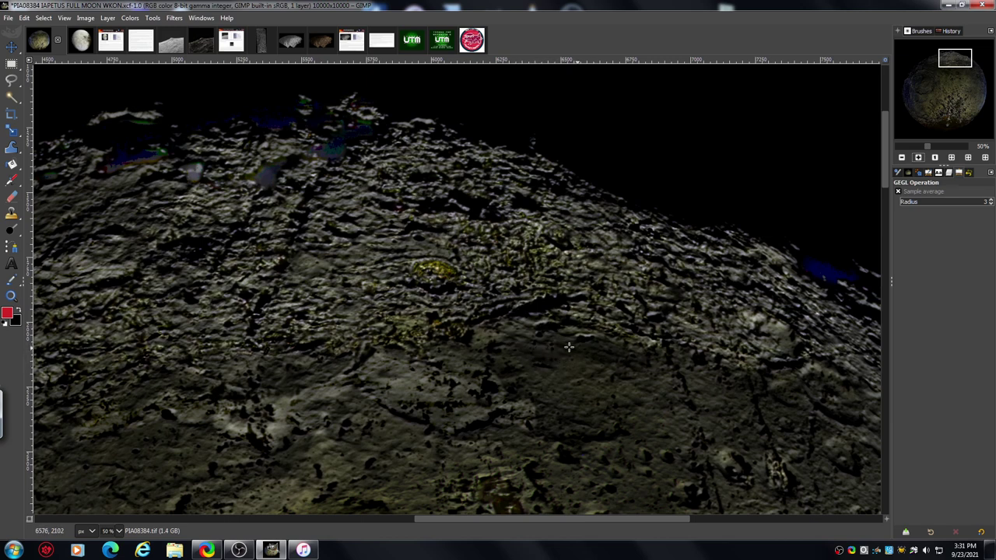
left_click(918, 158)
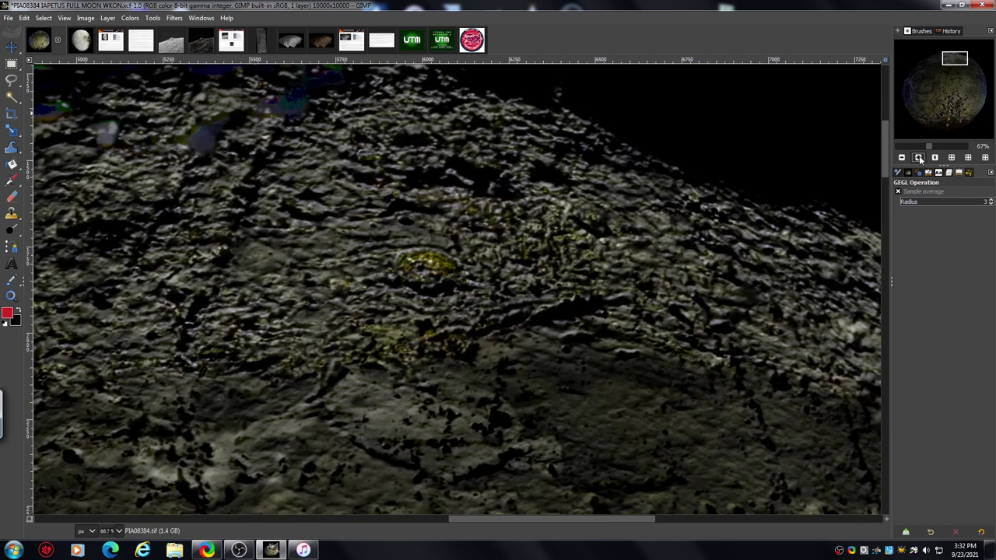
left_click_drag(493, 522, 519, 526)
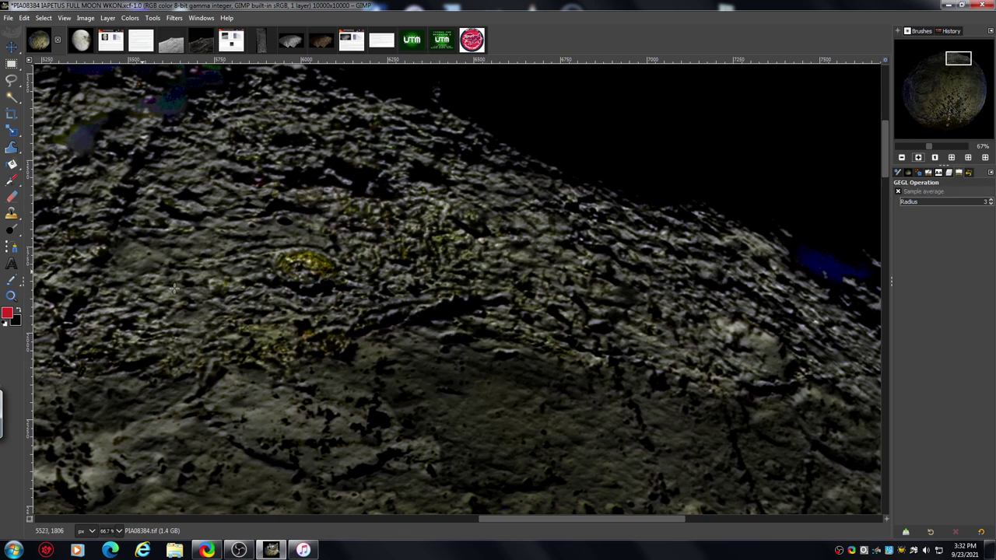
Pick the Dodge/Burn tool with brush size 39 and zoom to 150% on the terrain.
left_click(13, 229)
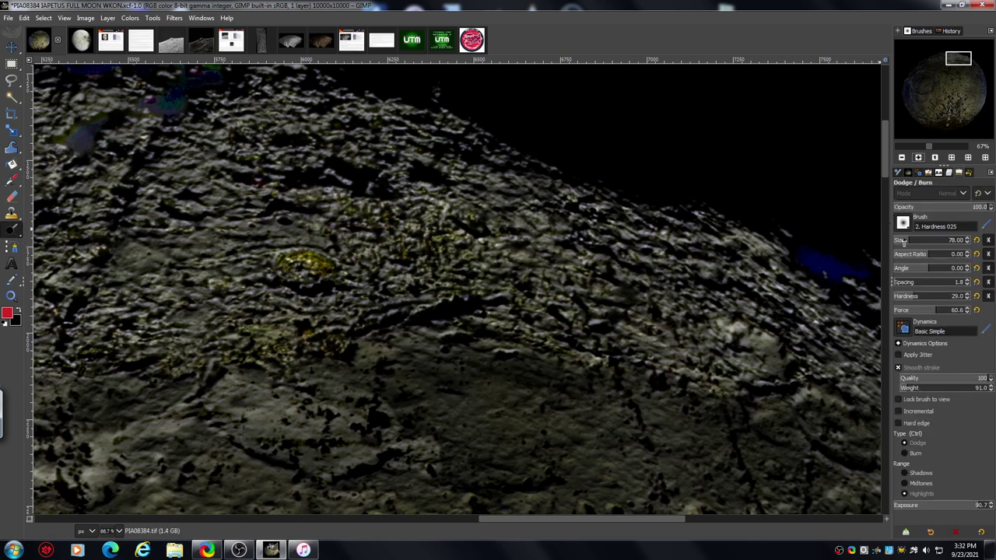
left_click(902, 241)
left_click(917, 158)
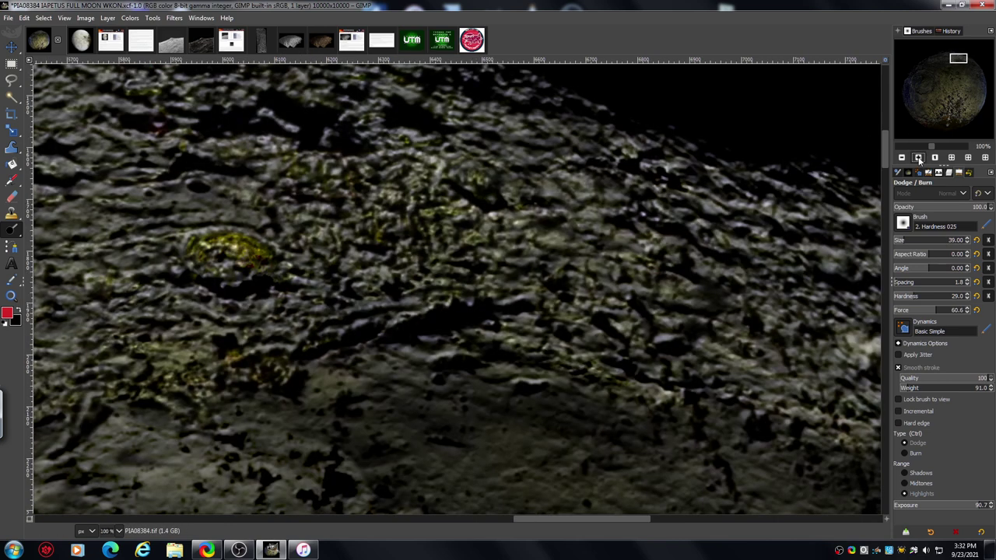
left_click(918, 158)
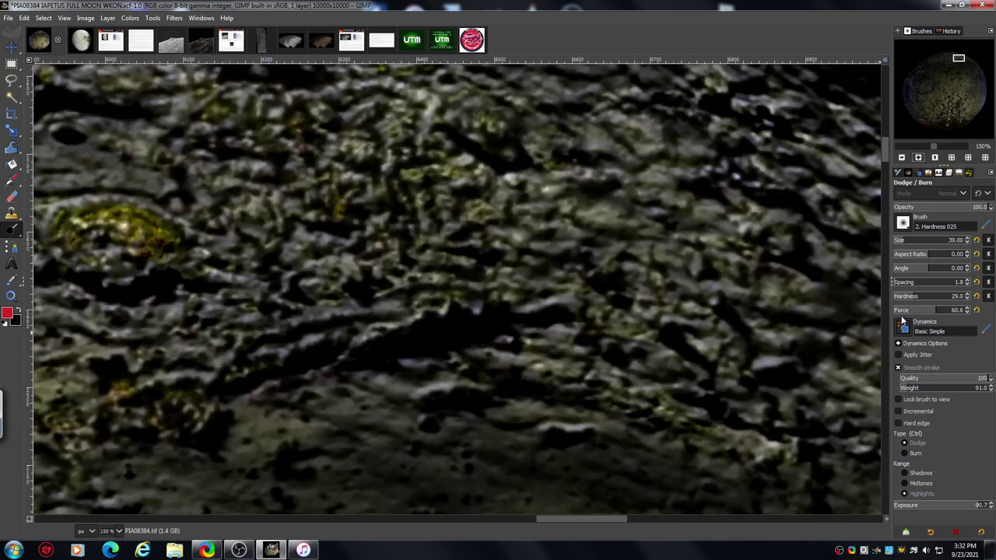
left_click_drag(885, 154, 882, 151)
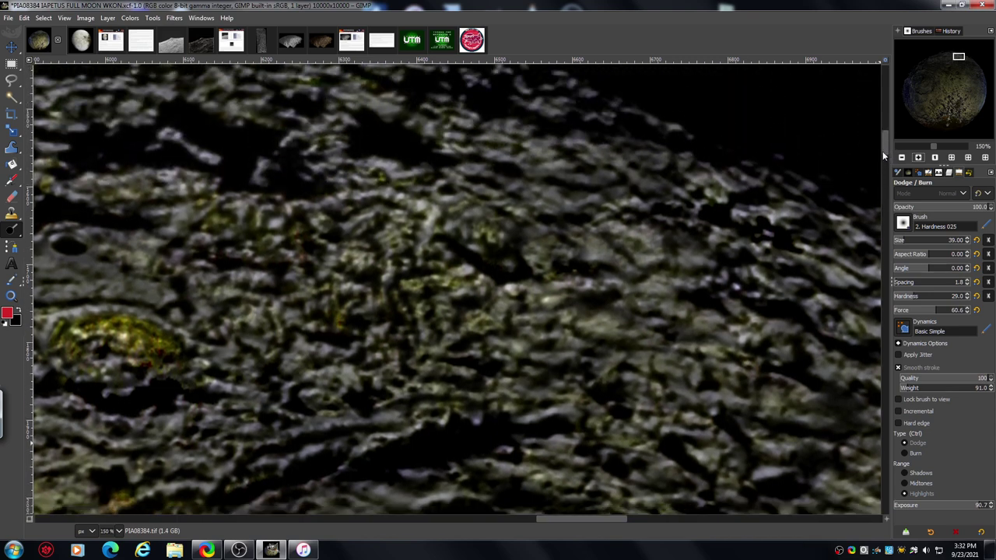
Switch to the 4100×4100 full-moon image and rotate it 90° clockwise.
left_click(81, 41)
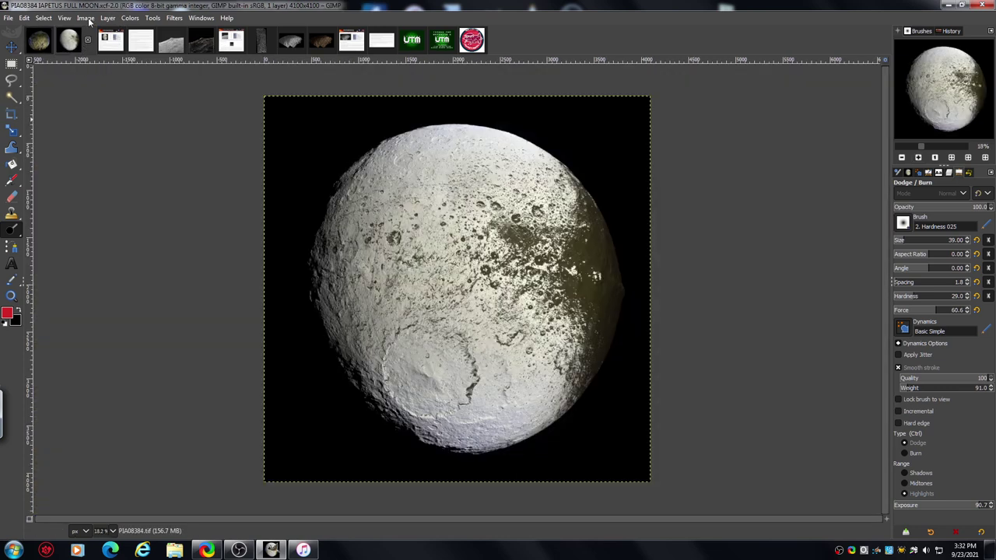
left_click(86, 18)
mouse_move(151, 95)
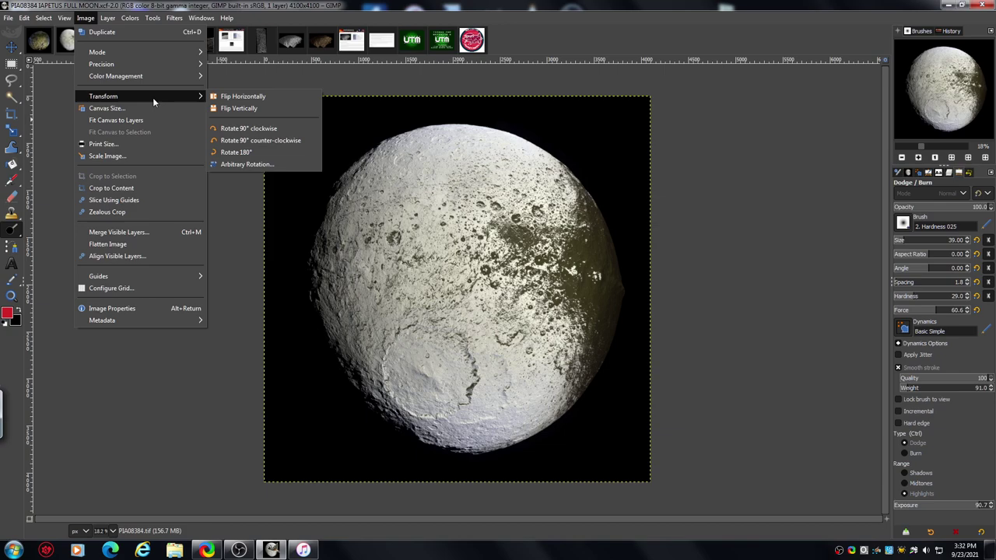
left_click(285, 131)
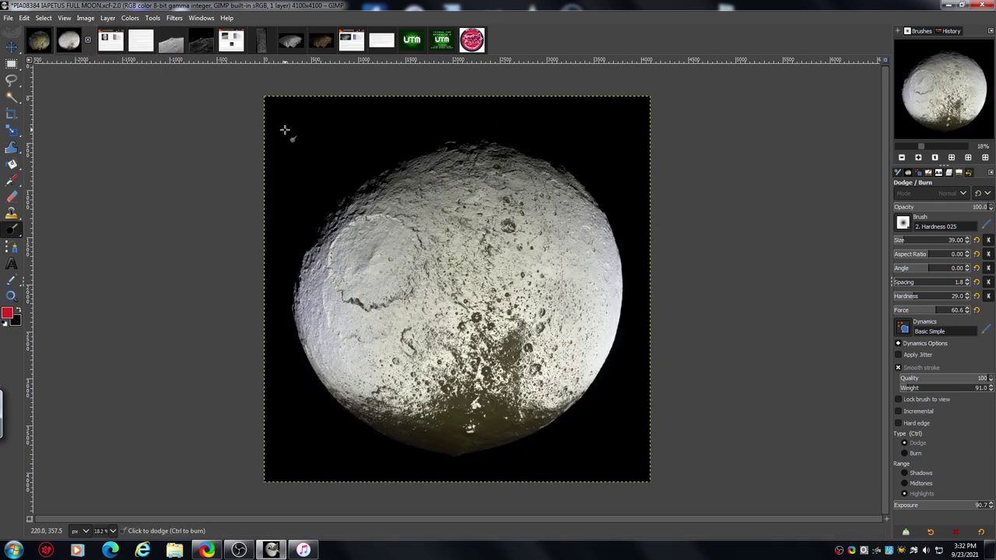
Zoom in to 200% and scroll to the moon's dark upper limb.
left_click(918, 157)
left_click(918, 157)
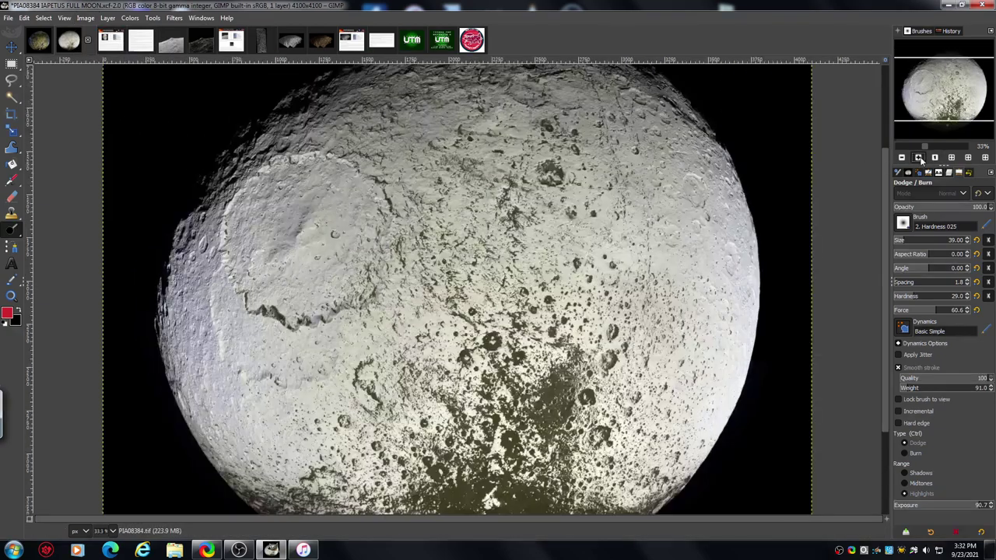
left_click(918, 157)
left_click(918, 158)
left_click_drag(883, 256, 889, 140)
left_click(918, 157)
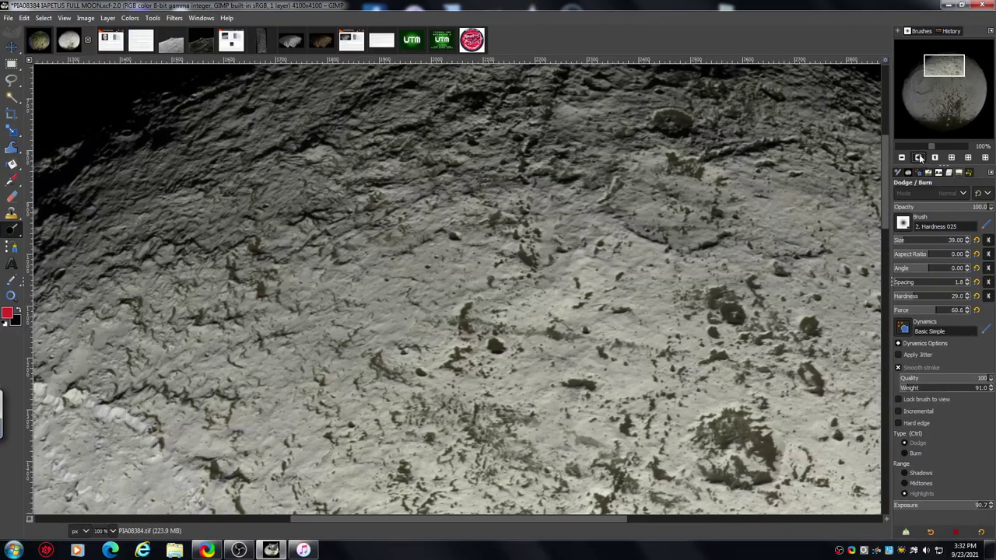
left_click(918, 158)
left_click(917, 158)
left_click_drag(885, 184, 889, 138)
left_click_drag(452, 518, 545, 520)
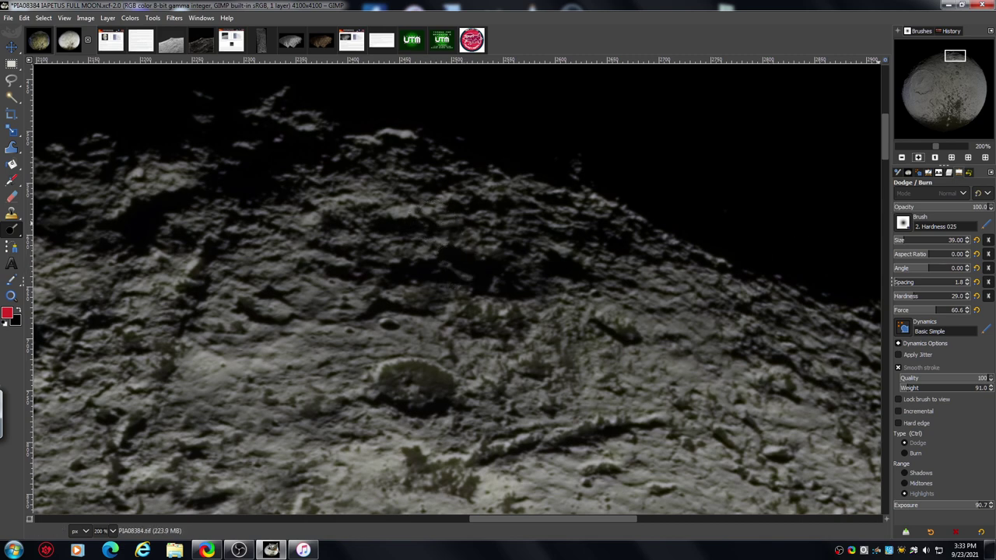
At 300% zoom, dodge-brighten limb ridges, then zoom to 400% for finer strokes.
left_click(918, 157)
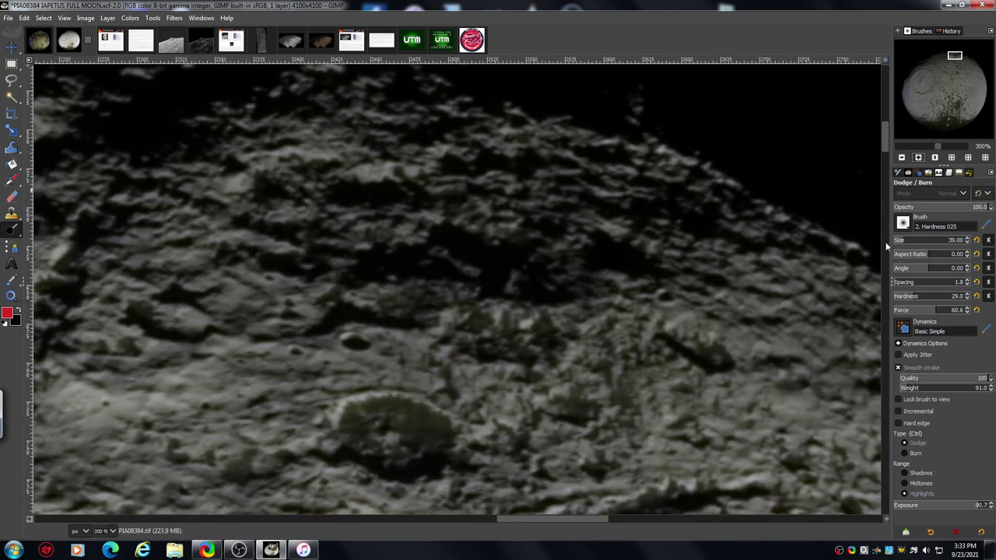
left_click_drag(883, 141, 884, 136)
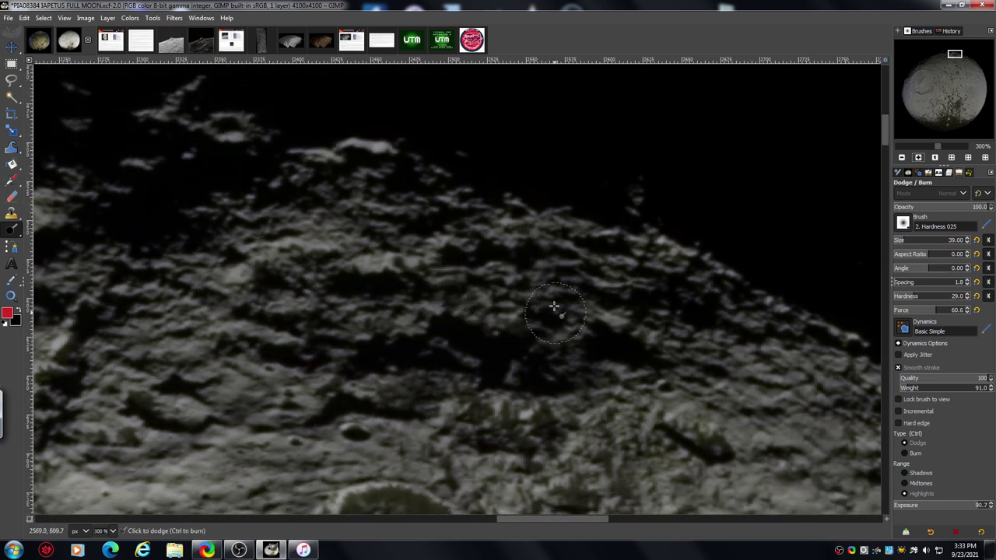
left_click_drag(554, 441, 545, 393)
mouse_move(886, 129)
left_mouse_down()
mouse_move(883, 148)
mouse_move(880, 129)
left_mouse_up()
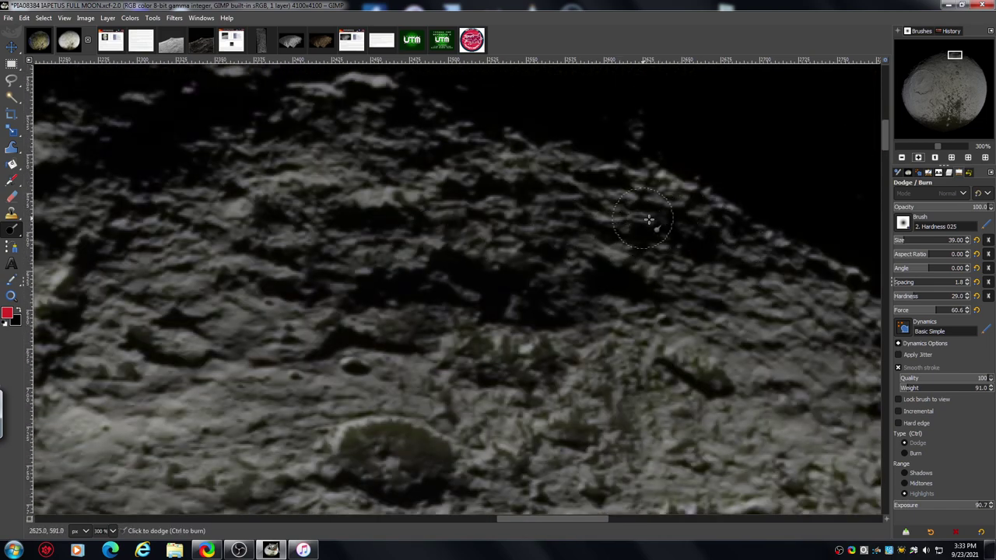
left_click(918, 158)
scroll(886, 147, "up", 2)
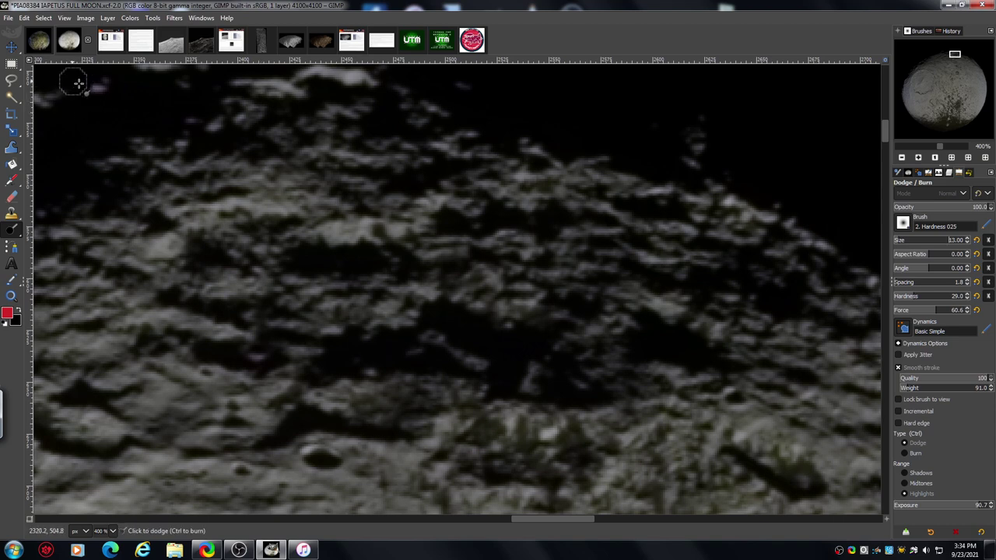
Return to the WKON image, scroll to the upper limb, and zoom out from 150% to 100%.
left_click(40, 45)
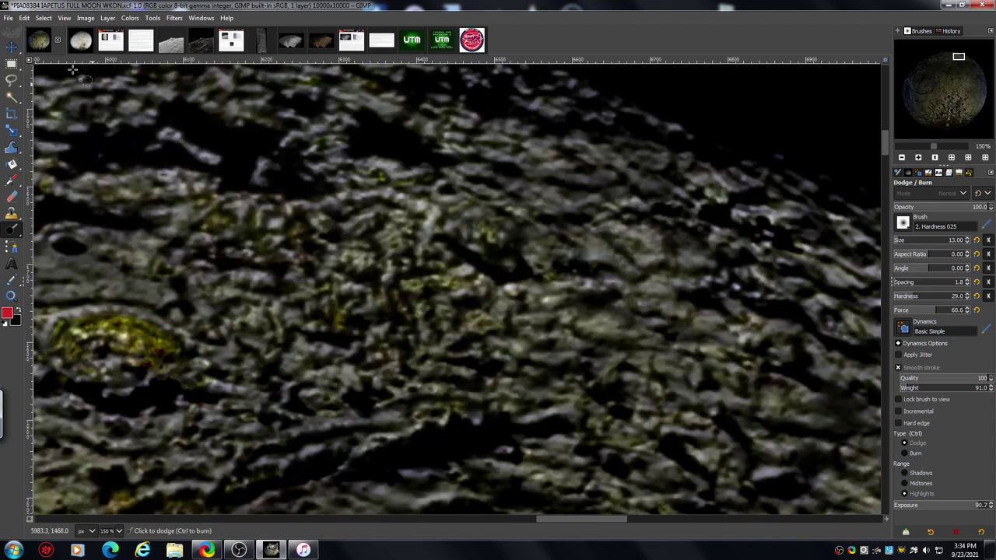
scroll(886, 141, "up", 3)
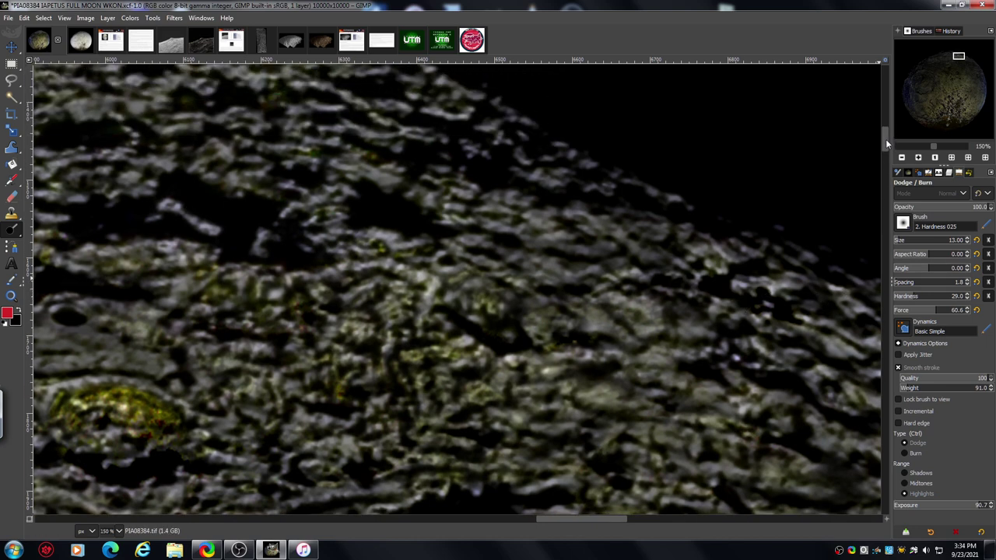
scroll(886, 132, "down", 1)
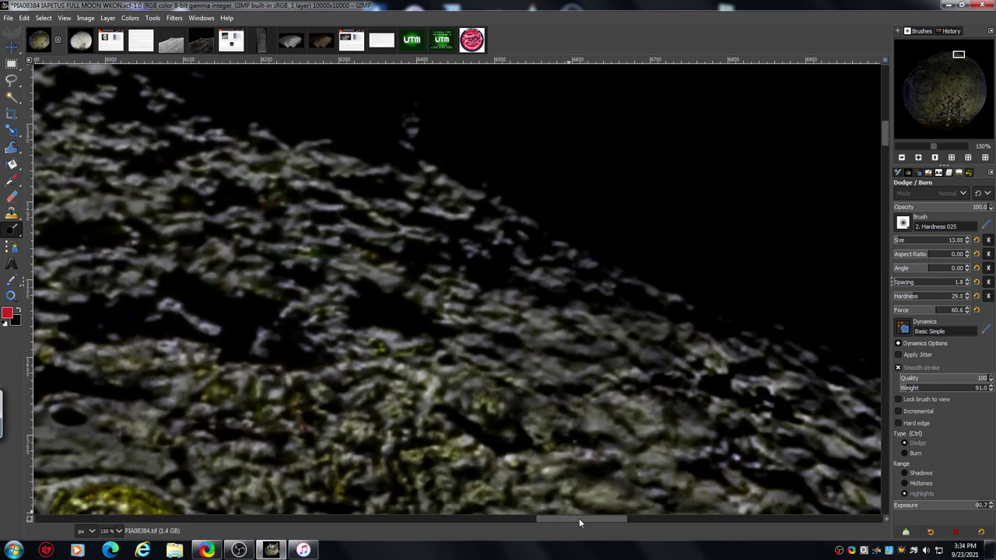
left_click_drag(579, 518, 537, 525)
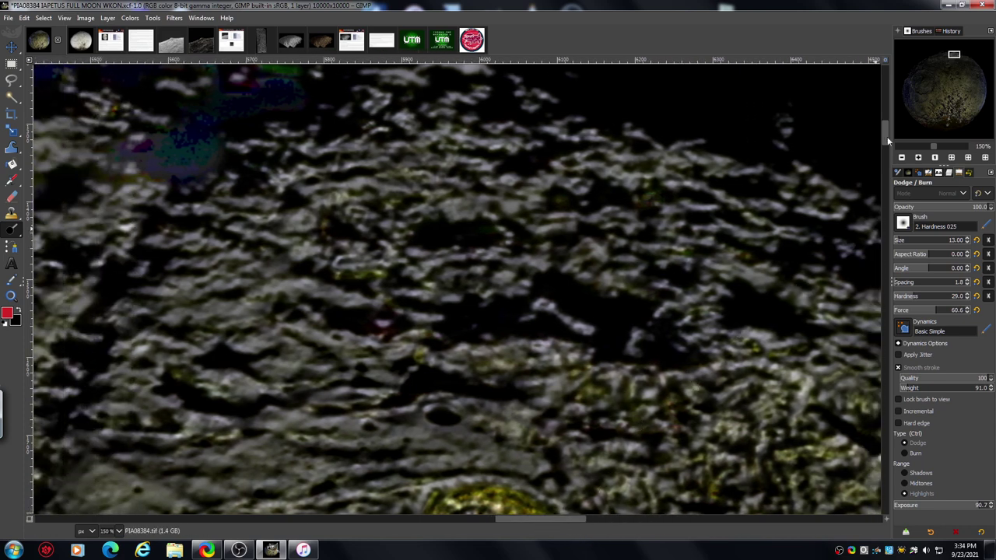
scroll(883, 137, "up", 2)
scroll(882, 132, "up", 2)
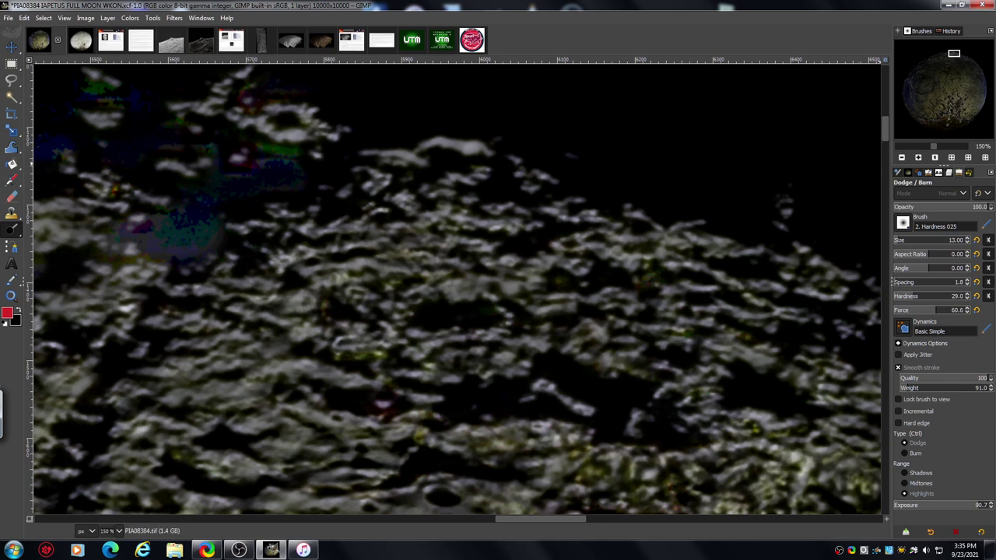
left_click(901, 158)
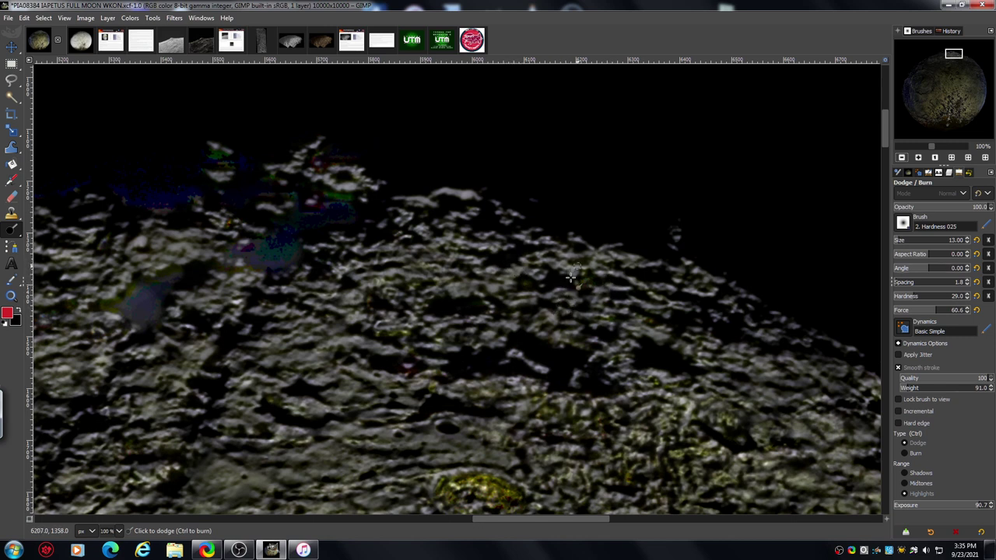
Try Burn and Midtones, then settle back on Dodge limited to the Highlights range.
left_click(914, 452)
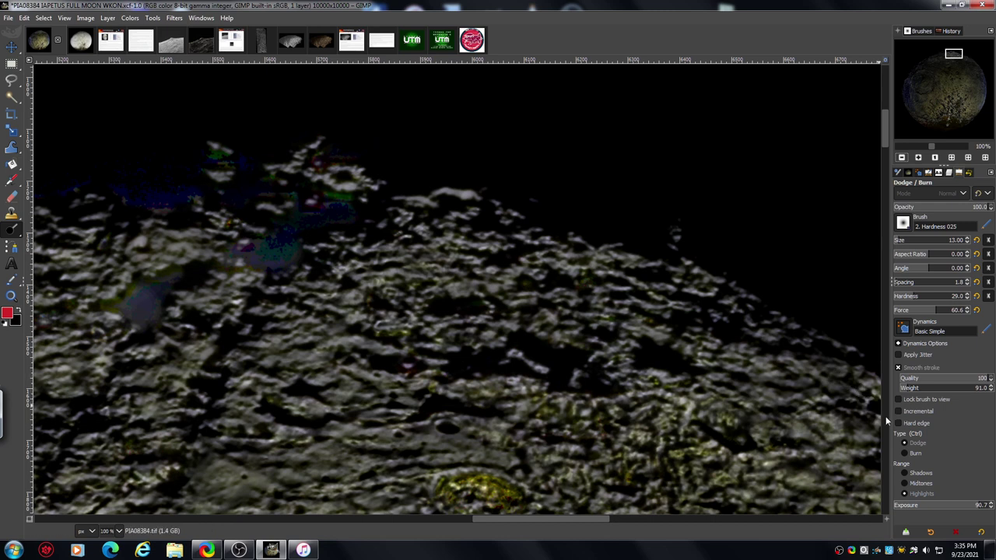
left_click(903, 483)
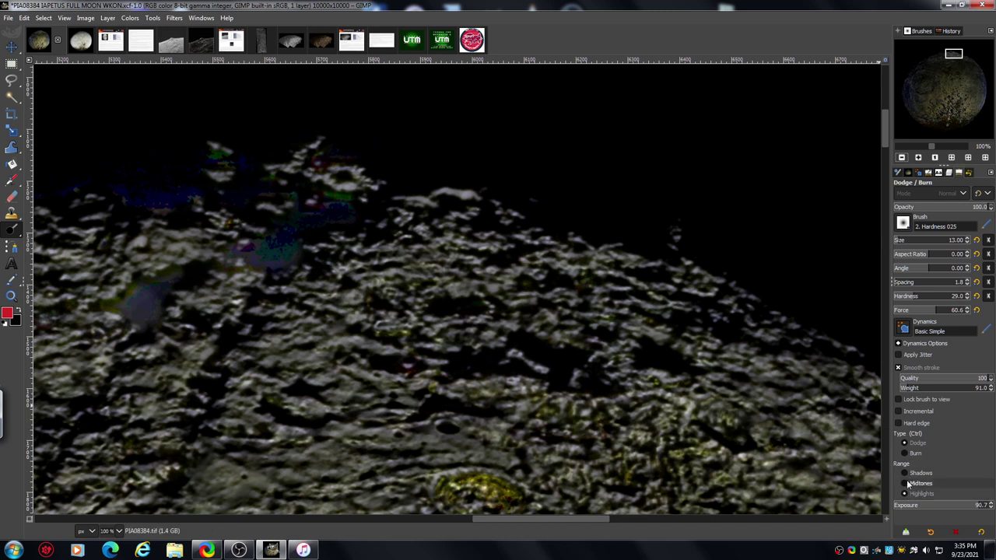
left_click(904, 493)
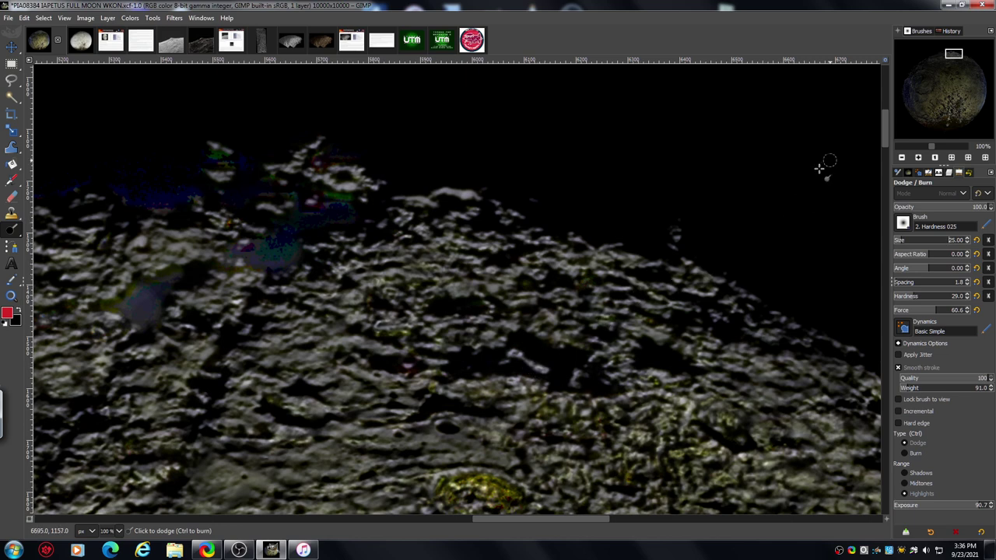
Survey the limb at 67%, return to 100%, and dodge ridge crests near the small crater.
left_click(901, 158)
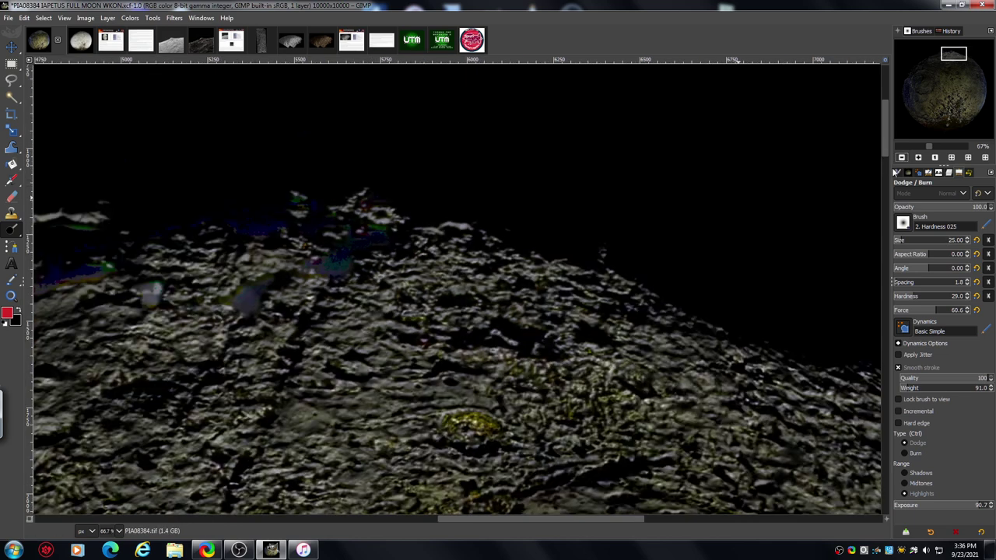
left_click_drag(884, 129, 880, 142)
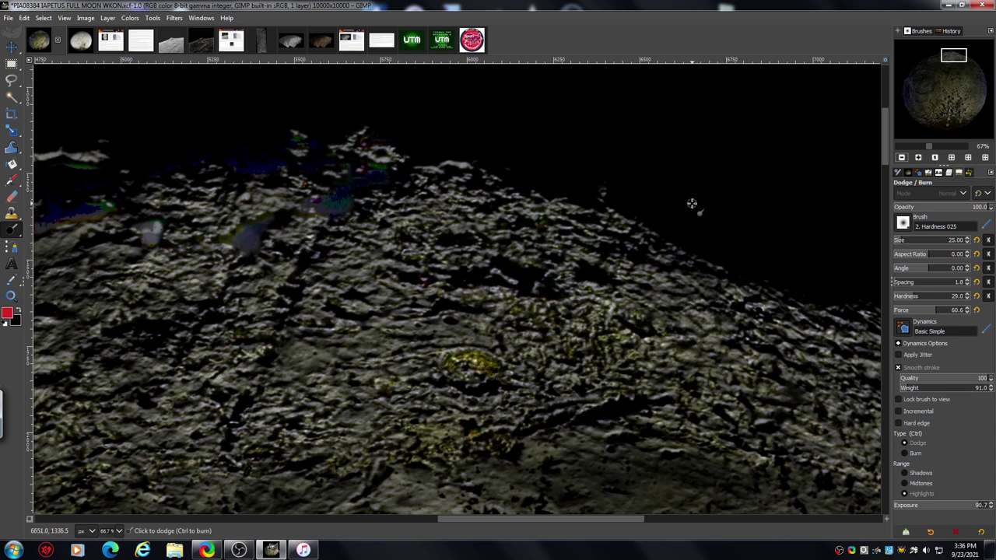
left_click(918, 158)
scroll(884, 140, "up", 5)
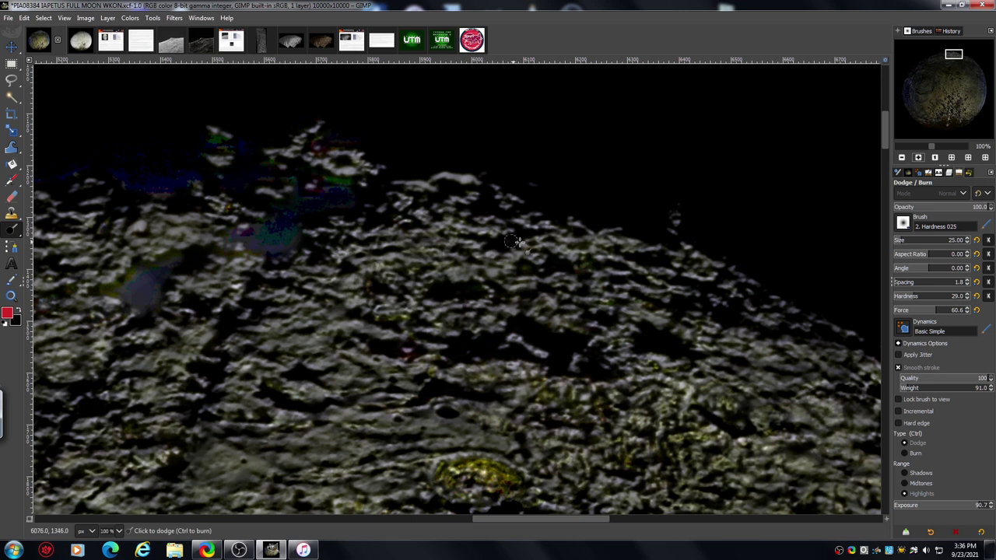
left_click(660, 272)
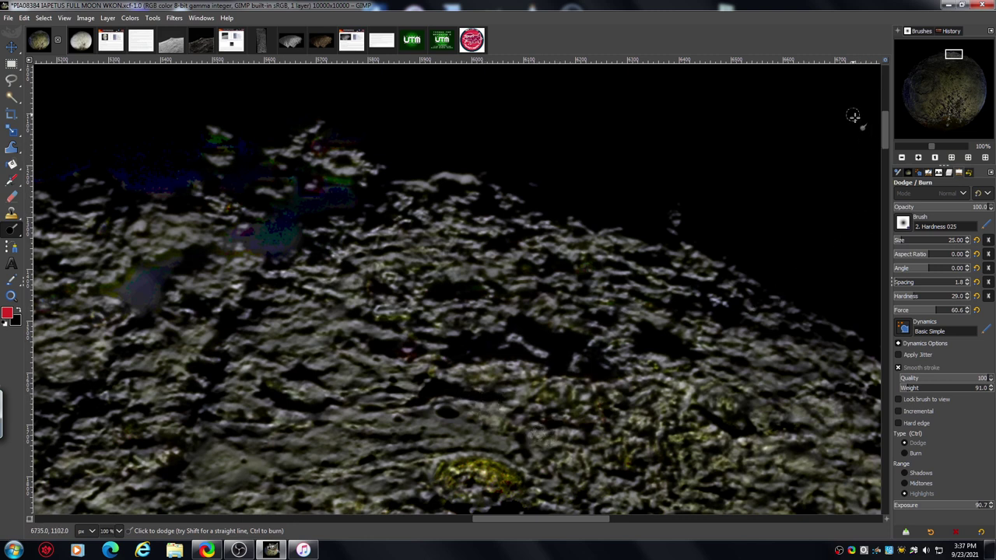
Zoom out to 67%, pan along the limb, and zoom in toward 150% on the edge.
left_click(903, 158)
scroll(883, 139, "down", 2)
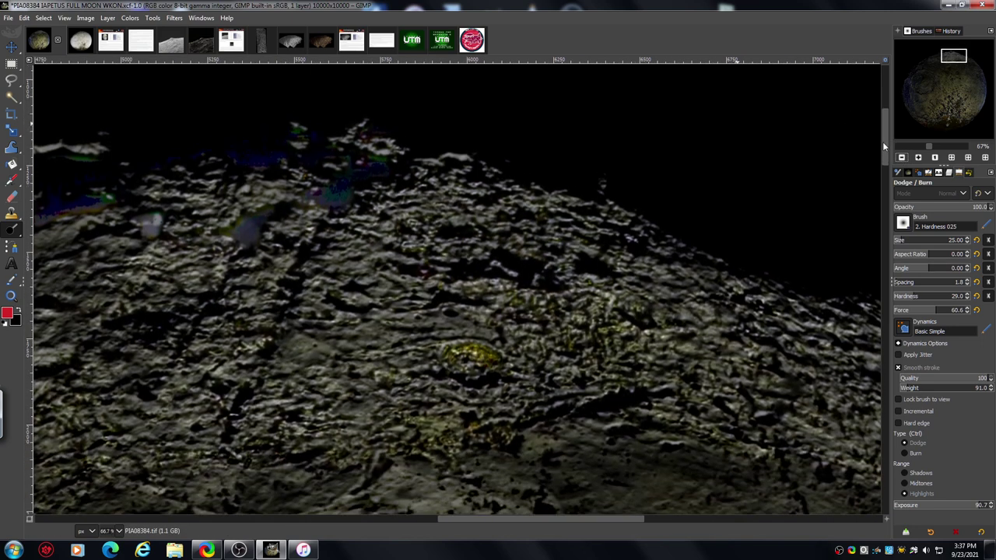
scroll(882, 142, "down", 1)
scroll(883, 145, "up", 2)
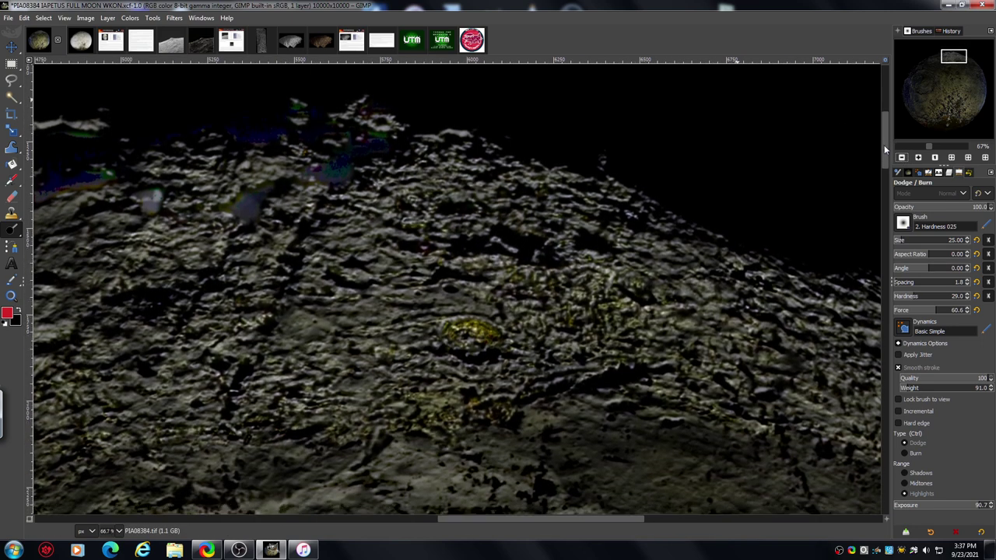
scroll(884, 143, "down", 1)
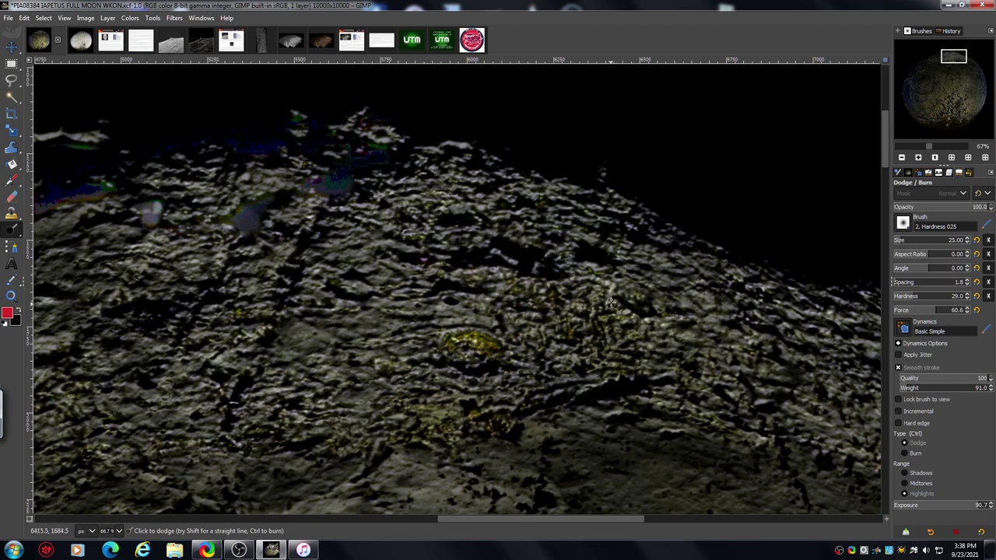
left_click_drag(526, 520, 558, 525)
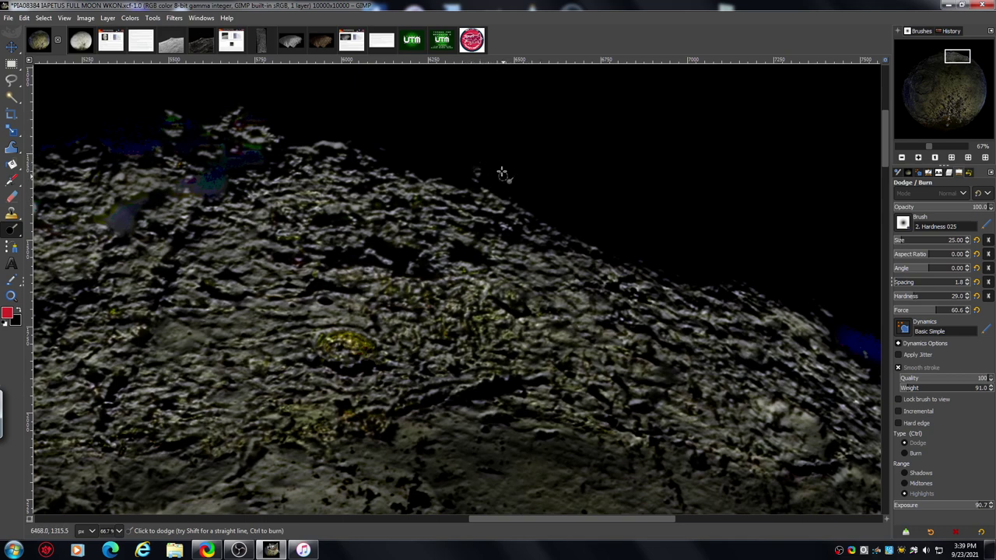
left_click(918, 158)
Zoom closer and dodge a small limb feature and a brighter surface streak at size 25.
left_click(918, 158)
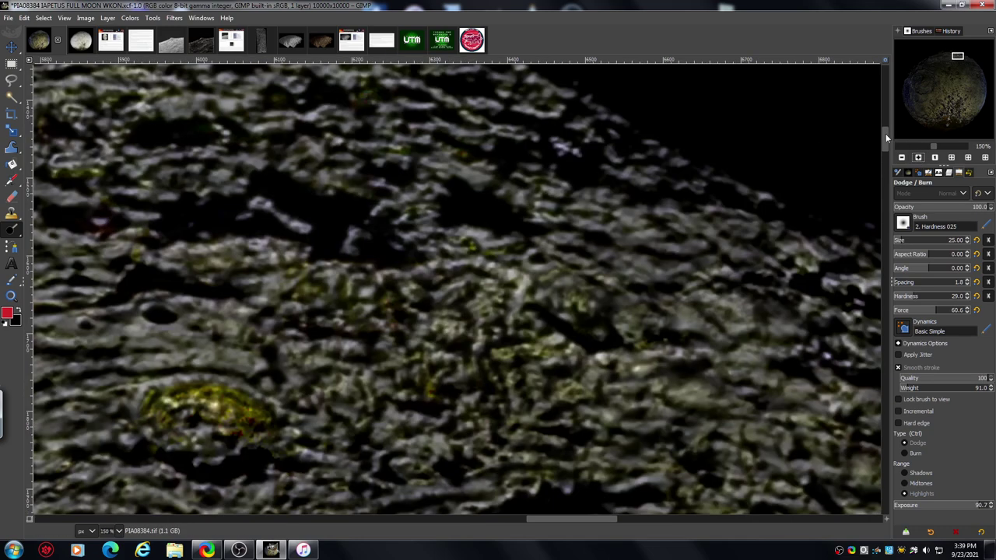
left_click_drag(886, 133, 888, 126)
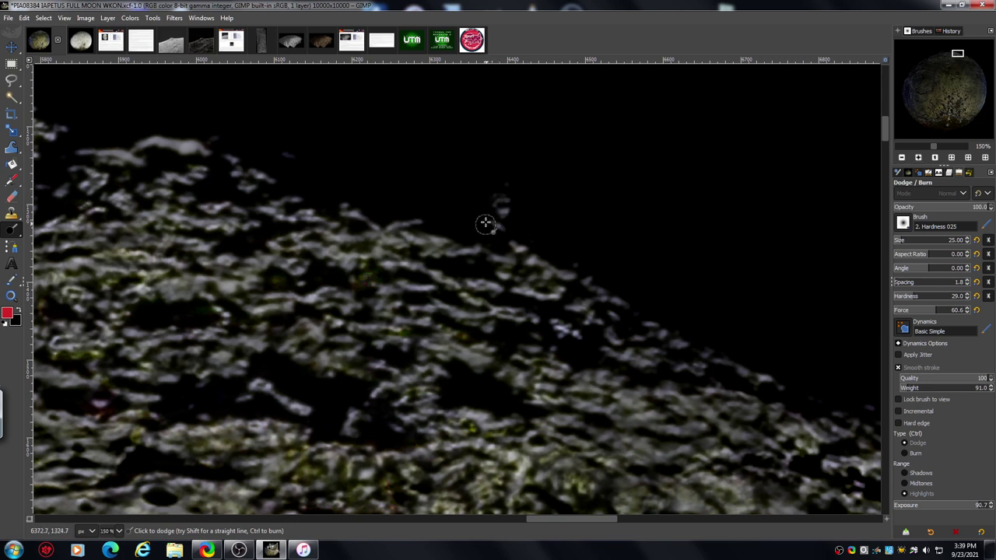
mouse_move(498, 189)
left_mouse_down()
mouse_move(518, 195)
mouse_move(498, 192)
left_mouse_up()
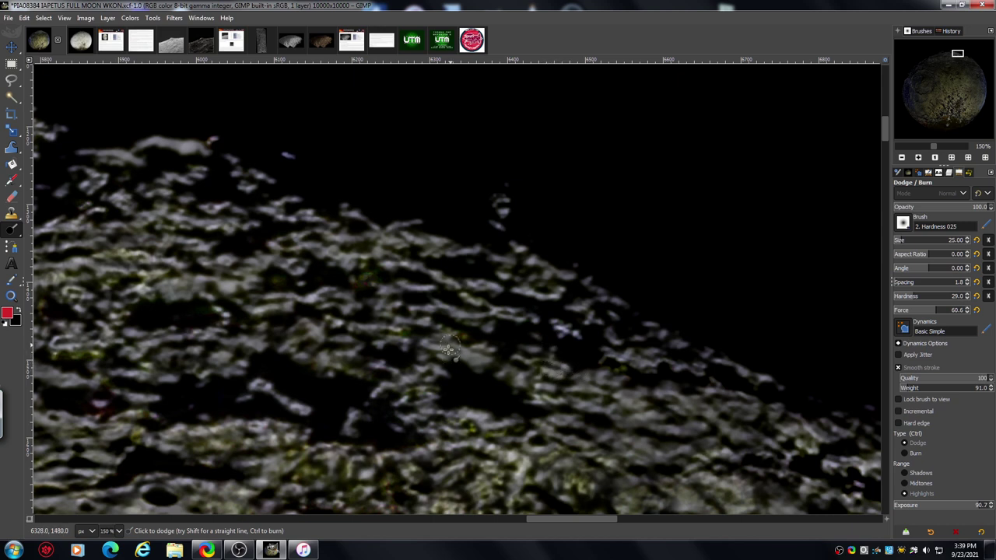
mouse_move(81, 150)
left_mouse_down()
mouse_move(151, 168)
mouse_move(83, 163)
mouse_move(137, 170)
mouse_move(127, 166)
mouse_move(120, 180)
mouse_move(157, 179)
mouse_move(141, 186)
mouse_move(189, 178)
mouse_move(233, 186)
mouse_move(206, 177)
mouse_move(254, 165)
mouse_move(241, 168)
mouse_move(226, 148)
mouse_move(222, 169)
mouse_move(218, 148)
mouse_move(220, 168)
mouse_move(218, 147)
mouse_move(217, 165)
mouse_move(207, 150)
mouse_move(172, 168)
left_mouse_up()
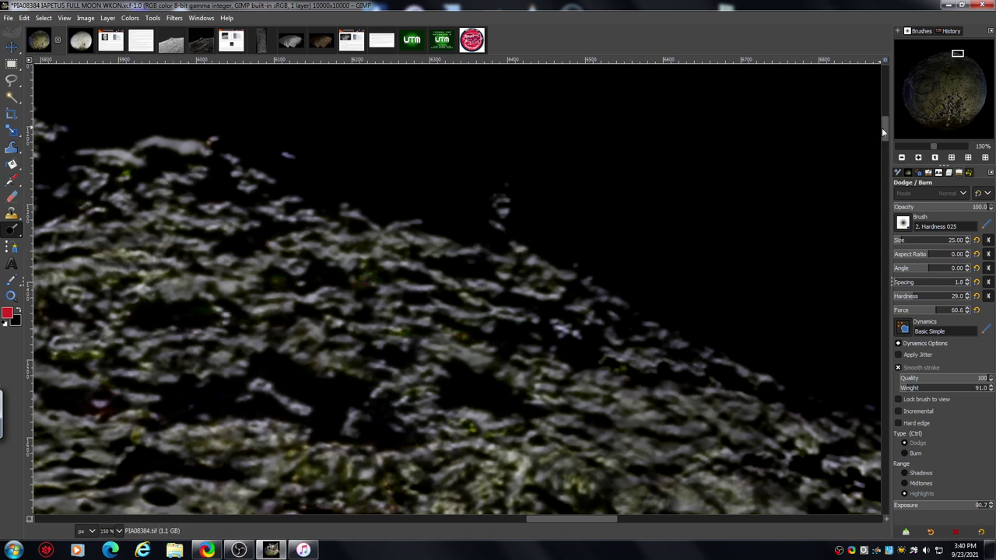
left_click_drag(884, 129, 886, 148)
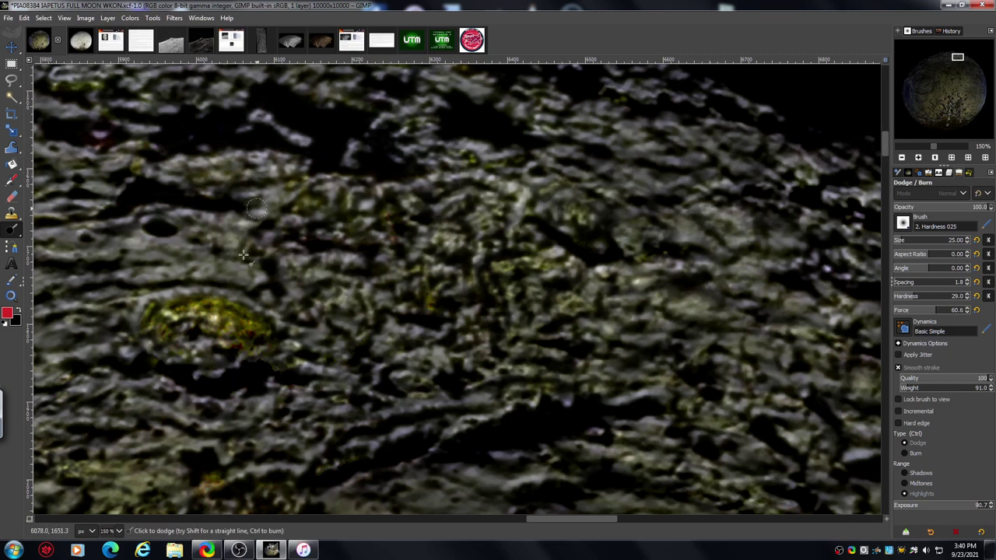
Bring up the 4100×4100 PIA08384 IAPETUS FULL MOON.xcf image and zoom out over its limb terrain.
left_click(82, 41)
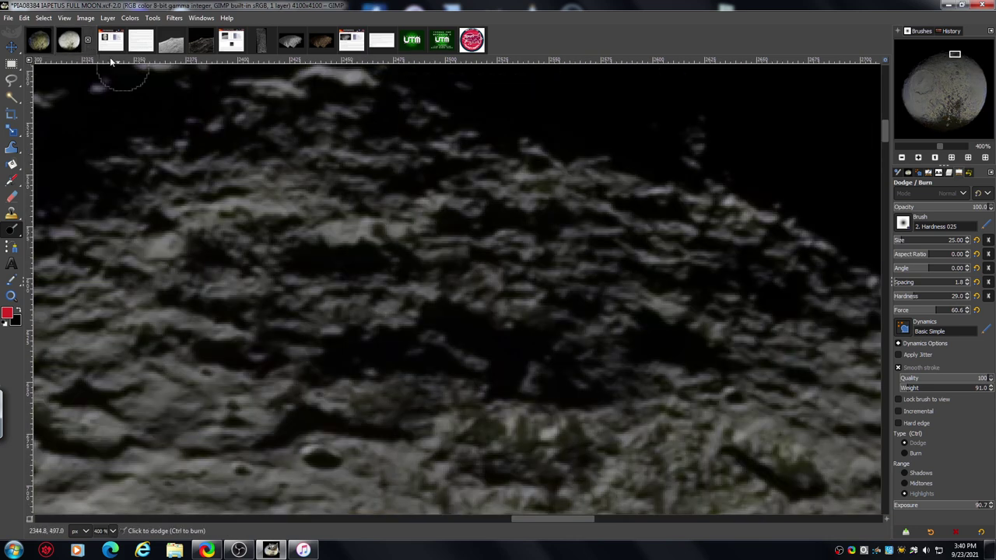
left_click(902, 158)
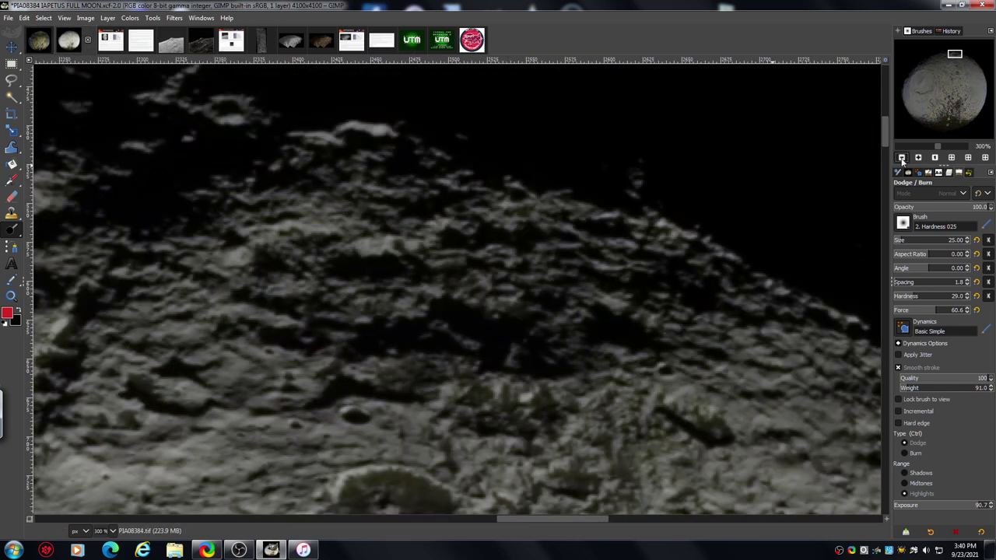
left_click(901, 158)
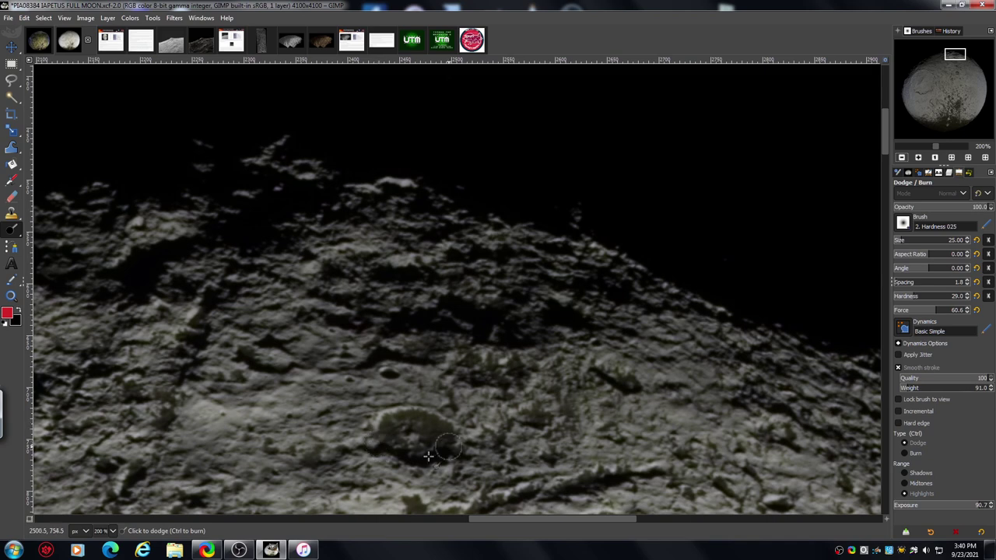
left_click(902, 158)
left_click_drag(885, 136, 886, 148)
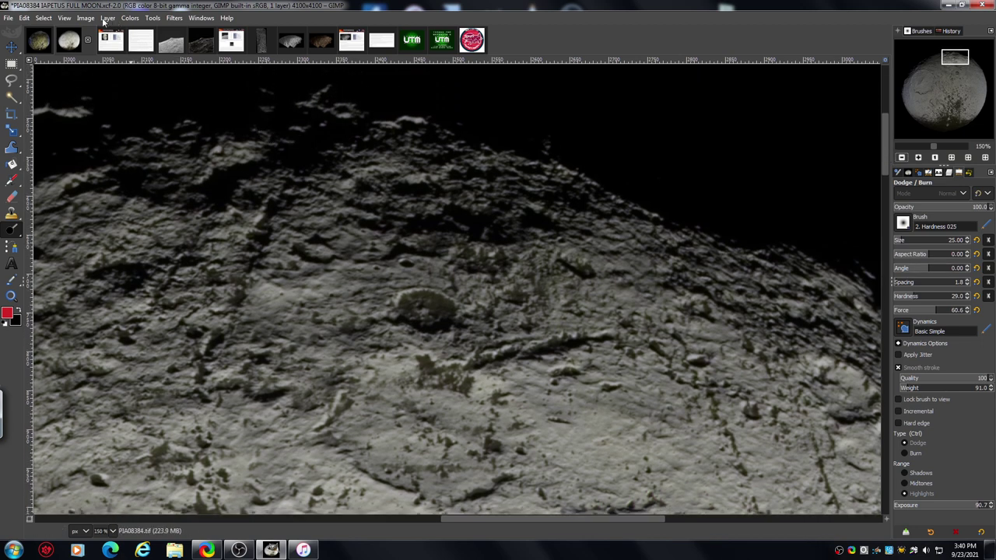
Apply Colors > Brightness-Contrast with Contrast 13 and Brightness 0.
left_click(135, 17)
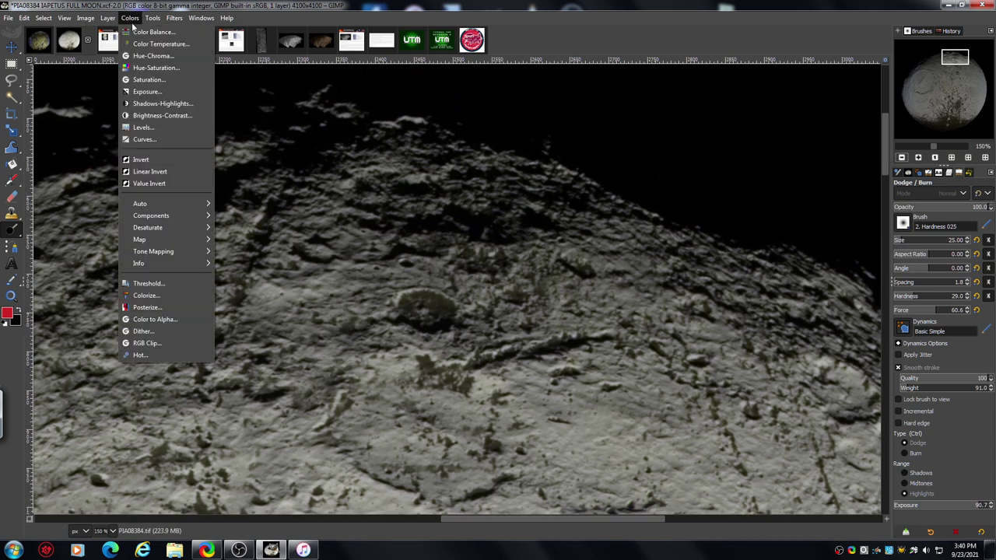
left_click(188, 118)
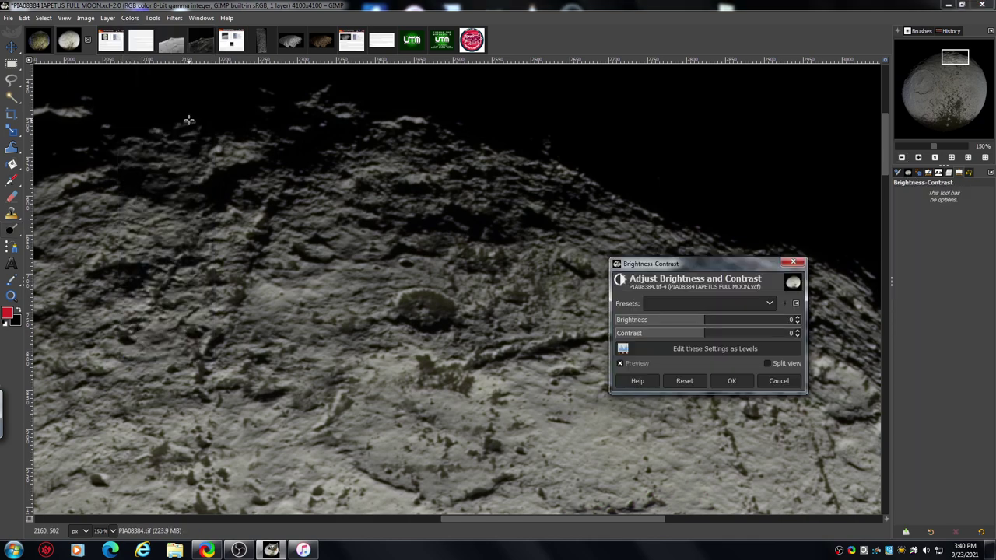
left_click(724, 334)
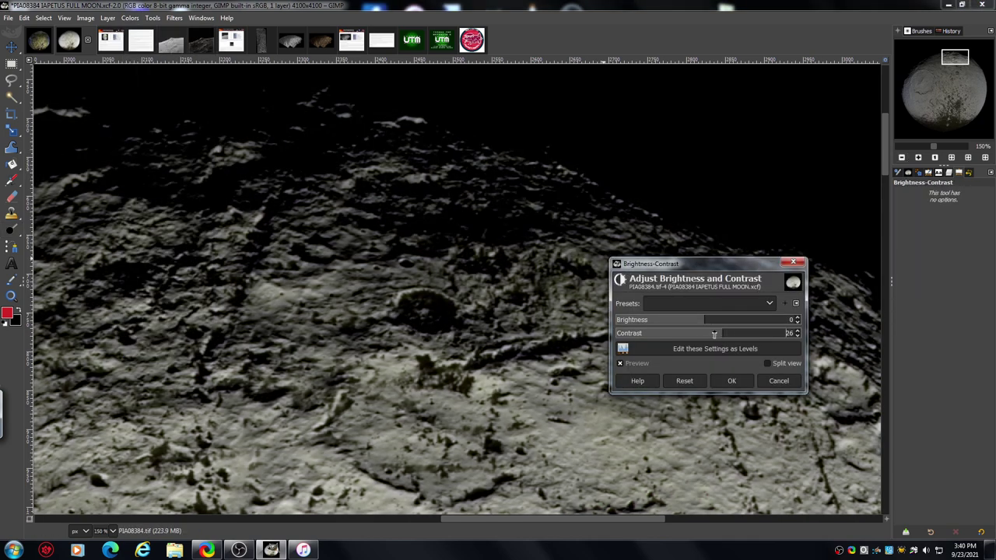
left_click(711, 333)
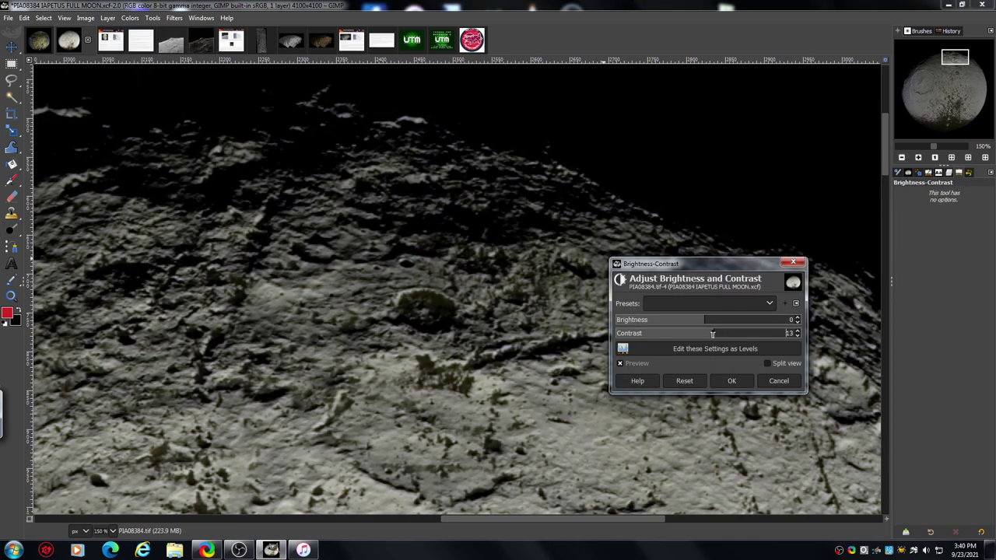
left_click(736, 382)
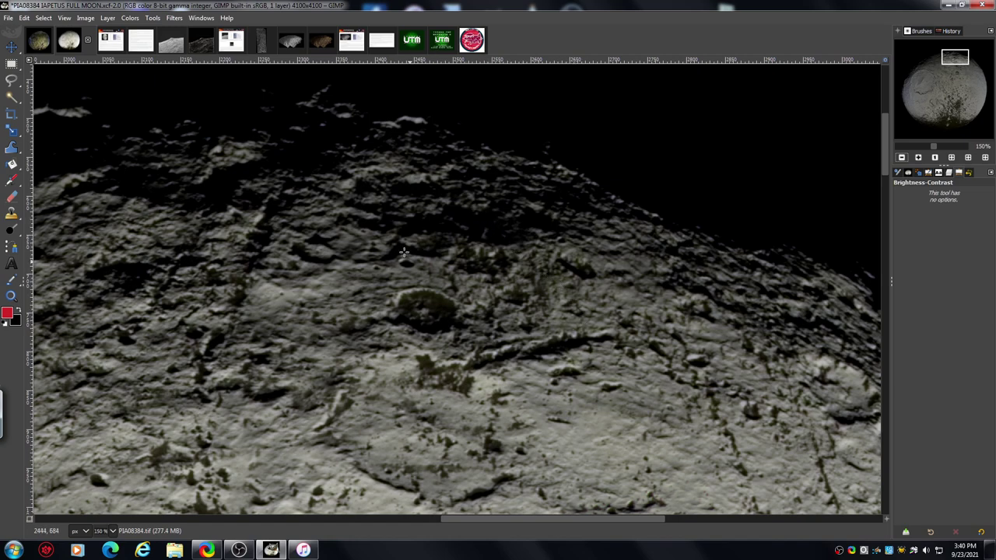
Inspect the contrast-boosted crater detail at 67%, 400% and 300%, then bring the WKON image forward.
left_click(902, 158)
left_click(902, 158)
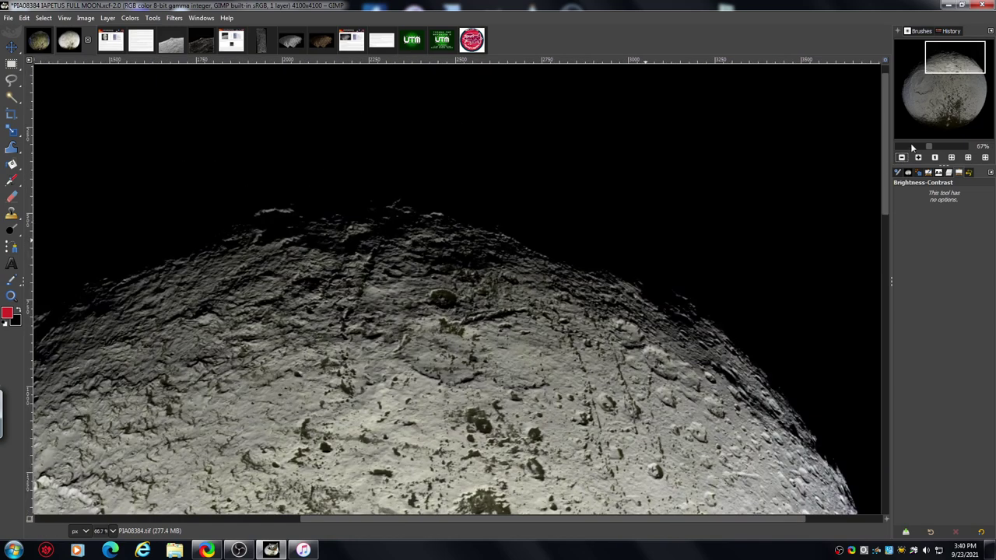
left_click(918, 158)
left_click(918, 158)
left_click(918, 158)
left_click(918, 158)
left_click(918, 157)
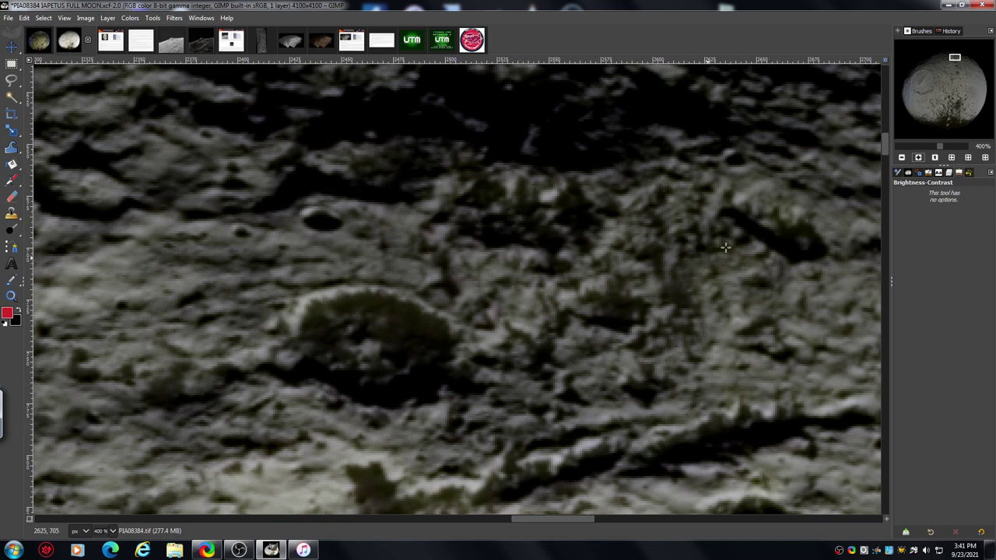
left_click(901, 158)
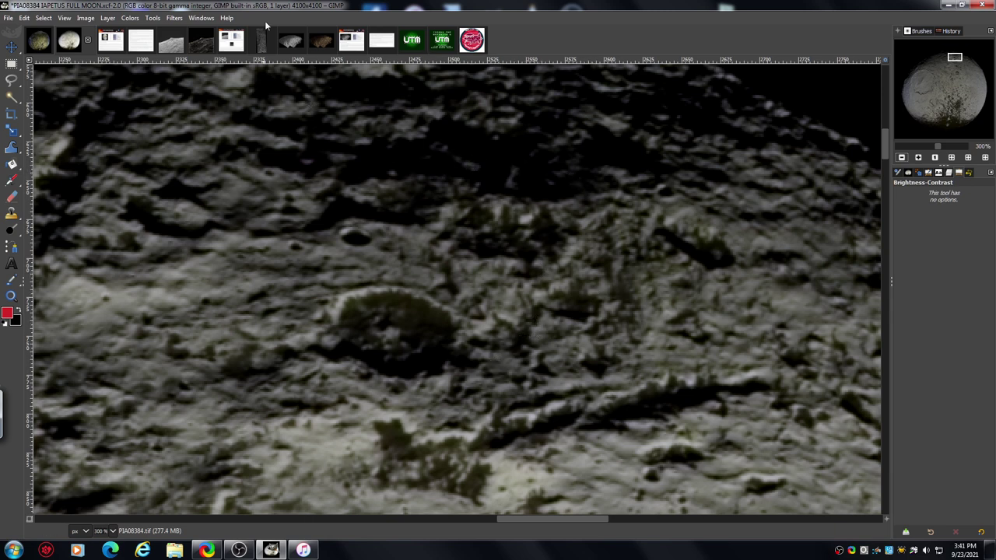
left_click(44, 43)
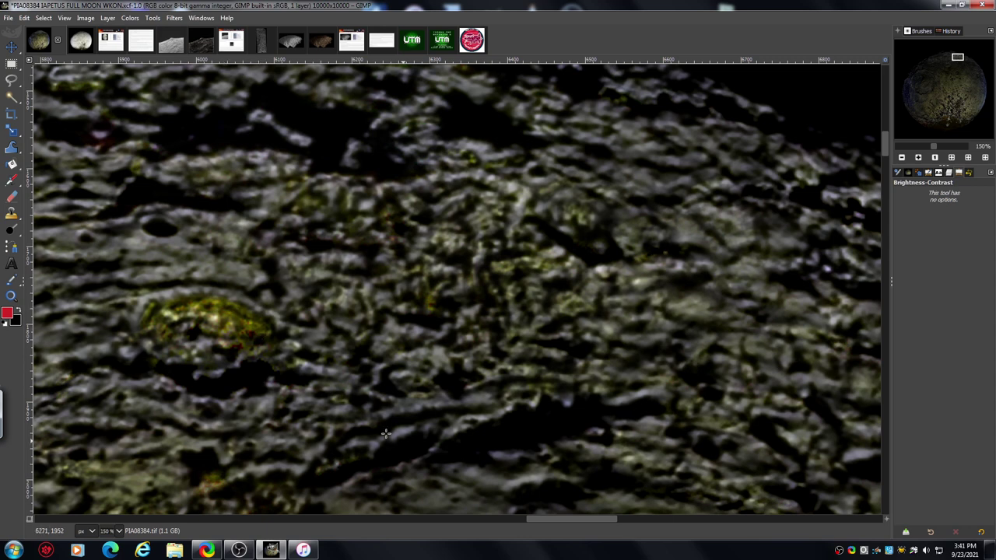
Nudge the WKON canvas slightly and activate the Dodge/Burn tool.
left_click_drag(546, 522, 536, 521)
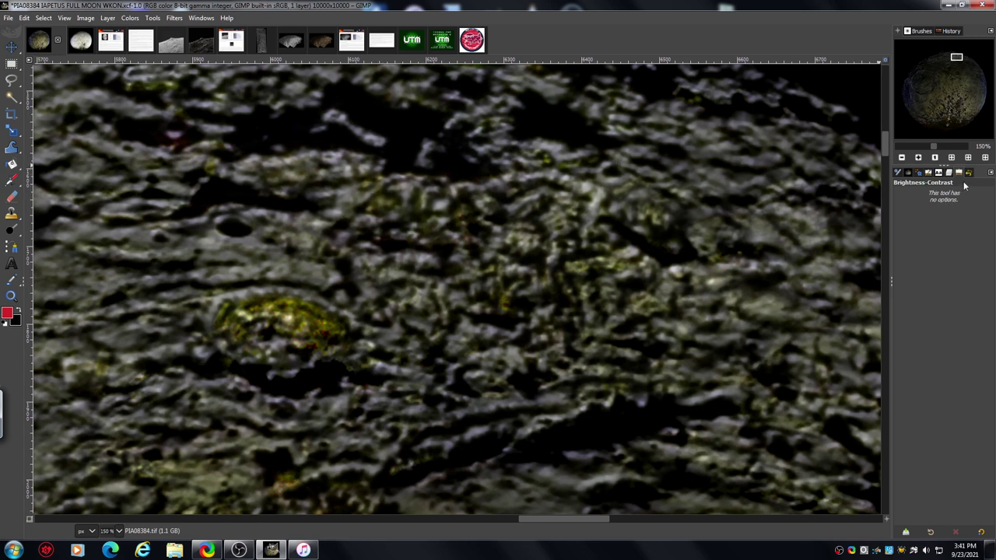
left_click(11, 231)
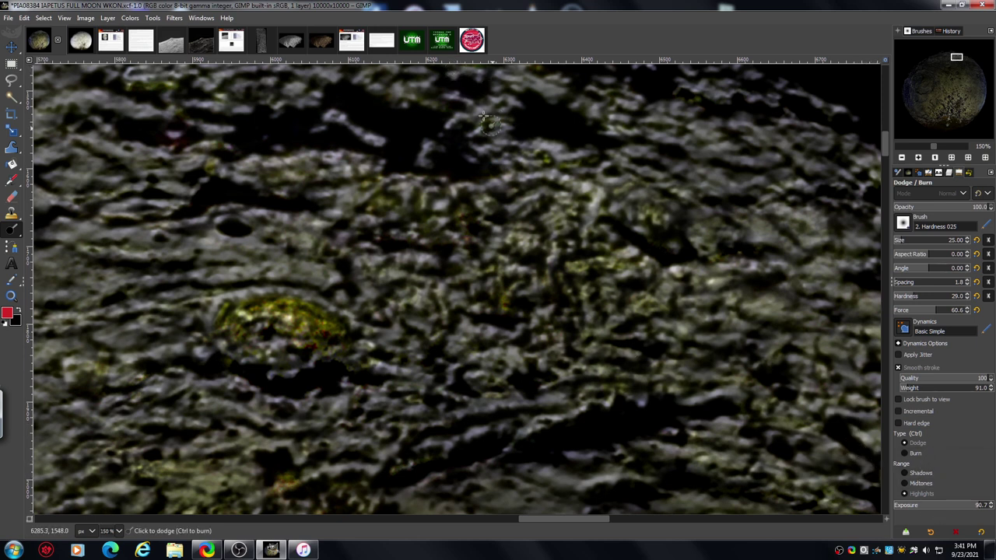
Lighten grey ridges around the small dark crater with a dodge stroke.
left_click_drag(483, 117, 488, 156)
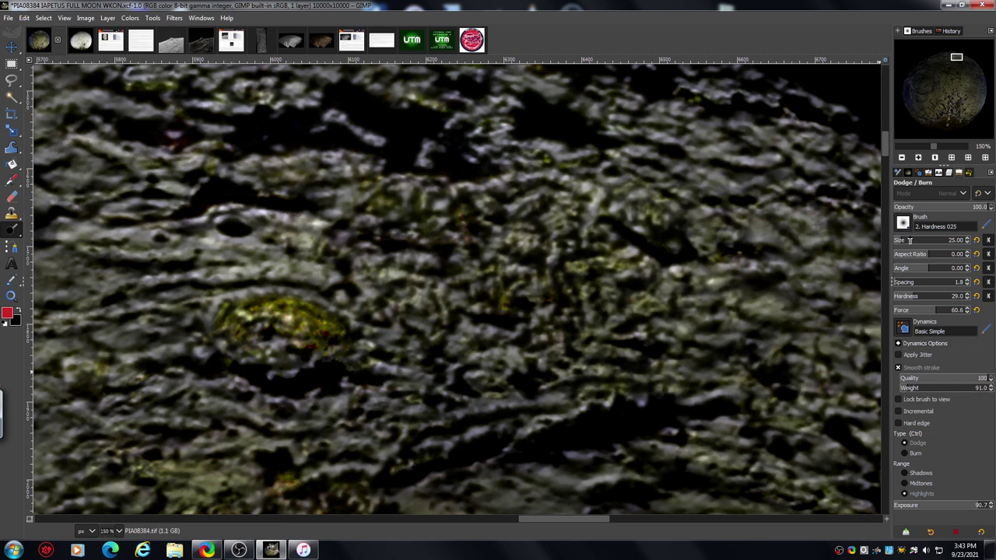
Set Burn on Midtones and darken the greenish crater and surrounding terrain with the size-57 brush.
left_click(904, 453)
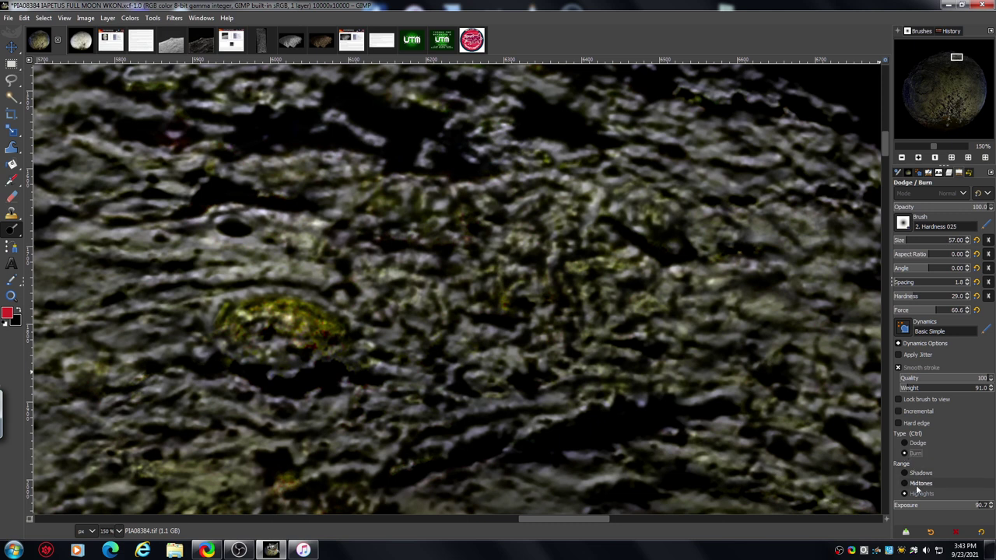
left_click(904, 483)
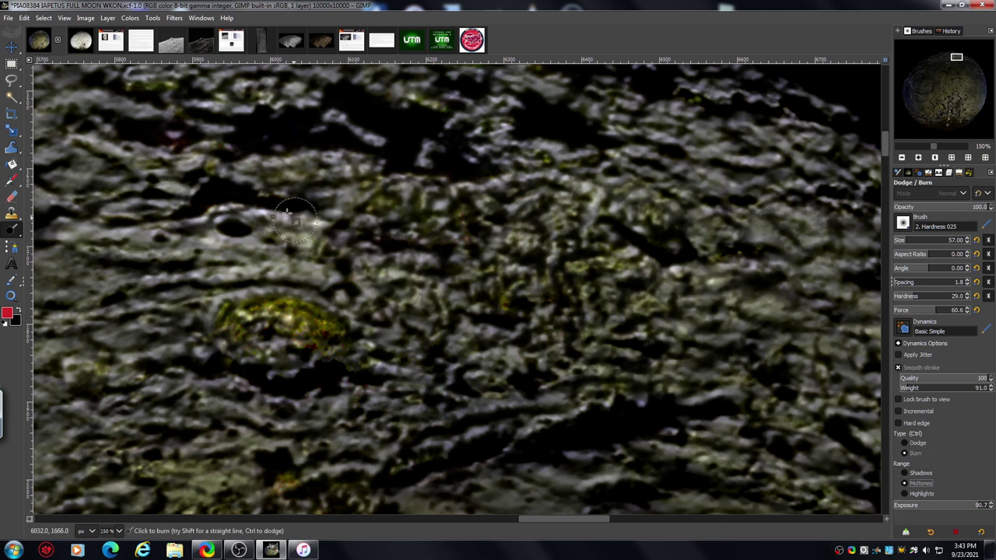
mouse_move(274, 261)
left_mouse_down()
mouse_move(187, 274)
mouse_move(216, 251)
mouse_move(194, 232)
mouse_move(160, 245)
mouse_move(90, 242)
mouse_move(256, 221)
left_mouse_up()
mouse_move(289, 253)
left_mouse_down()
mouse_move(198, 276)
mouse_move(318, 272)
mouse_move(252, 251)
mouse_move(102, 237)
mouse_move(162, 242)
mouse_move(287, 217)
mouse_move(274, 216)
mouse_move(262, 220)
mouse_move(319, 228)
mouse_move(340, 240)
mouse_move(327, 269)
mouse_move(148, 284)
mouse_move(232, 308)
mouse_move(213, 319)
mouse_move(244, 295)
mouse_move(313, 306)
left_mouse_up()
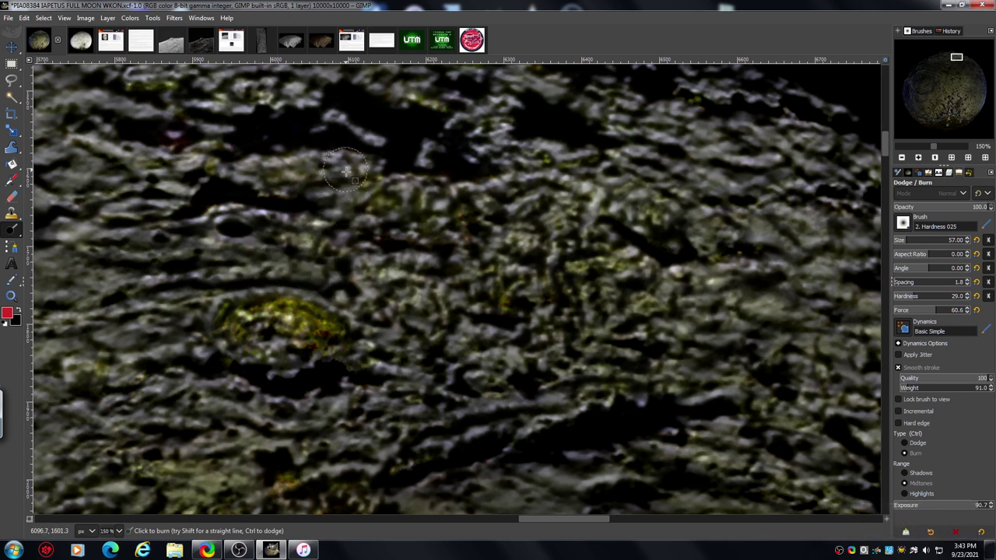
Return to Dodge on Highlights and lighten streaks near the small crater, image centre and limb edge.
left_click(904, 442)
left_click(904, 493)
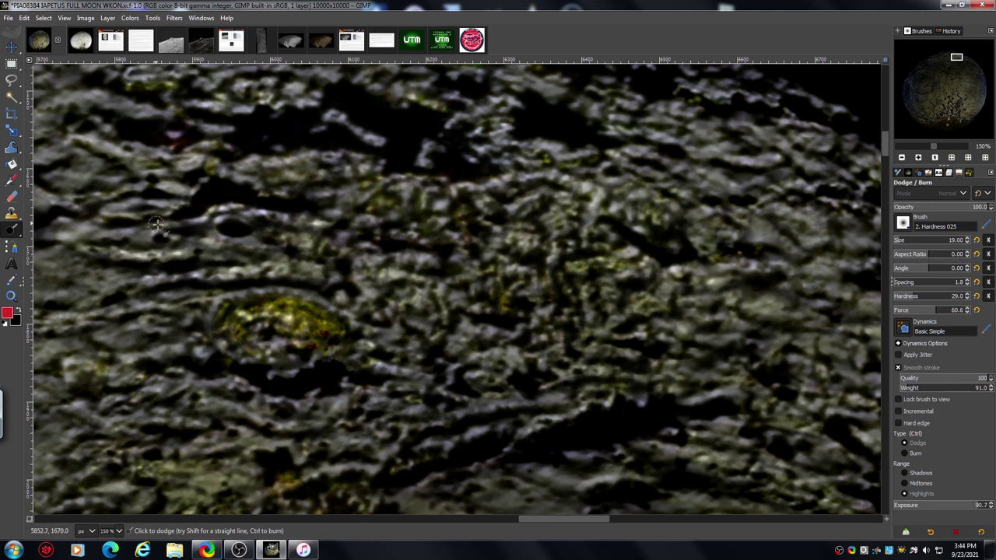
mouse_move(248, 217)
left_mouse_down()
mouse_move(321, 231)
mouse_move(272, 242)
mouse_move(267, 226)
mouse_move(264, 239)
mouse_move(227, 238)
mouse_move(221, 223)
mouse_move(226, 236)
mouse_move(281, 239)
mouse_move(278, 228)
mouse_move(267, 240)
mouse_move(285, 230)
mouse_move(264, 227)
mouse_move(315, 250)
mouse_move(333, 237)
mouse_move(341, 269)
mouse_move(296, 259)
mouse_move(293, 269)
mouse_move(173, 282)
mouse_move(148, 297)
mouse_move(283, 283)
mouse_move(357, 295)
mouse_move(303, 288)
mouse_move(314, 296)
mouse_move(342, 283)
mouse_move(322, 259)
mouse_move(340, 263)
mouse_move(337, 233)
mouse_move(352, 196)
mouse_move(247, 186)
mouse_move(183, 215)
mouse_move(207, 198)
mouse_move(123, 292)
mouse_move(74, 303)
mouse_move(68, 291)
mouse_move(123, 264)
mouse_move(74, 250)
mouse_move(240, 257)
mouse_move(211, 248)
mouse_move(251, 254)
mouse_move(251, 241)
mouse_move(298, 250)
mouse_move(261, 224)
mouse_move(250, 230)
mouse_move(287, 211)
mouse_move(352, 246)
mouse_move(340, 340)
mouse_move(317, 318)
mouse_move(363, 245)
mouse_move(347, 264)
mouse_move(354, 224)
mouse_move(377, 223)
mouse_move(363, 204)
mouse_move(328, 203)
mouse_move(337, 176)
mouse_move(321, 144)
mouse_move(276, 148)
mouse_move(325, 157)
mouse_move(344, 184)
mouse_move(388, 169)
left_mouse_up()
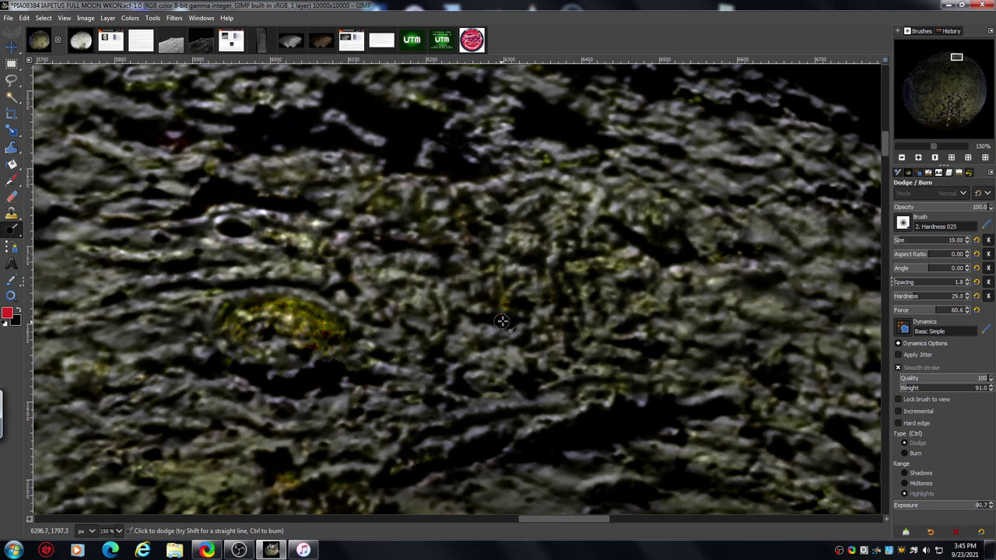
mouse_move(502, 321)
left_mouse_down()
mouse_move(474, 322)
mouse_move(532, 334)
mouse_move(502, 413)
mouse_move(354, 383)
mouse_move(338, 368)
mouse_move(305, 381)
mouse_move(321, 348)
mouse_move(348, 335)
mouse_move(317, 322)
mouse_move(309, 294)
mouse_move(328, 315)
left_mouse_up()
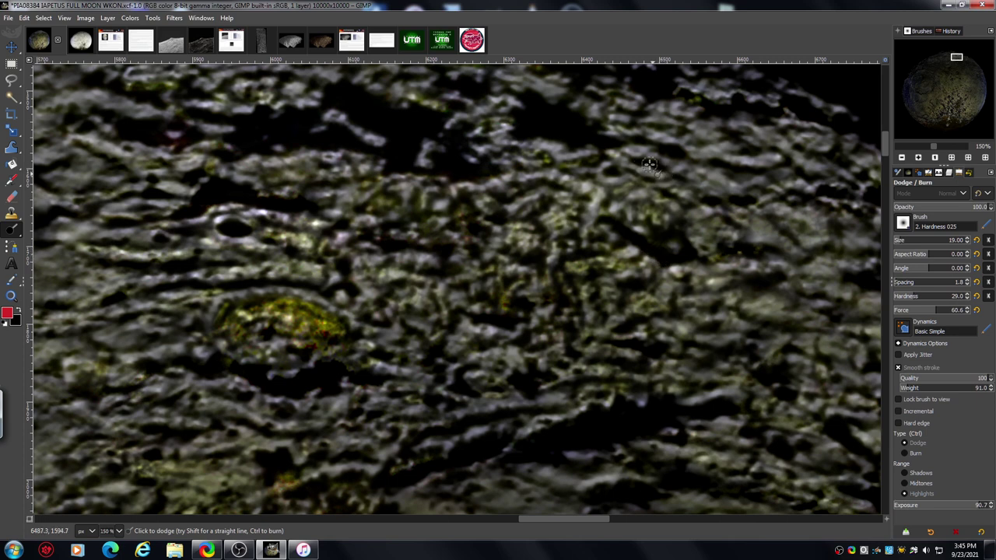
left_click(901, 157)
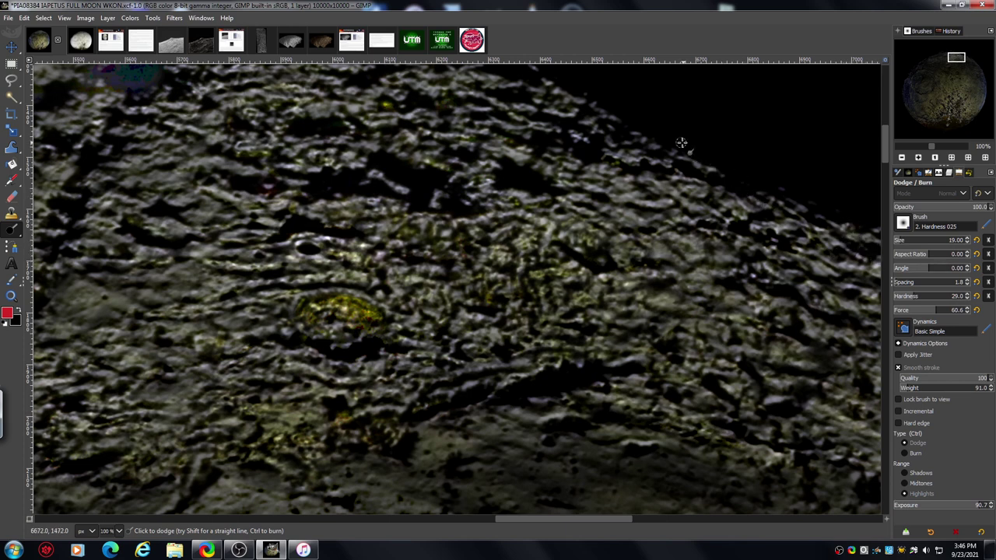
left_click_drag(665, 150, 637, 147)
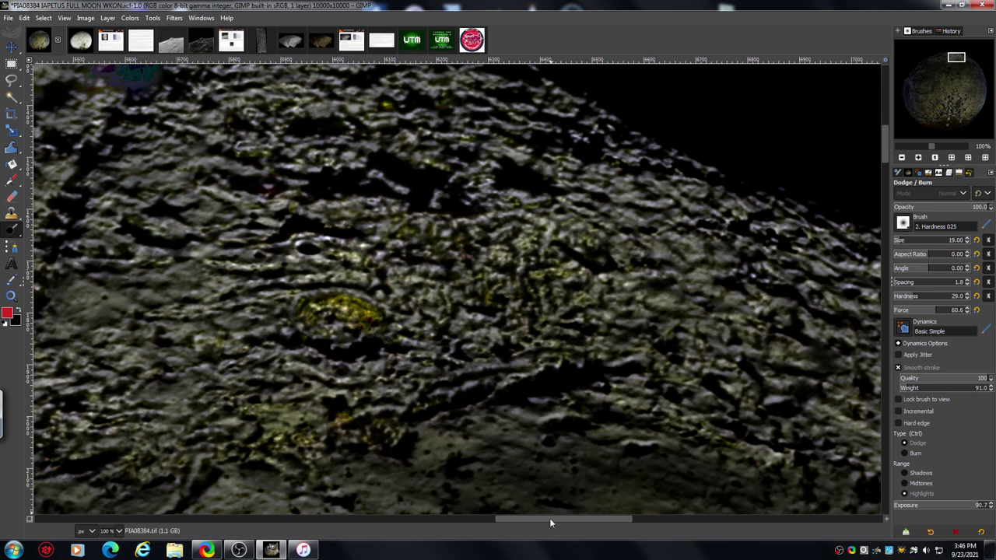
Adjust the view, then switch the Dodge/Burn Range from Highlights to Midtones.
mouse_move(550, 518)
left_mouse_down()
mouse_move(530, 520)
mouse_move(550, 522)
left_mouse_up()
left_click_drag(885, 163, 888, 161)
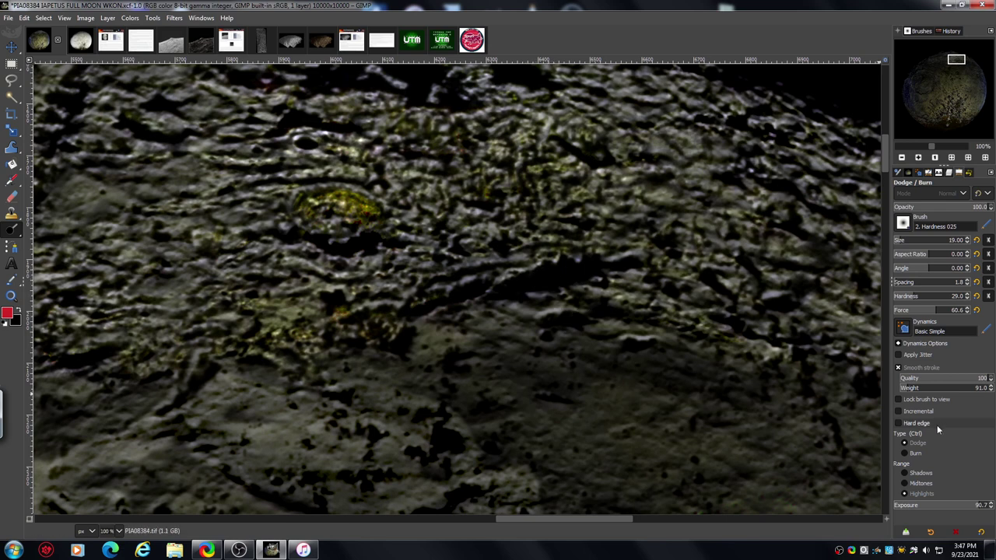
left_click(920, 483)
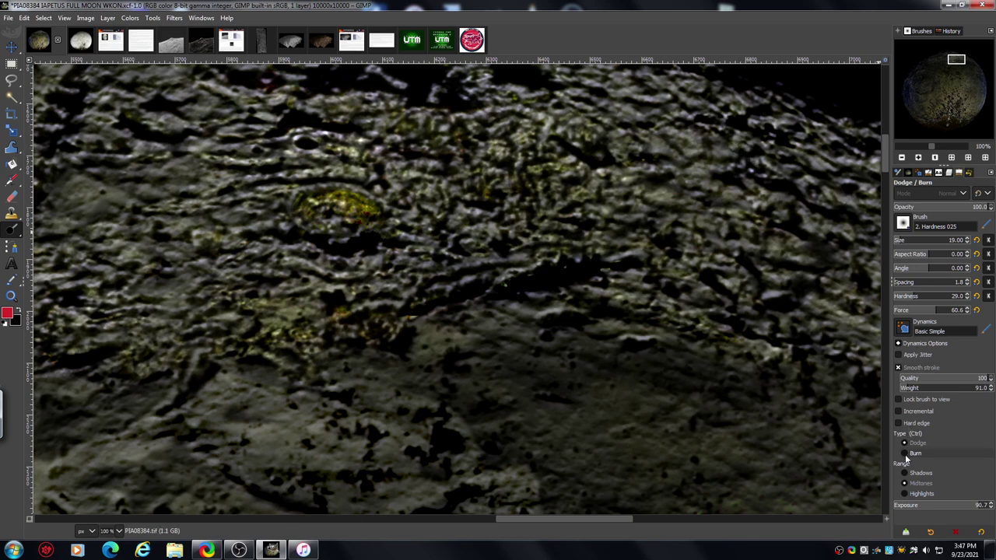
Set the Dodge/Burn Range back to Highlights.
left_click(904, 493)
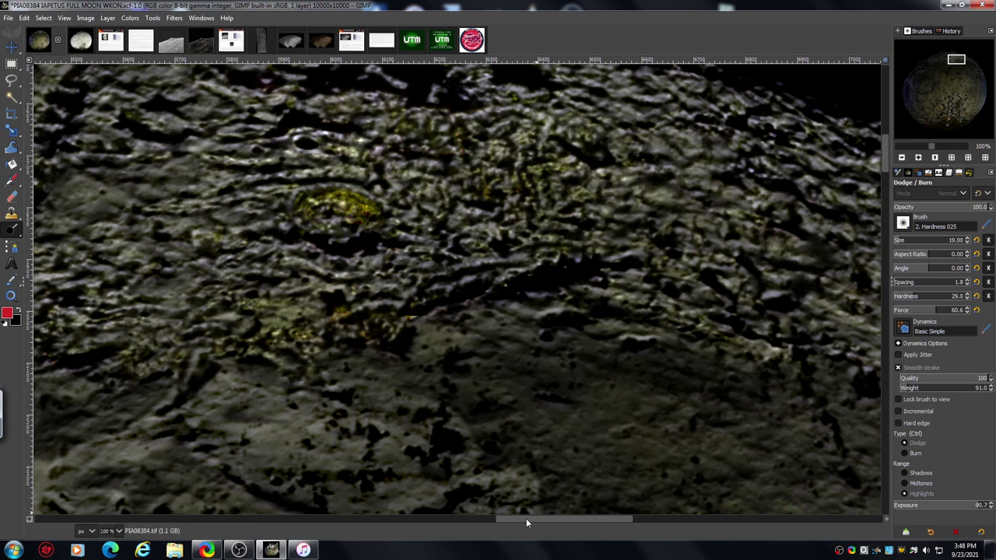
Zoom out to 66.7% and pan right along the moon's limb.
left_click_drag(526, 518, 555, 523)
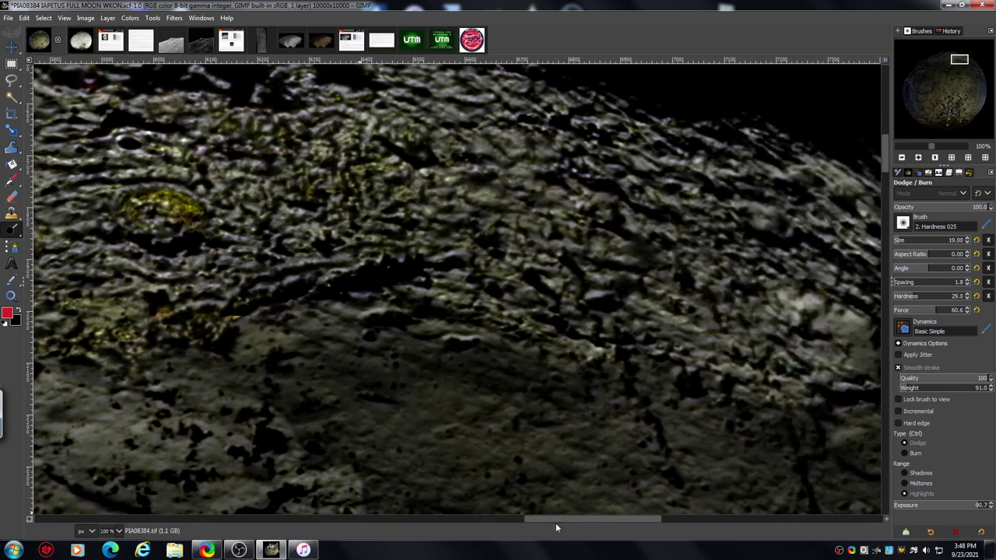
left_click_drag(886, 158, 883, 161)
left_click(902, 158)
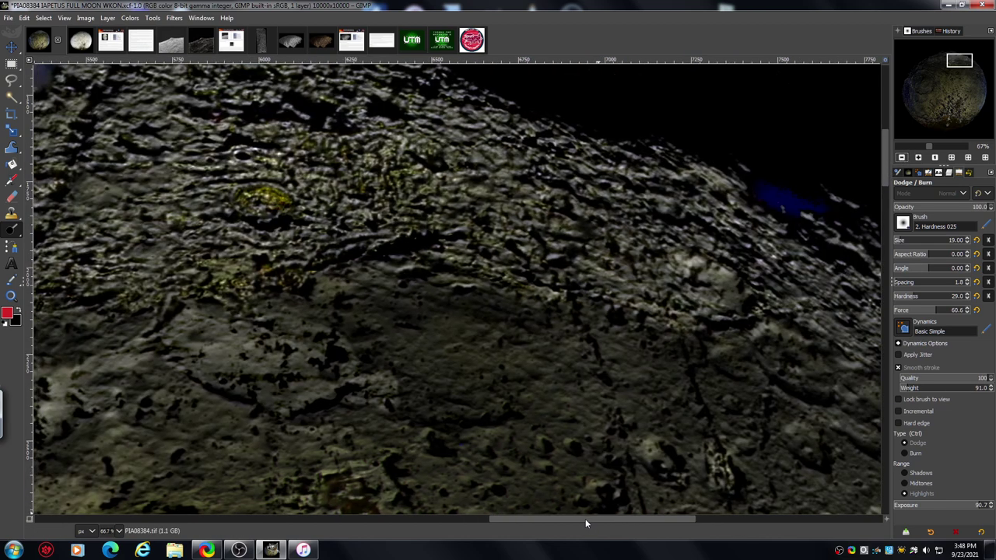
left_click_drag(585, 519, 619, 521)
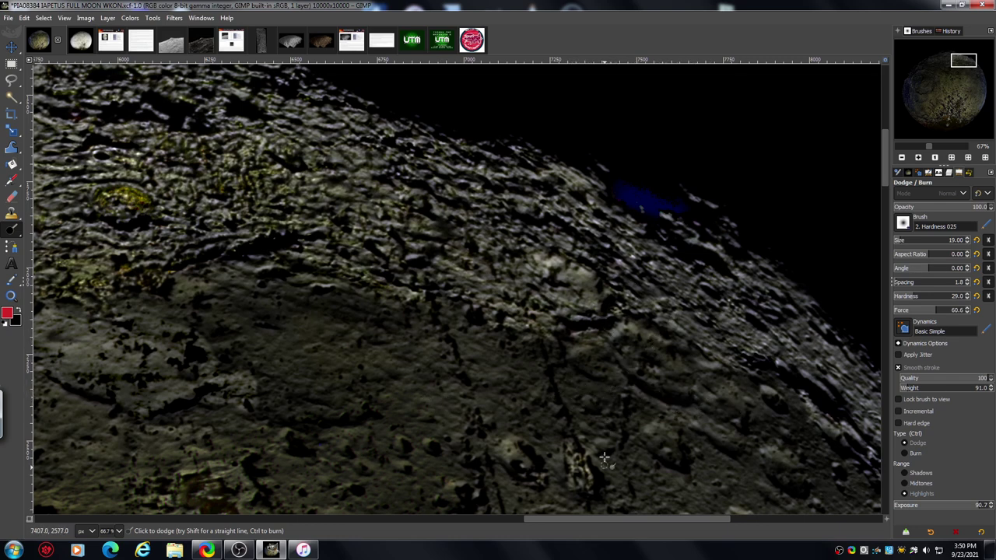
Pan the canvas back to the upper limb above the yellowish crater.
left_click_drag(592, 518, 551, 519)
mouse_move(886, 159)
left_mouse_down()
mouse_move(886, 148)
mouse_move(887, 163)
left_mouse_up()
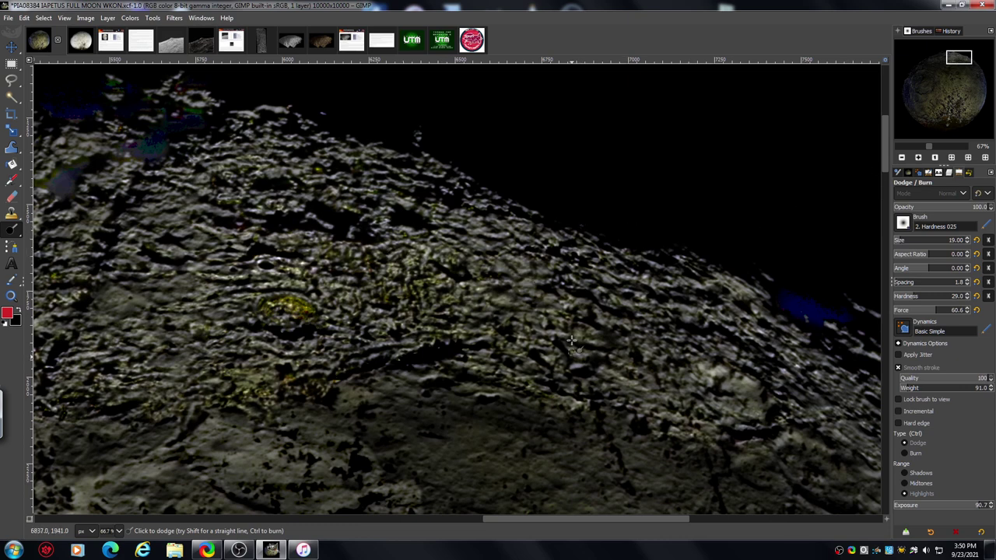
left_click_drag(578, 517, 559, 520)
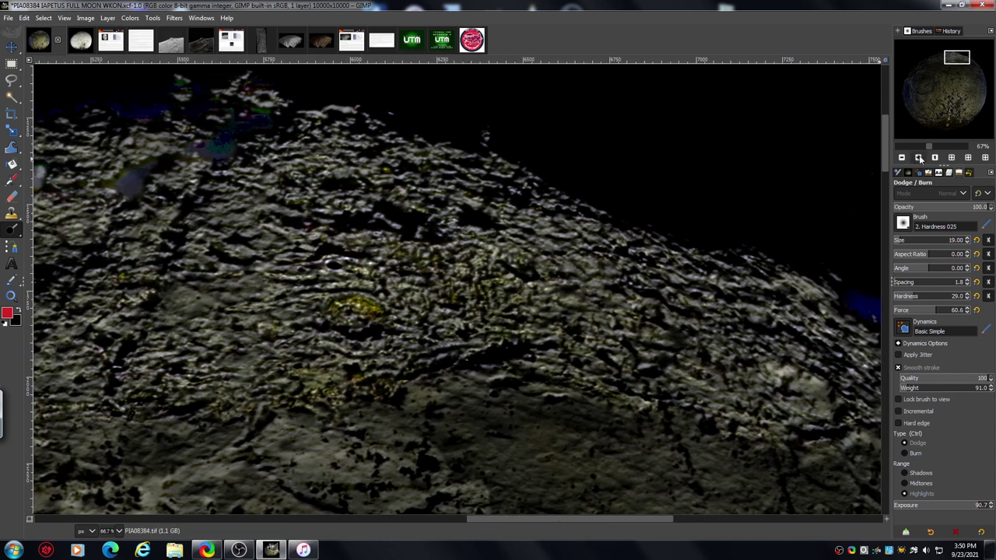
Zoom back to 100% and shift the view over the terrain around the yellowish crater.
left_click(919, 155)
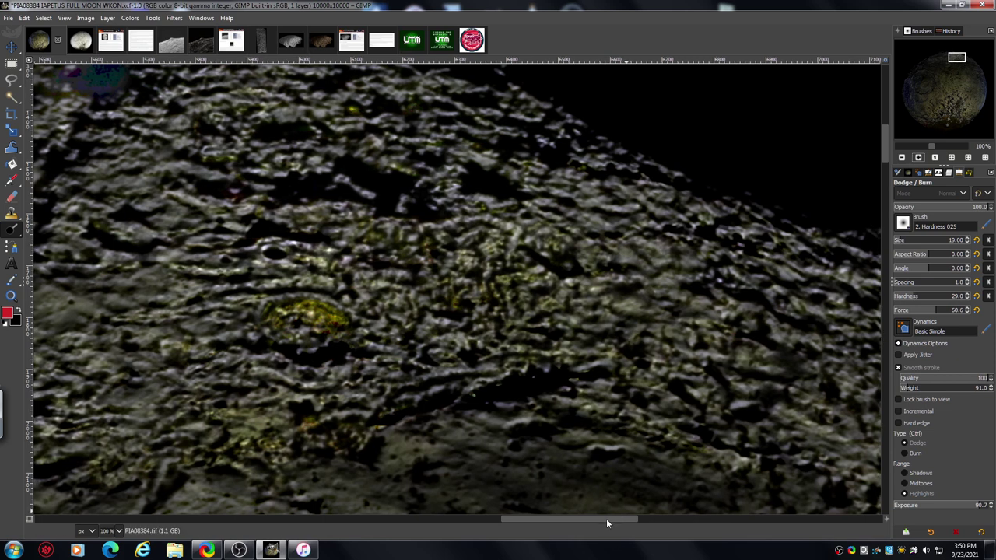
left_click_drag(606, 519, 597, 524)
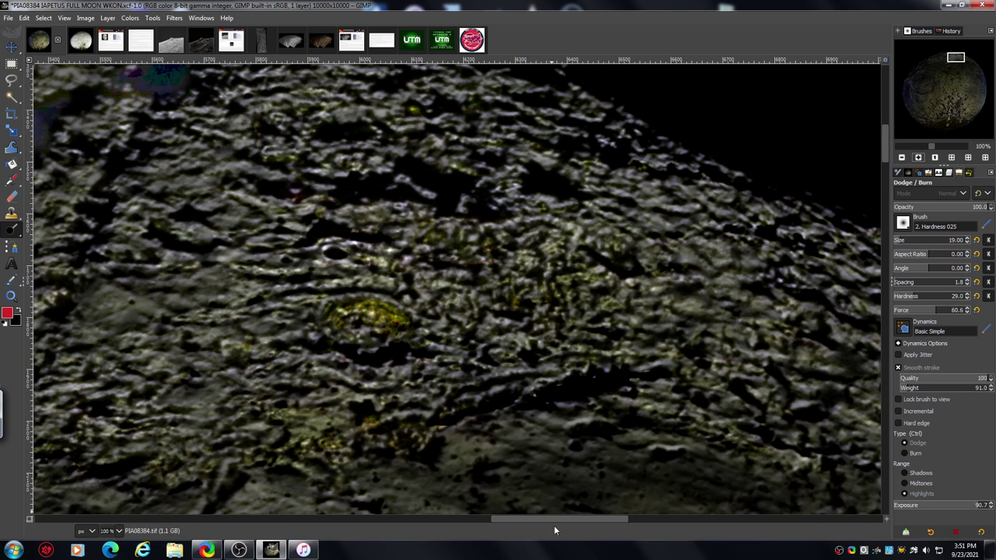
left_click_drag(552, 519, 546, 517)
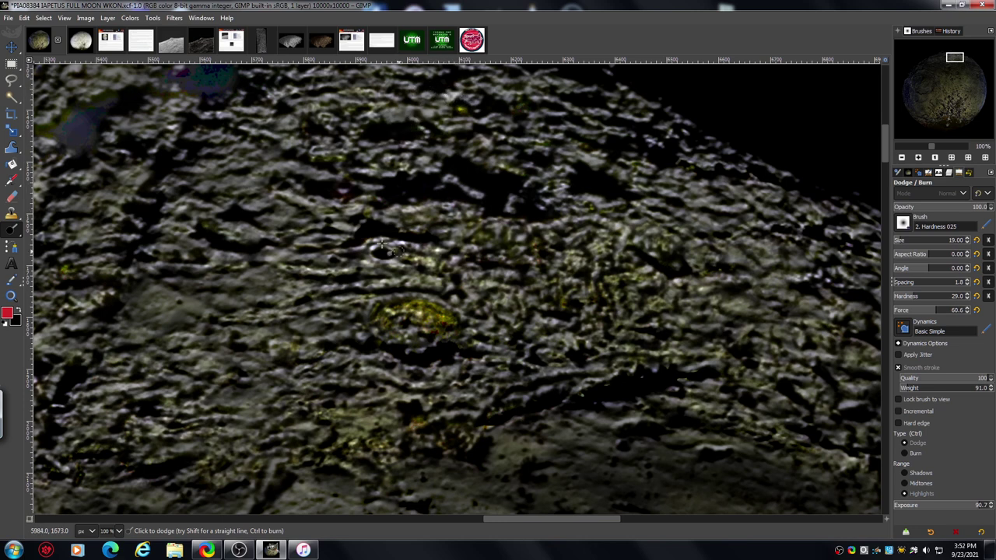
Pan the 100% view along the limb to a new stretch of rugged terrain.
left_click_drag(529, 521, 493, 525)
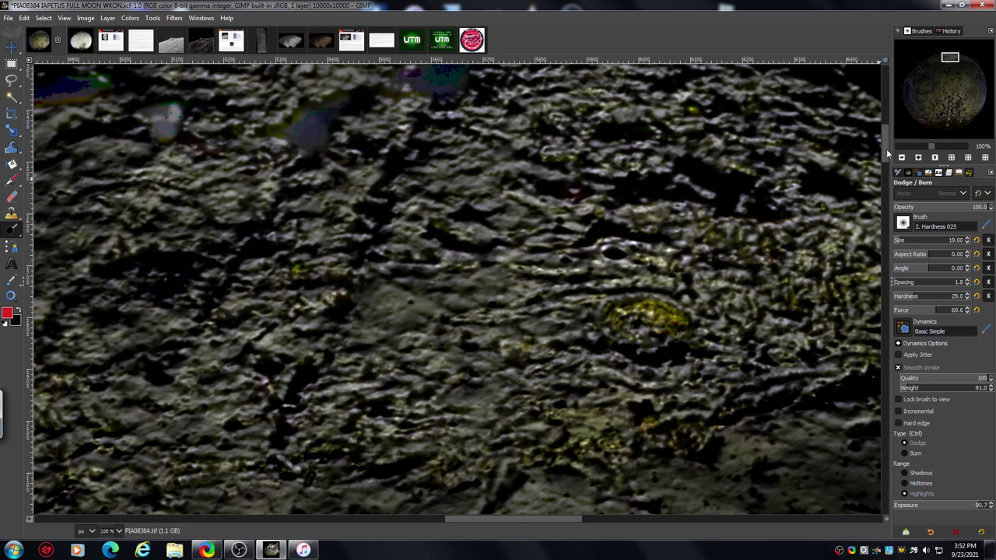
left_click_drag(885, 156, 882, 136)
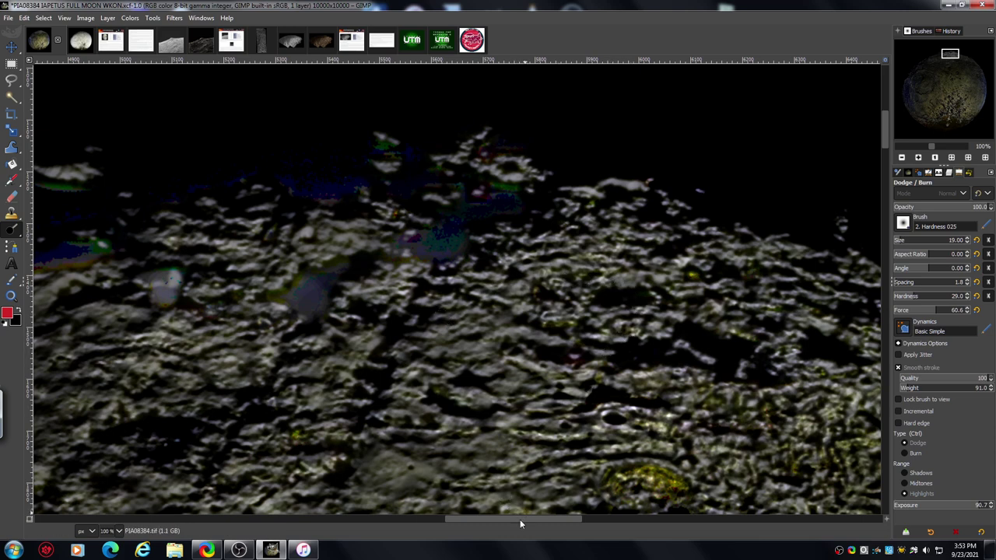
left_click_drag(520, 519, 469, 520)
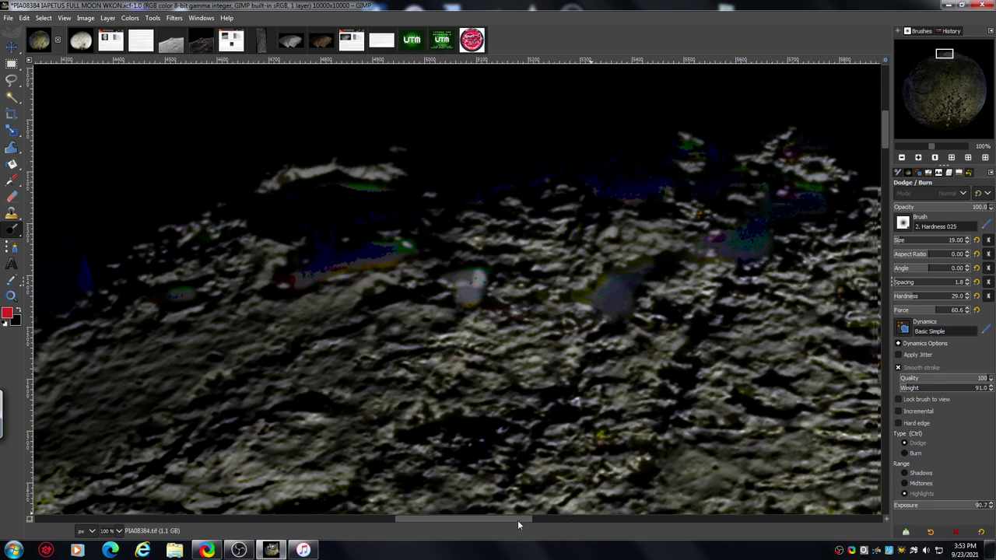
left_click_drag(517, 520, 543, 527)
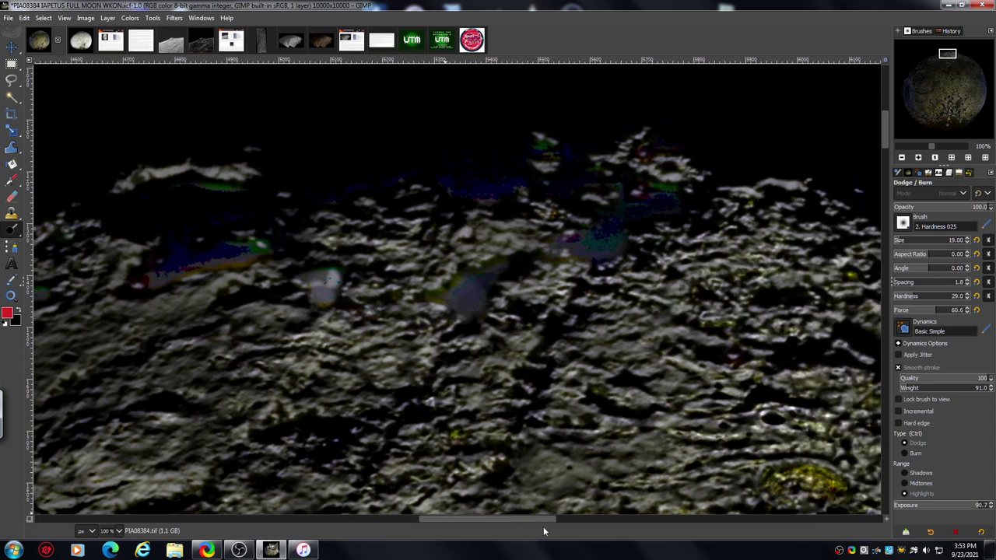
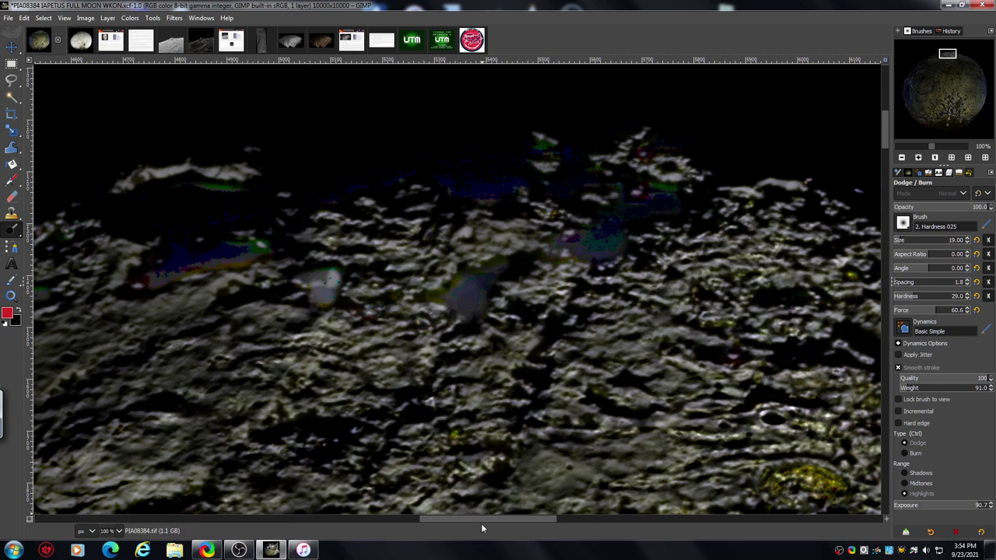
Pan along the ridge and zoom to 200% on the cratered terrain below the ridge line.
left_click_drag(477, 529, 446, 526)
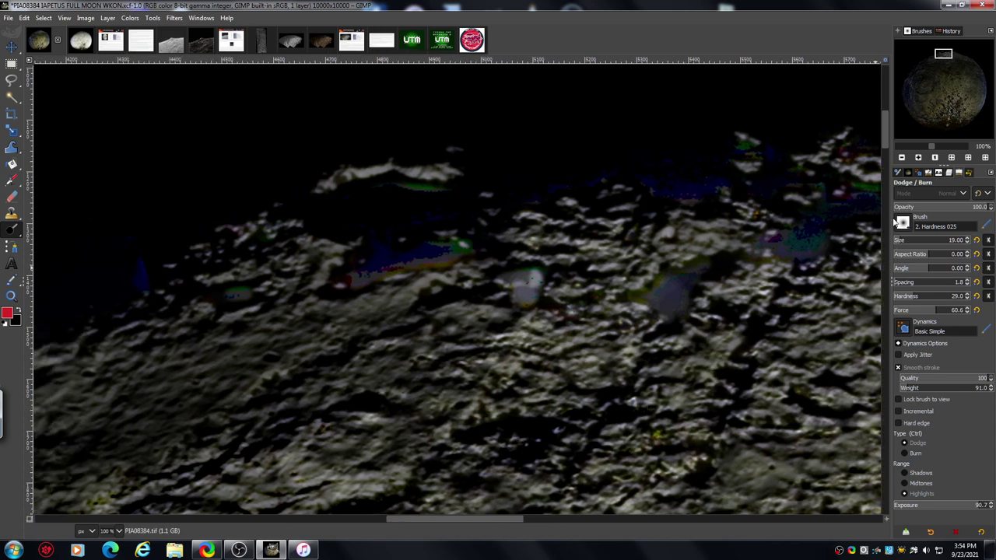
scroll(884, 139, "down", 2)
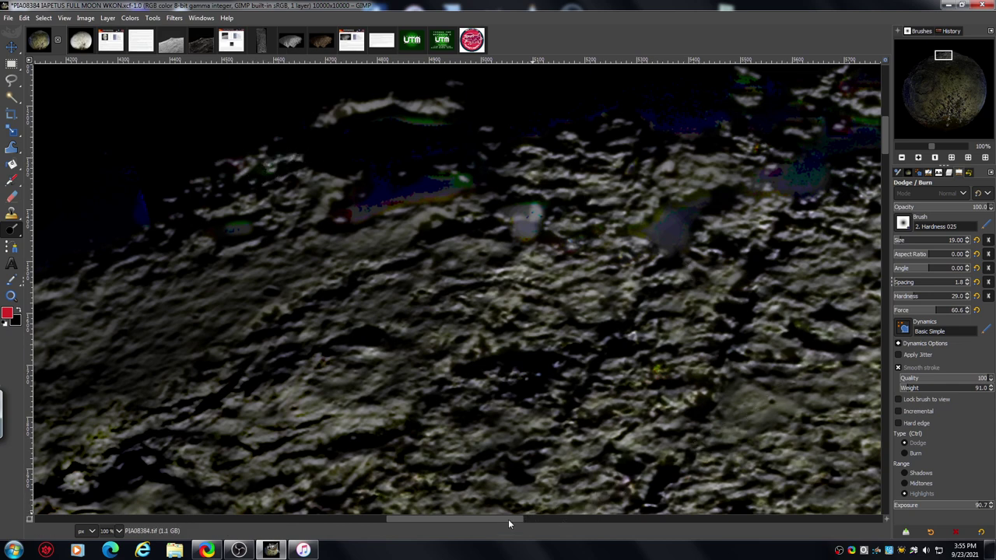
left_click_drag(508, 519, 609, 537)
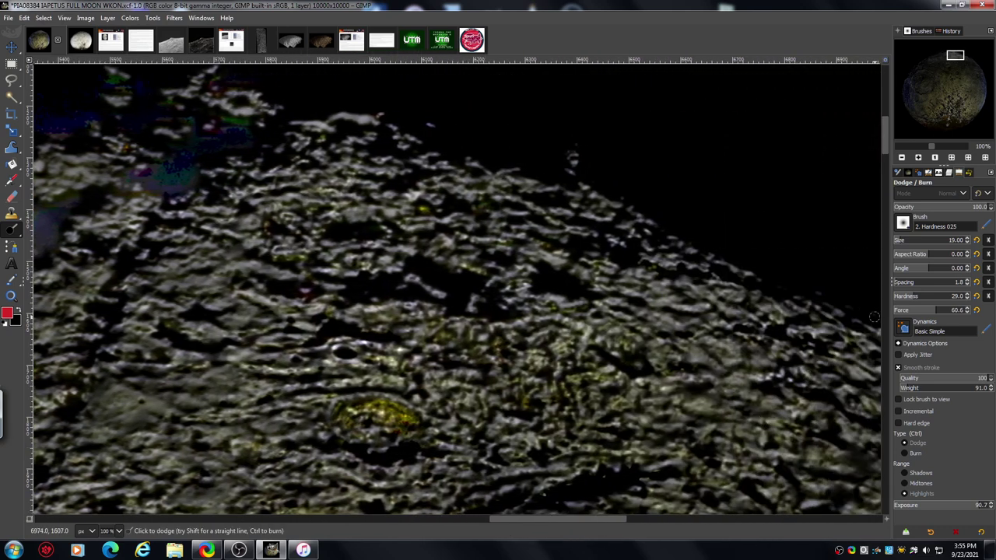
left_click_drag(881, 131, 885, 142)
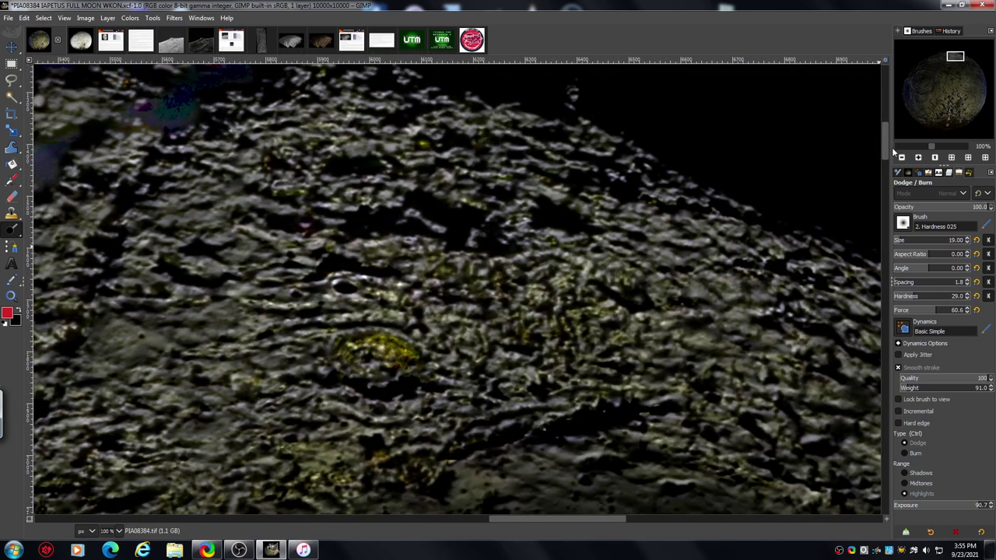
left_click(918, 158)
left_click(918, 158)
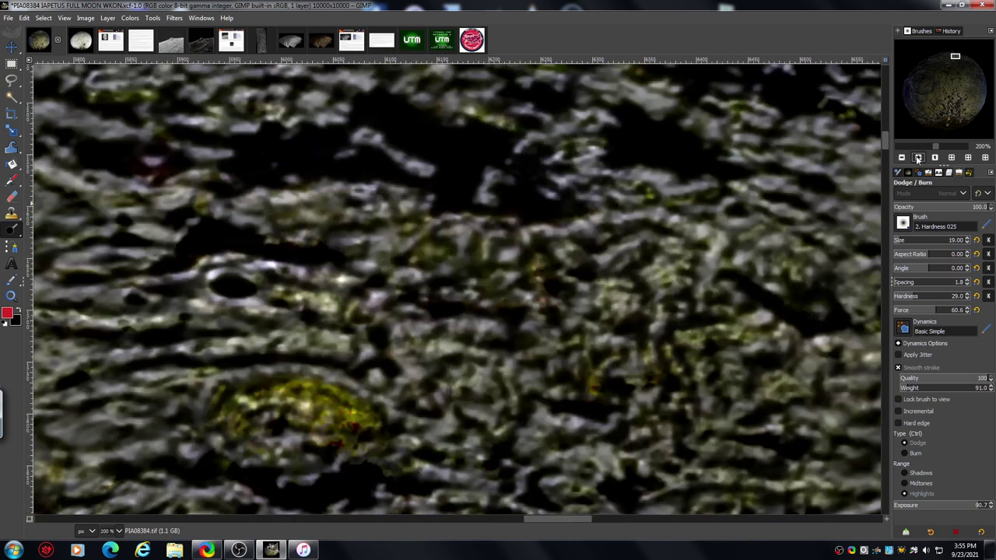
left_click_drag(539, 519, 552, 524)
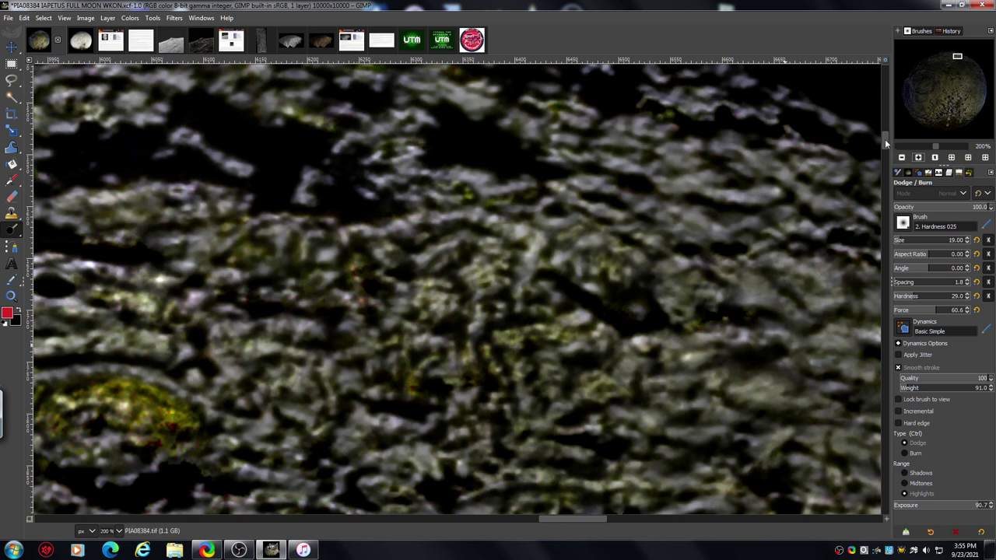
left_click_drag(884, 139, 885, 154)
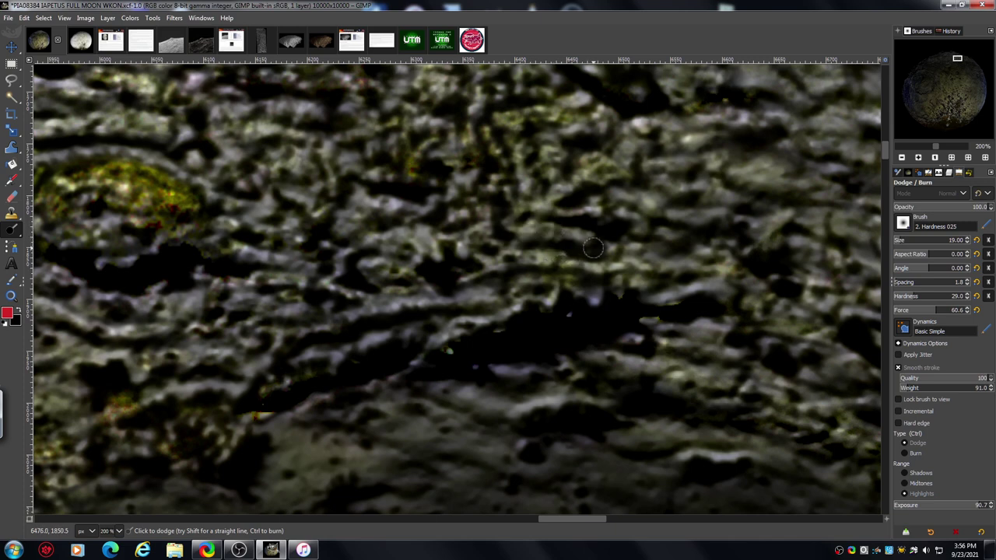
Magnify the crater area to 400%.
left_click(917, 157)
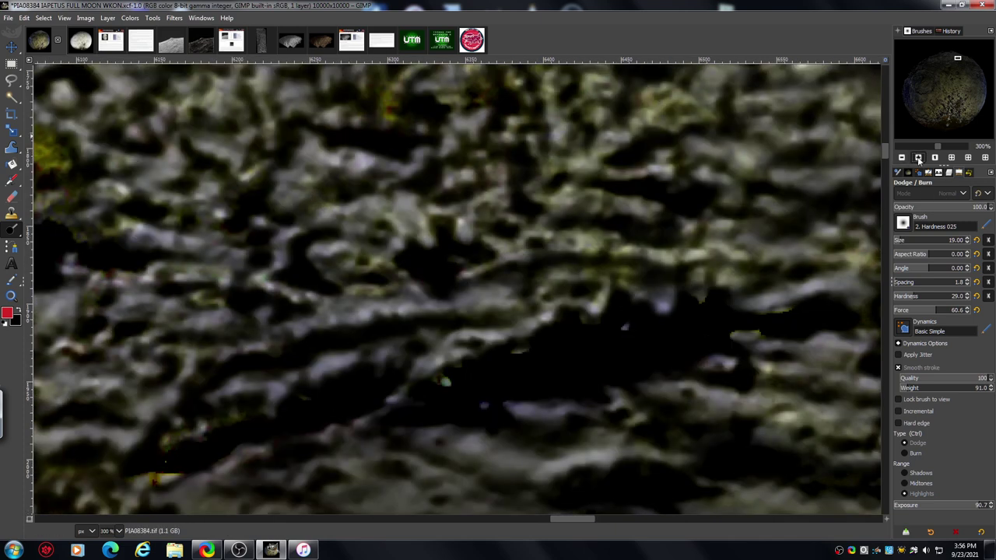
left_click(917, 158)
left_click_drag(565, 518, 578, 518)
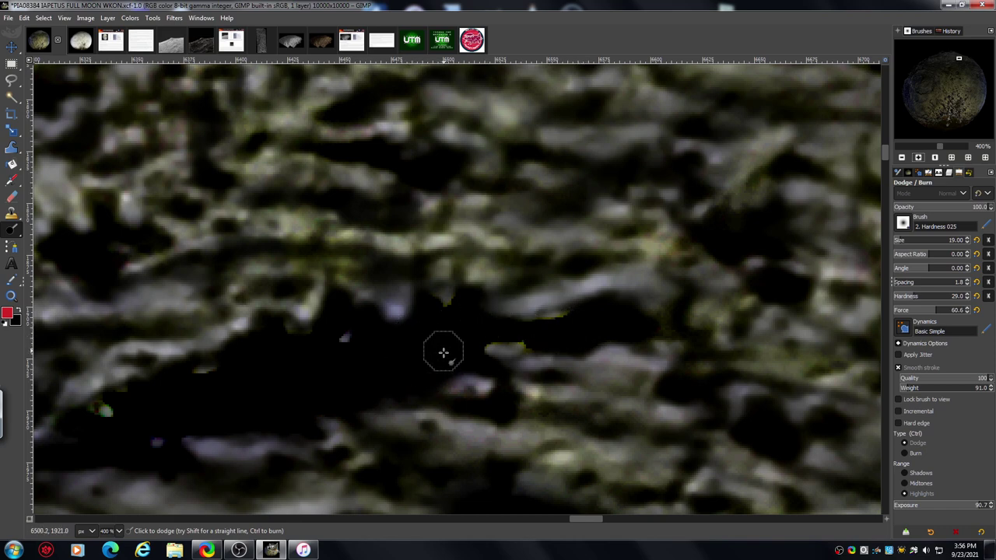
Zoom back out to 25% to show the moon's curve against black space.
left_click(902, 158)
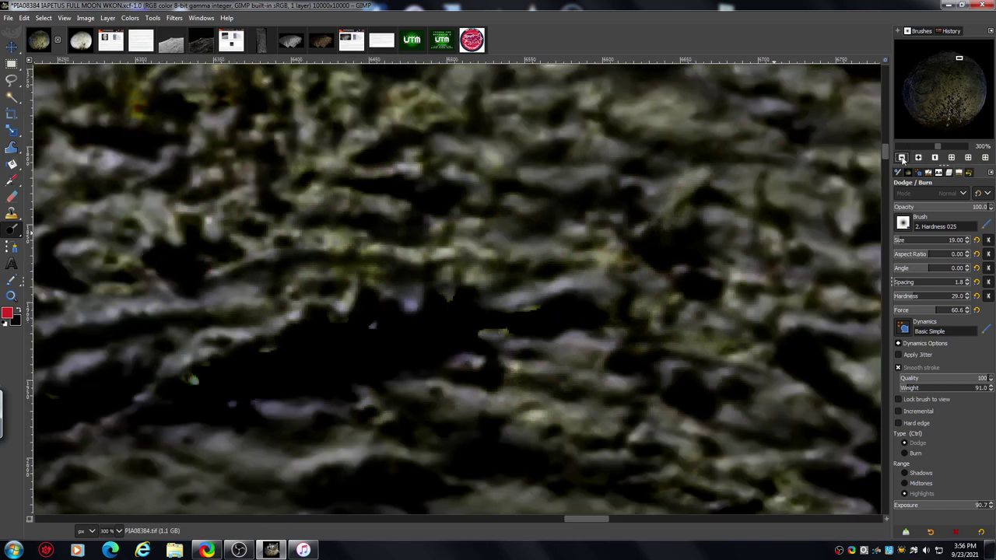
left_click(902, 158)
left_click(902, 158)
left_click(902, 158)
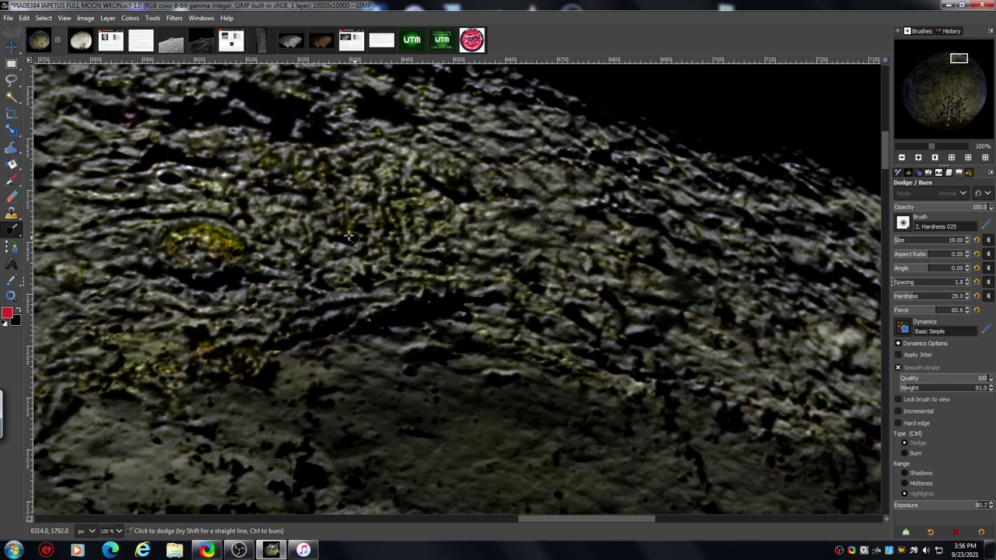
left_click(902, 158)
left_click(902, 158)
Pan down over the moon's lower surface, then switch to the PIA08404 IAPETUS RAW image.
left_click(901, 158)
left_click(902, 158)
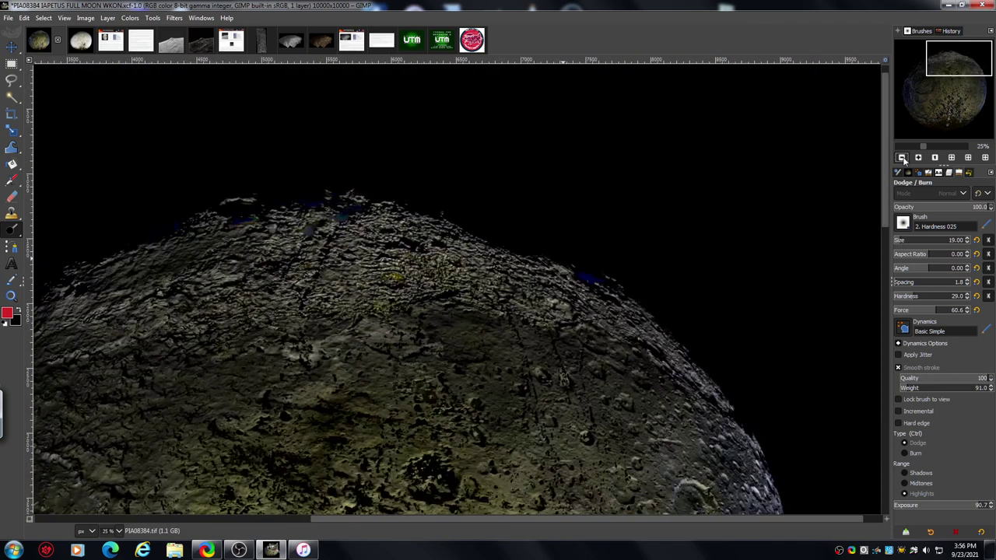
left_click_drag(948, 69, 950, 78)
left_click_drag(884, 158, 876, 226)
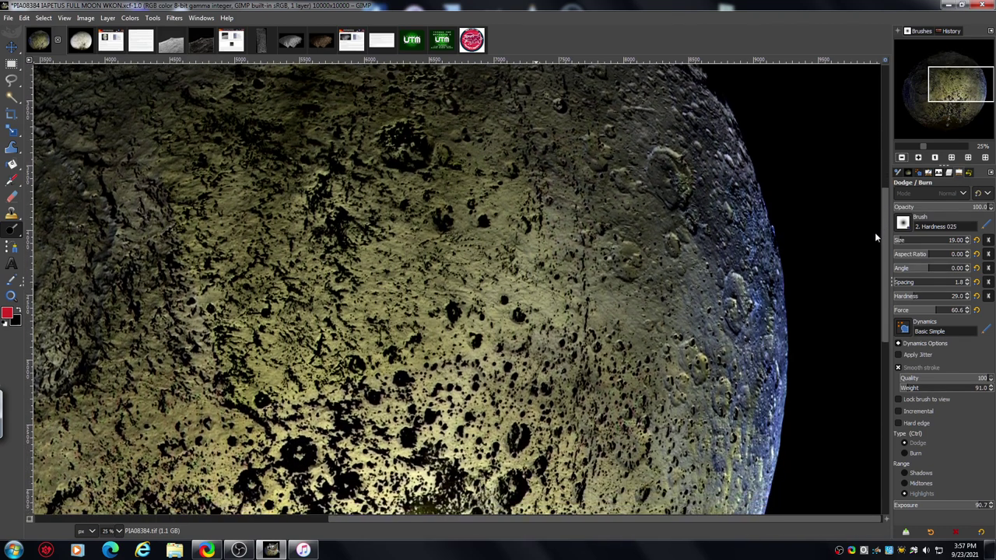
scroll(869, 250, "down", 3)
scroll(869, 261, "down", 5)
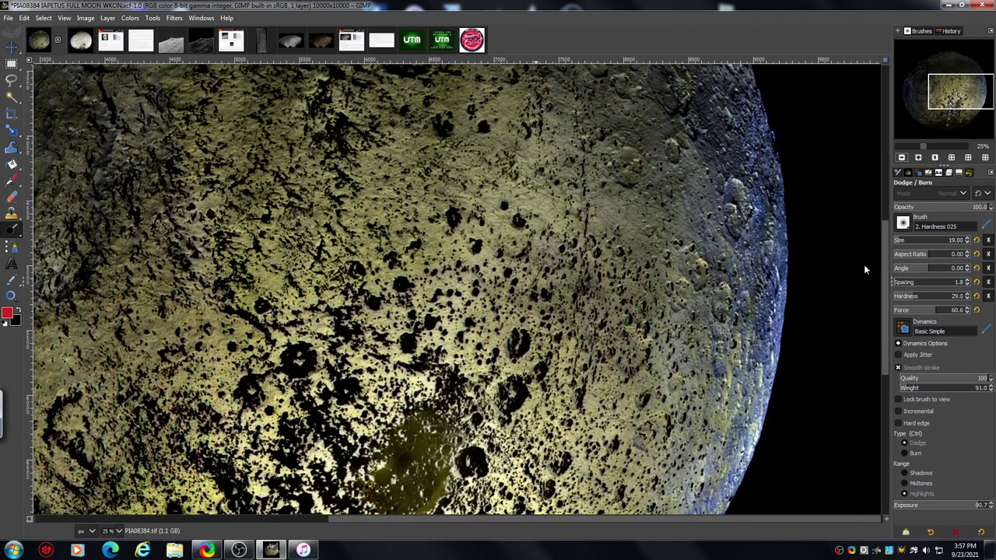
scroll(854, 299, "down", 4)
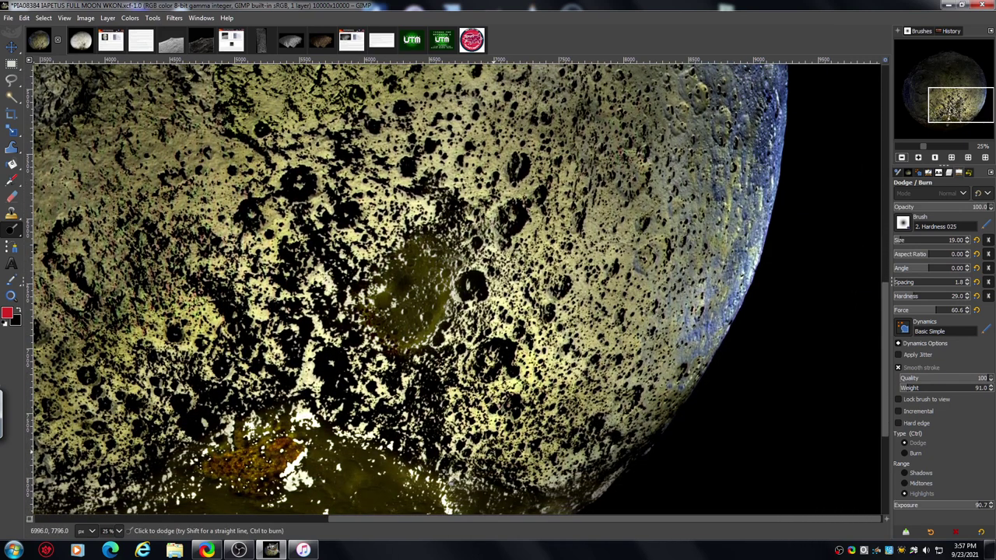
scroll(884, 311, "down", 7)
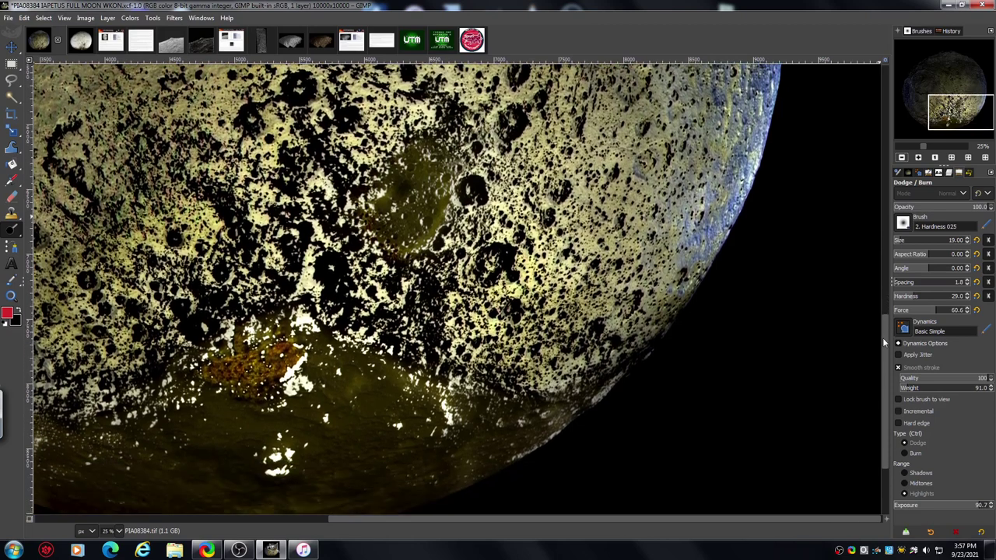
scroll(880, 361, "down", 1)
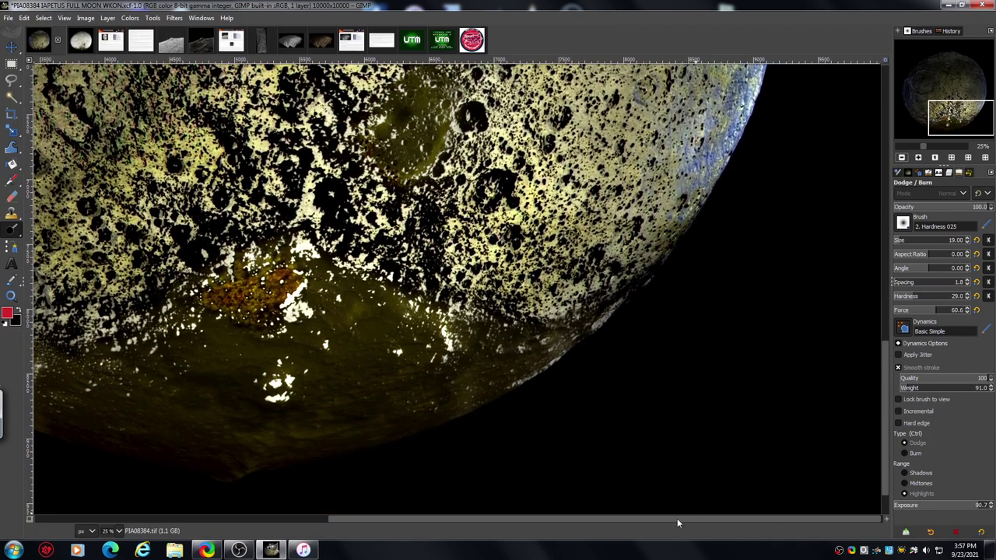
left_click_drag(677, 518, 546, 537)
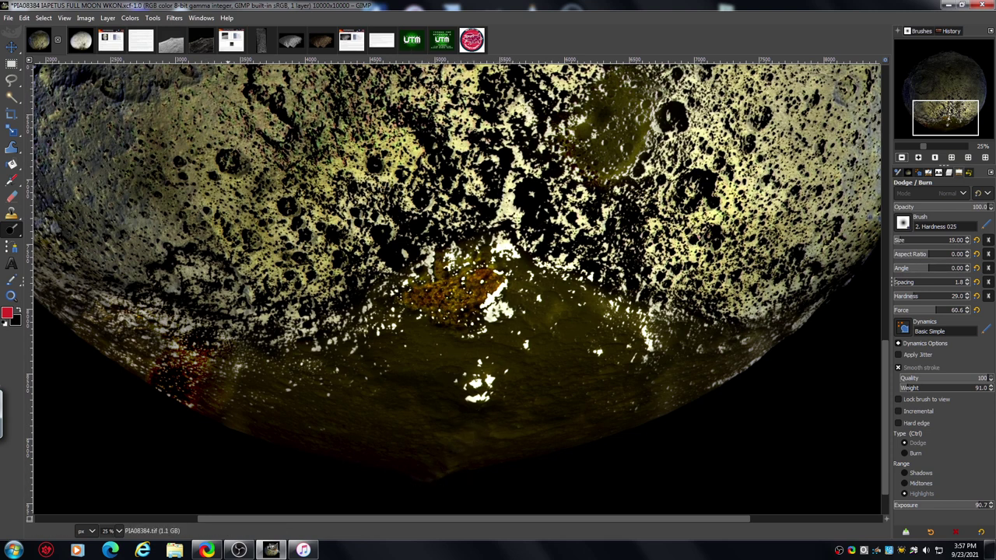
left_click(172, 45)
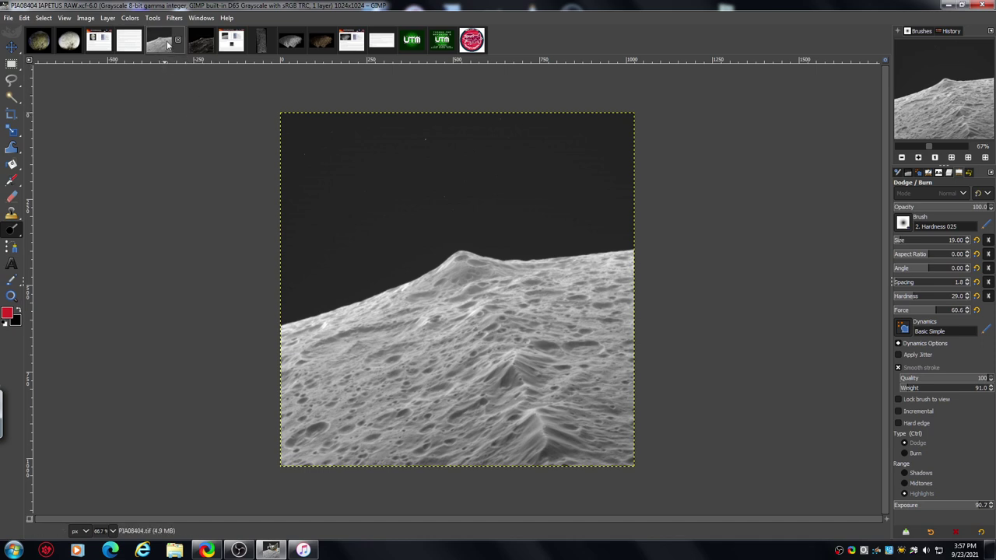
Check the PIA08404 Photojournal and RAW images, then return to the colour PIA08384 full moon.
left_click(231, 44)
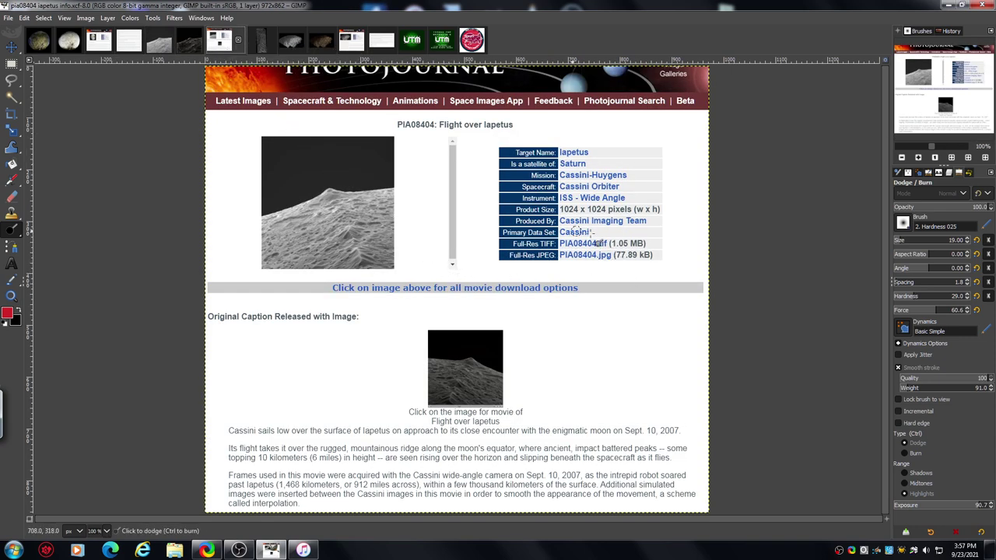
left_click(160, 43)
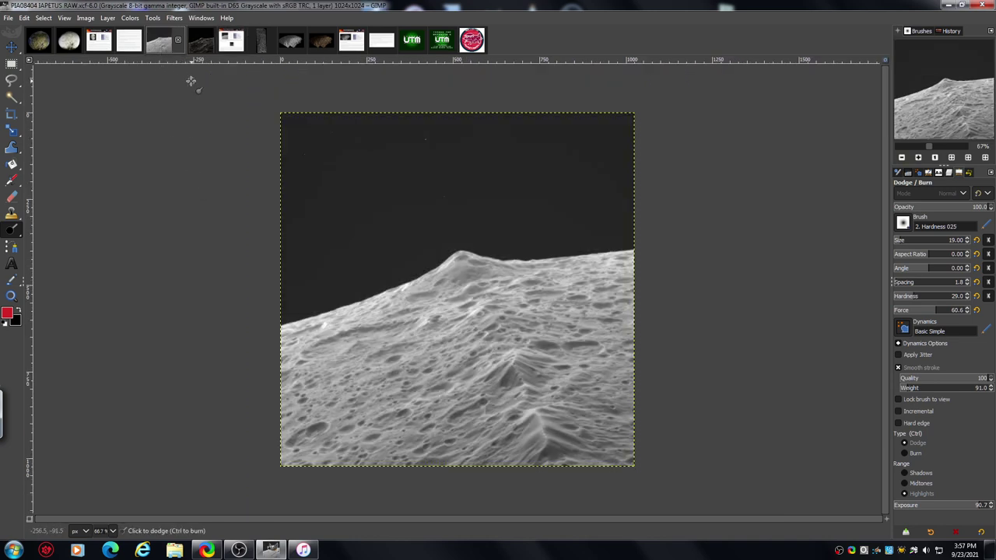
left_click(41, 44)
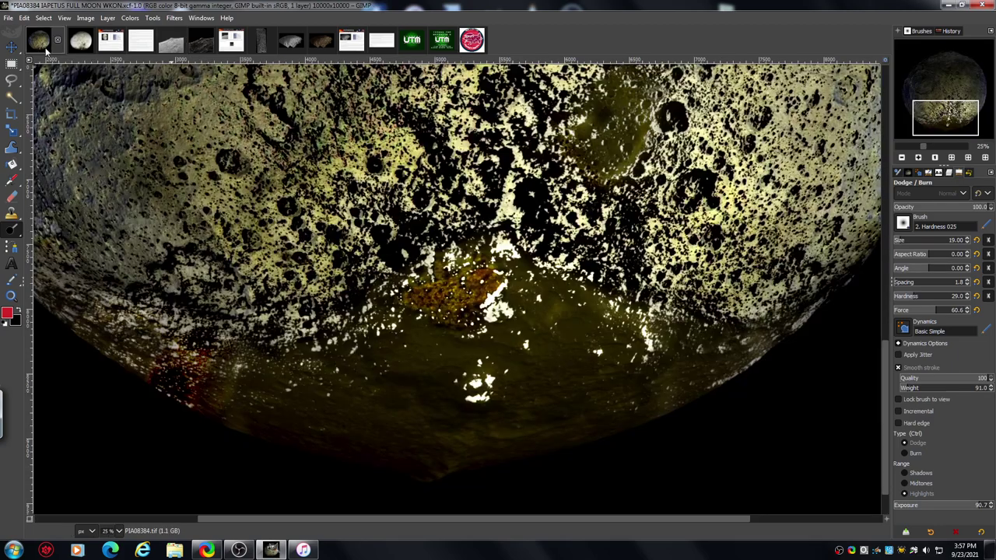
Zoom in to 150% on the reddish patch near the moon's lower edge.
left_click(919, 158)
left_click(919, 158)
left_click(919, 158)
left_click(918, 158)
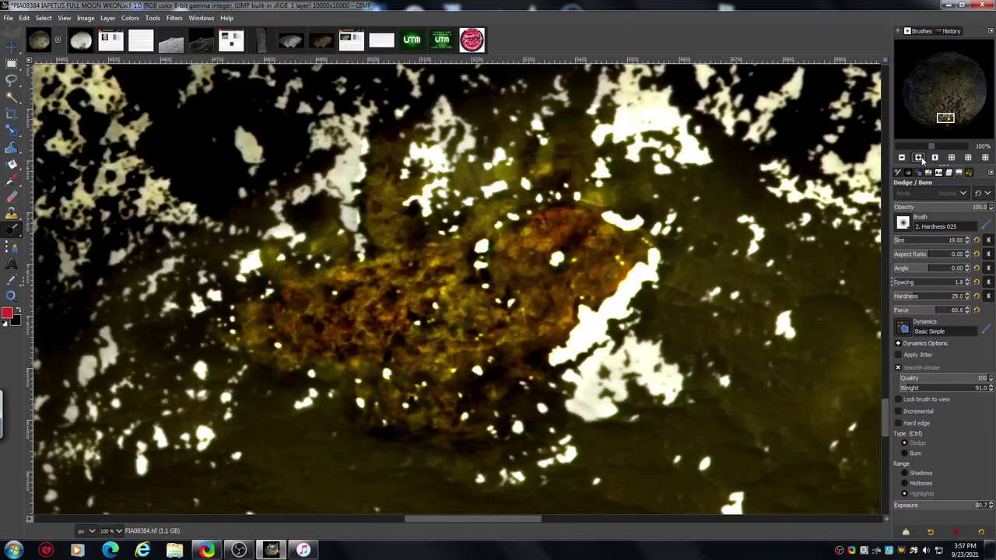
left_click(919, 158)
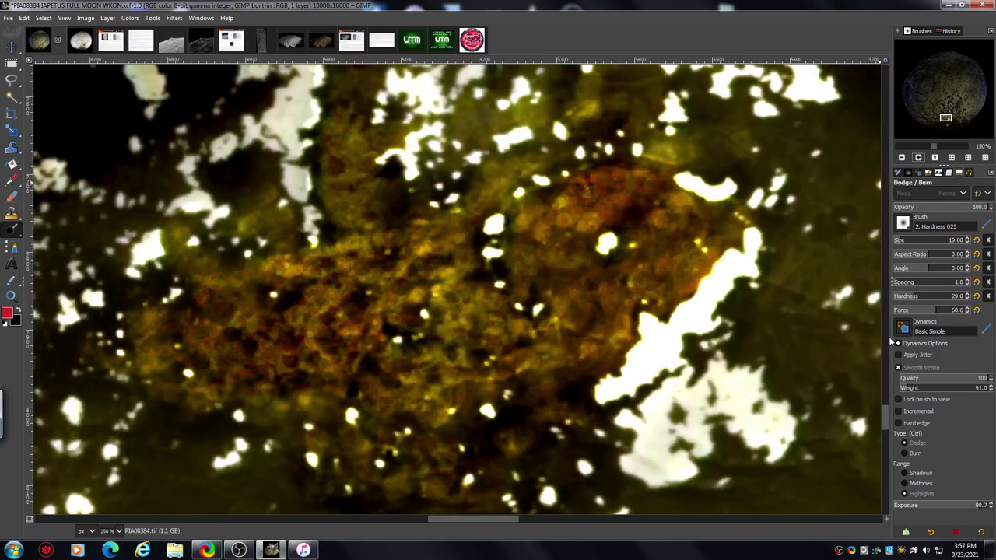
scroll(883, 415, "down", 2)
scroll(883, 413, "up", 2)
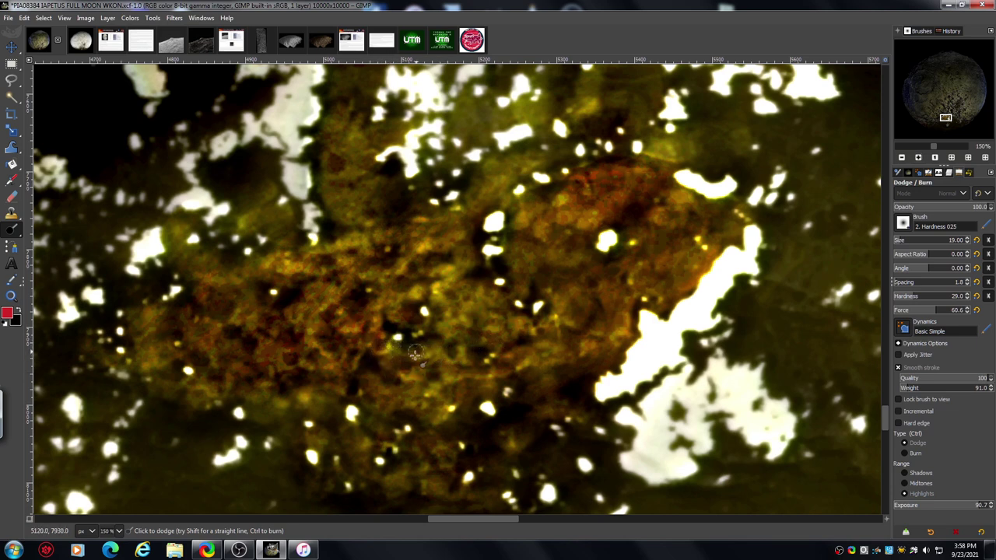
Set Dodge/Burn exposure to 69.8, dodge along the crater rim, and zoom out to 100%.
left_click(959, 512)
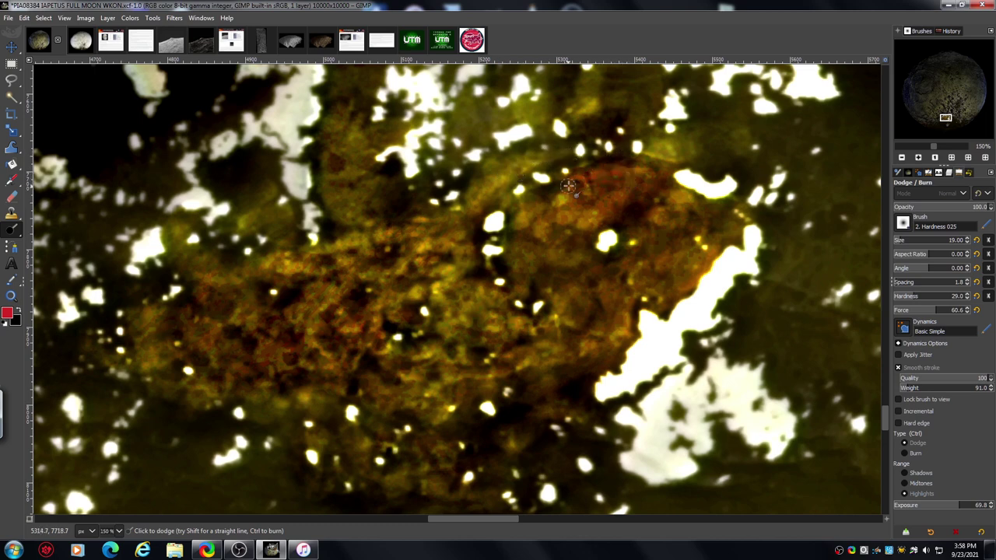
mouse_move(569, 185)
left_mouse_down()
mouse_move(582, 176)
mouse_move(650, 189)
left_mouse_up()
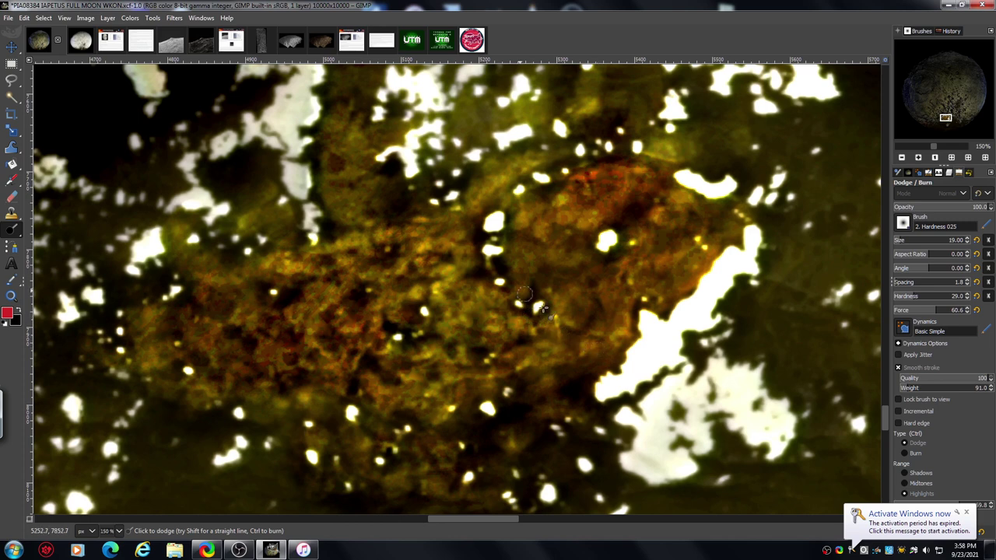
left_click(901, 158)
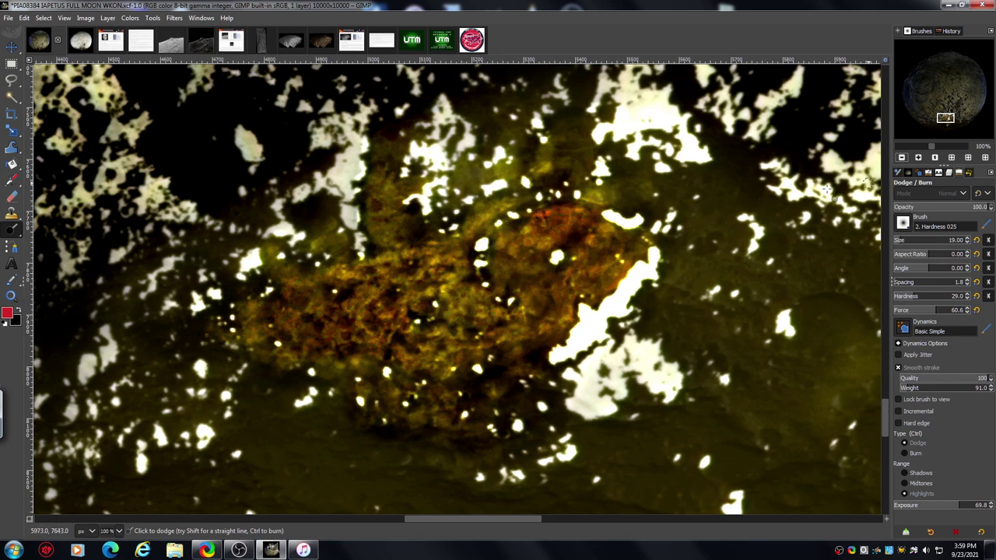
Dodge the dark patches in the orange region and the band below the white spots.
scroll(416, 307, "up", 2)
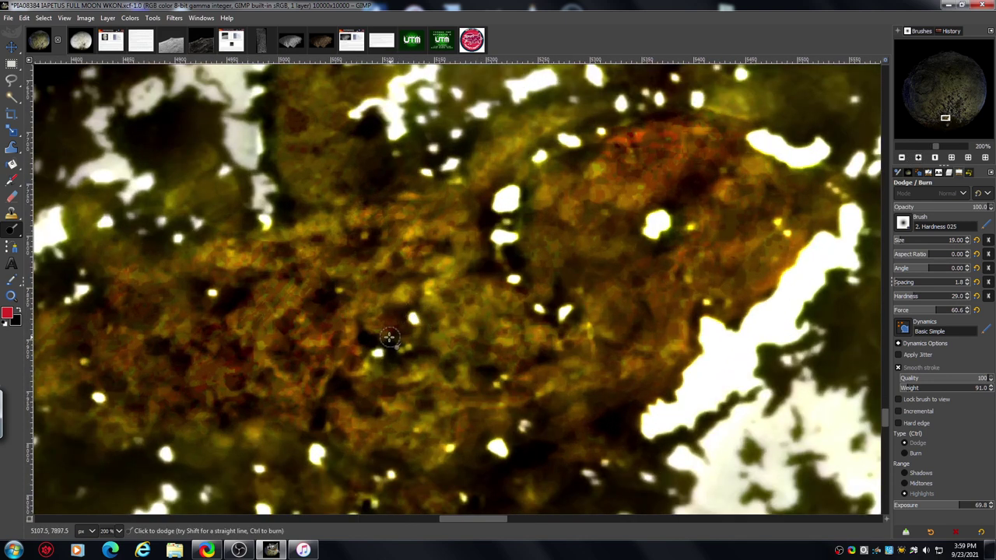
mouse_move(389, 337)
left_mouse_down()
mouse_move(420, 330)
mouse_move(417, 342)
mouse_move(365, 338)
mouse_move(365, 318)
mouse_move(397, 347)
mouse_move(373, 376)
mouse_move(412, 382)
mouse_move(440, 346)
mouse_move(409, 336)
mouse_move(420, 336)
mouse_move(418, 291)
mouse_move(400, 269)
mouse_move(458, 271)
mouse_move(539, 320)
mouse_move(533, 392)
mouse_move(537, 371)
mouse_move(633, 279)
mouse_move(560, 271)
mouse_move(549, 245)
left_mouse_up()
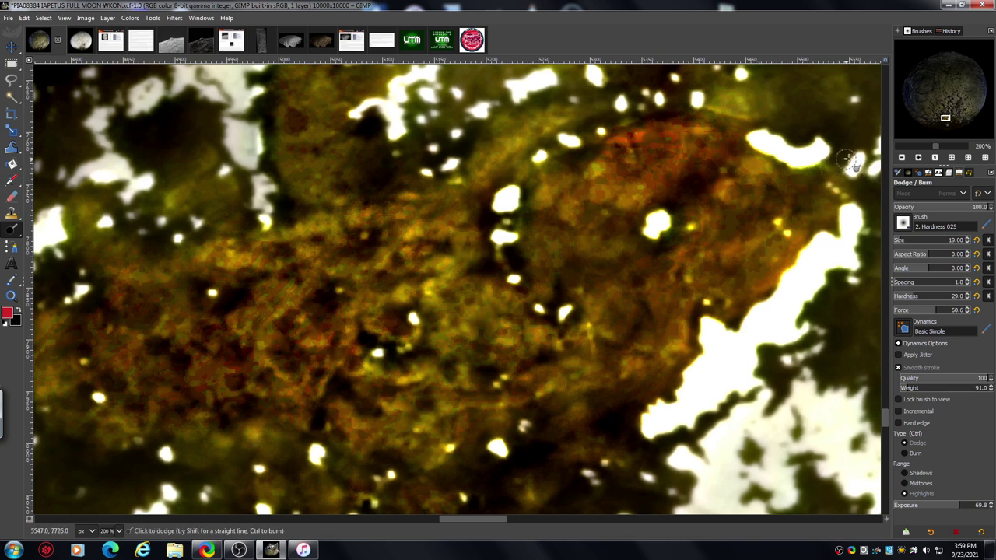
left_click_drag(847, 160, 826, 177)
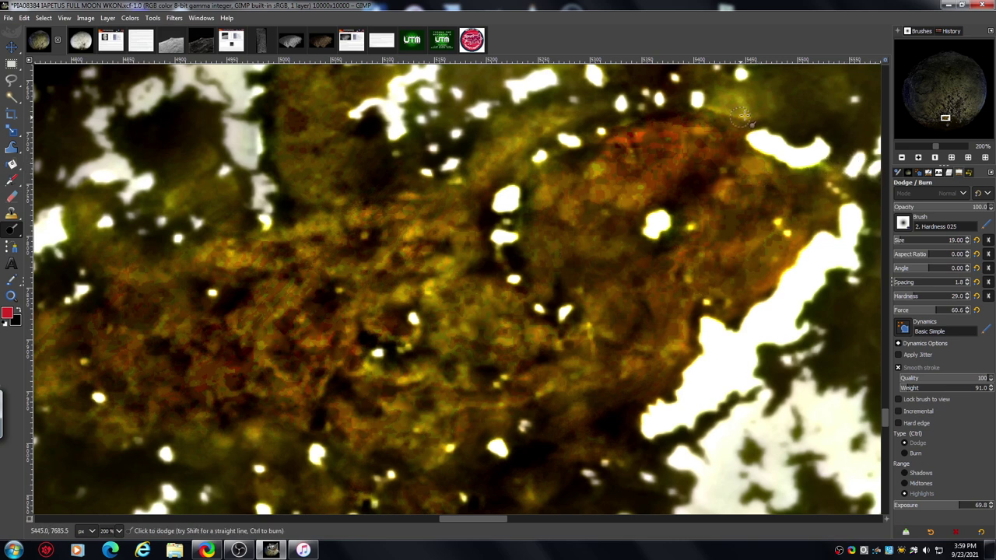
mouse_move(741, 116)
left_mouse_down()
mouse_move(616, 124)
mouse_move(637, 119)
mouse_move(582, 116)
left_mouse_up()
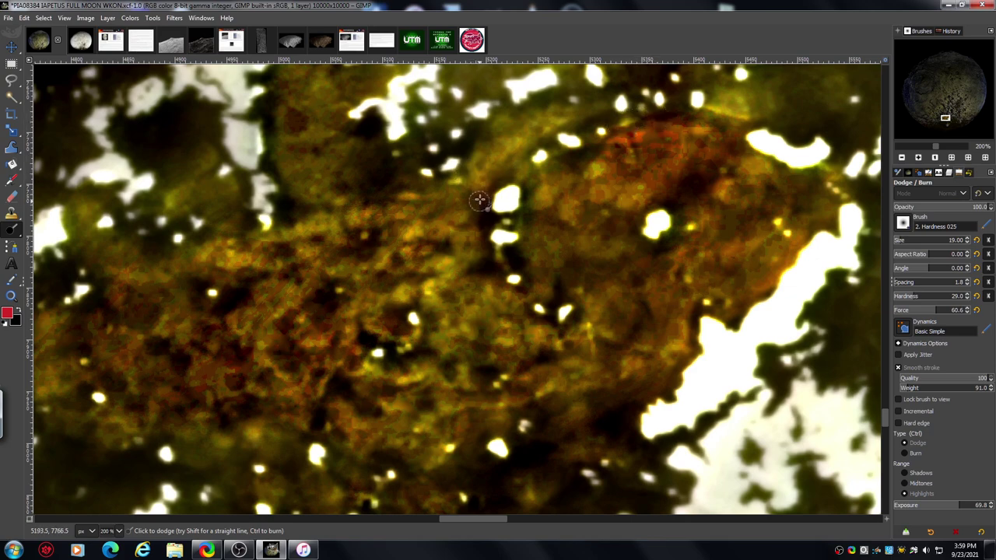
Zoom out to 33% to see the moon's edge.
left_click(901, 157)
left_click(901, 157)
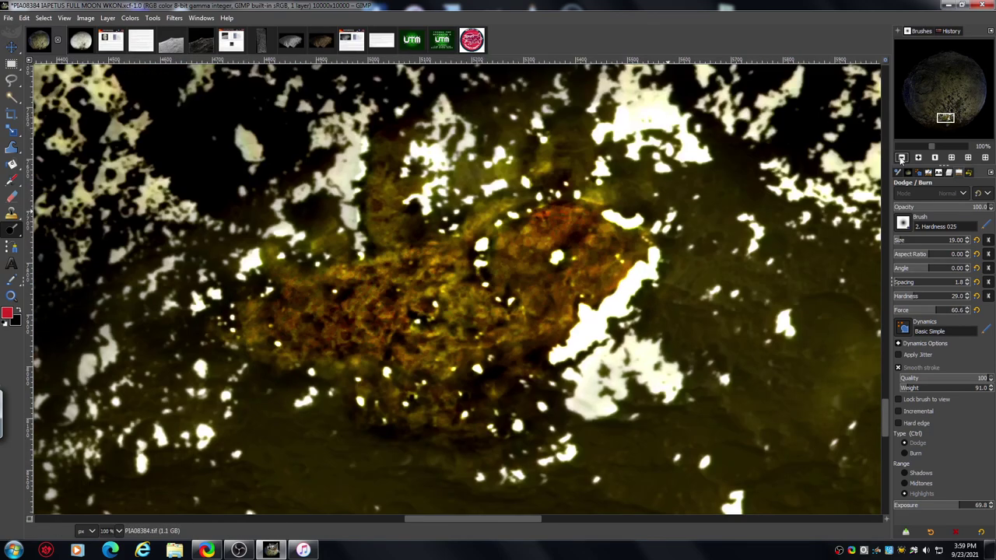
left_click(900, 158)
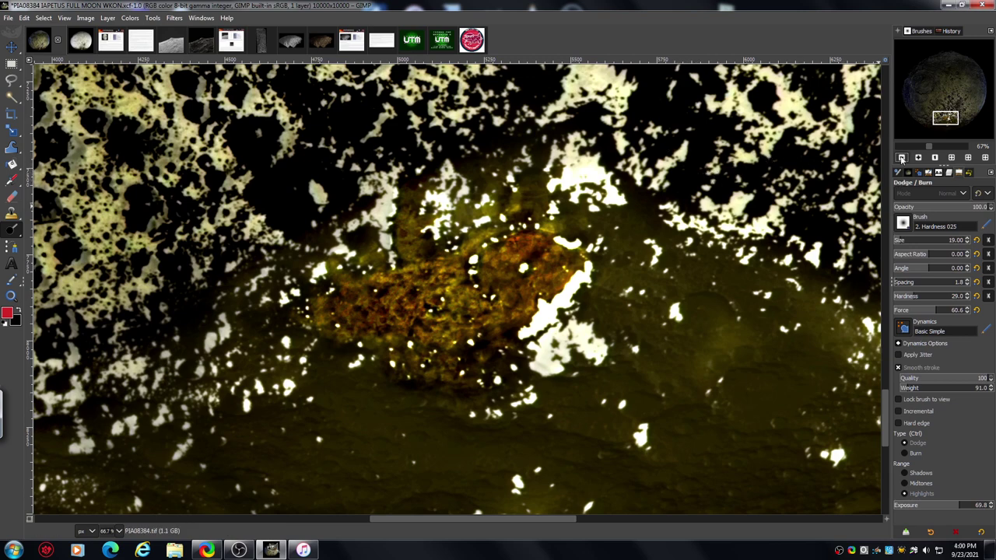
left_click(901, 158)
left_click(901, 157)
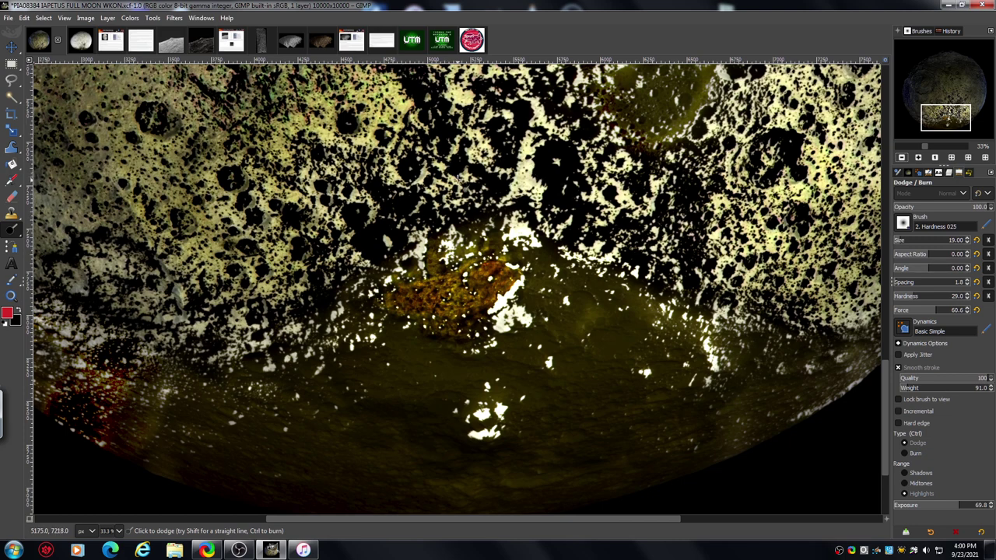
left_click_drag(516, 516, 393, 523)
Zoom in on the moon's lower-left limb, then settle at 50% on the surrounding surface.
left_click(917, 158)
left_click(917, 158)
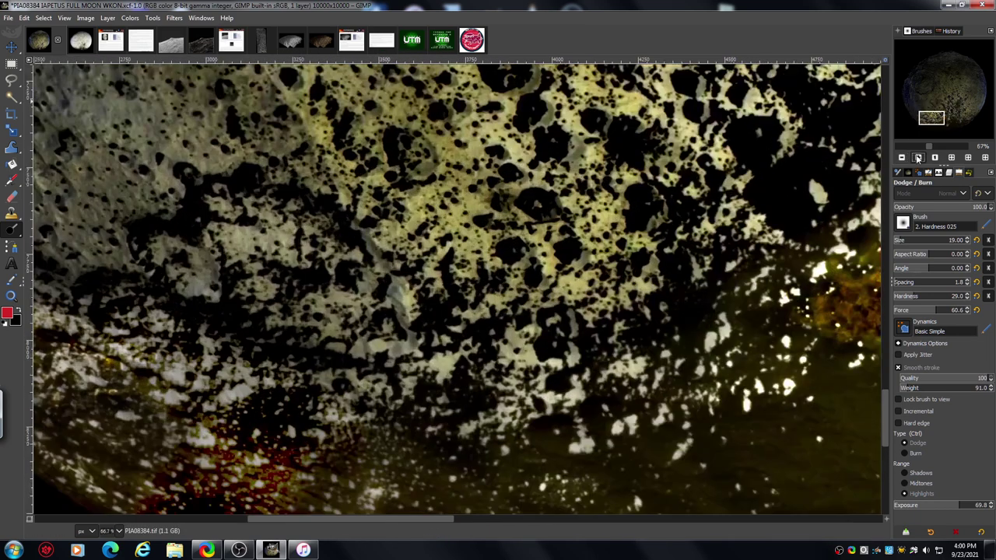
left_click_drag(422, 522, 374, 520)
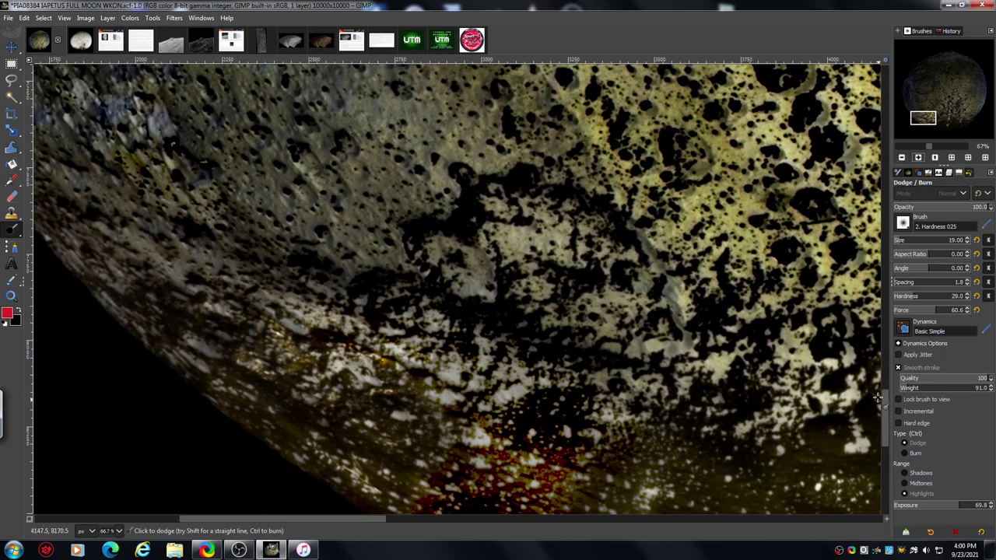
left_click_drag(883, 389, 881, 406)
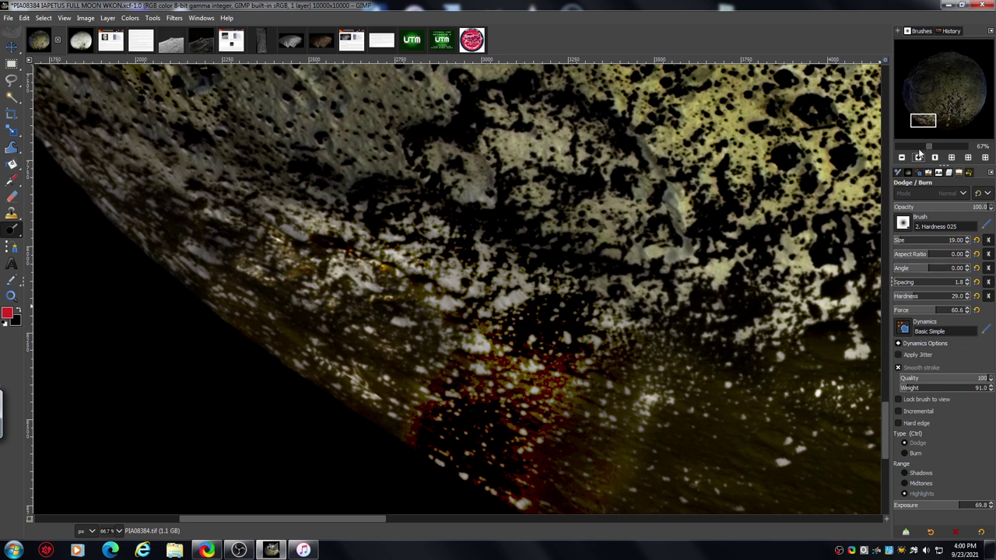
left_click(918, 158)
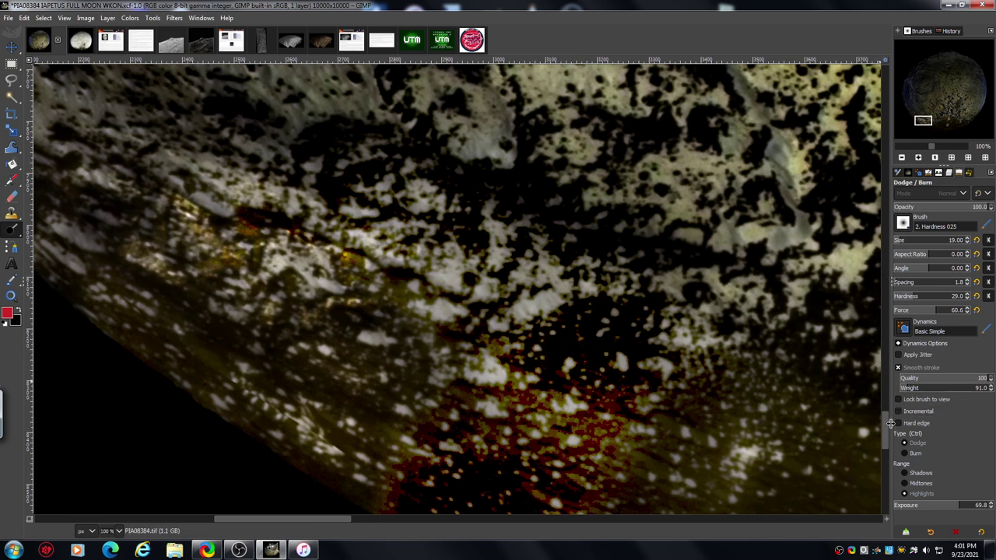
scroll(868, 421, "down", 3)
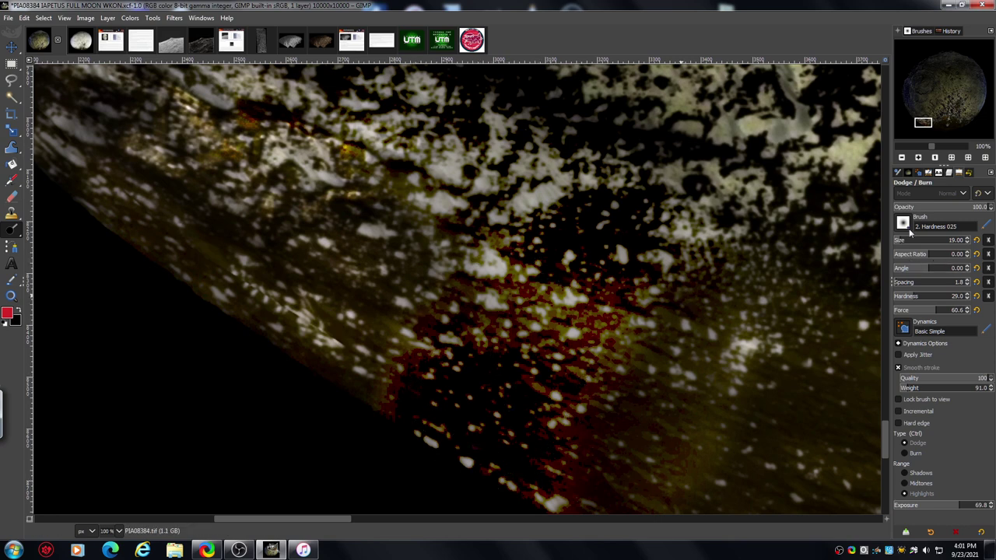
left_click(901, 158)
left_click(901, 158)
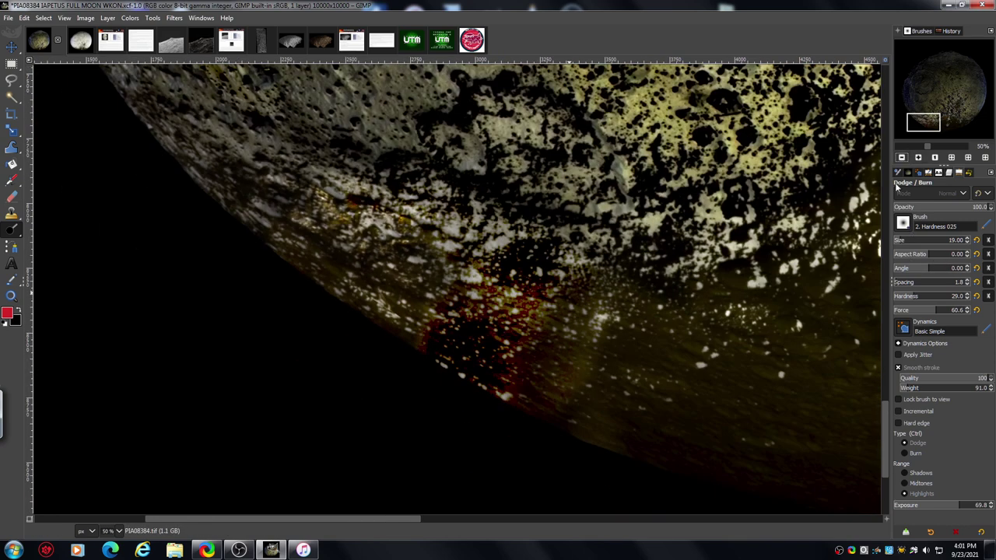
left_click_drag(884, 426, 888, 354)
Move up the canvas and zoom to 100% where the bluish and yellowish terrain meet.
key("minus")
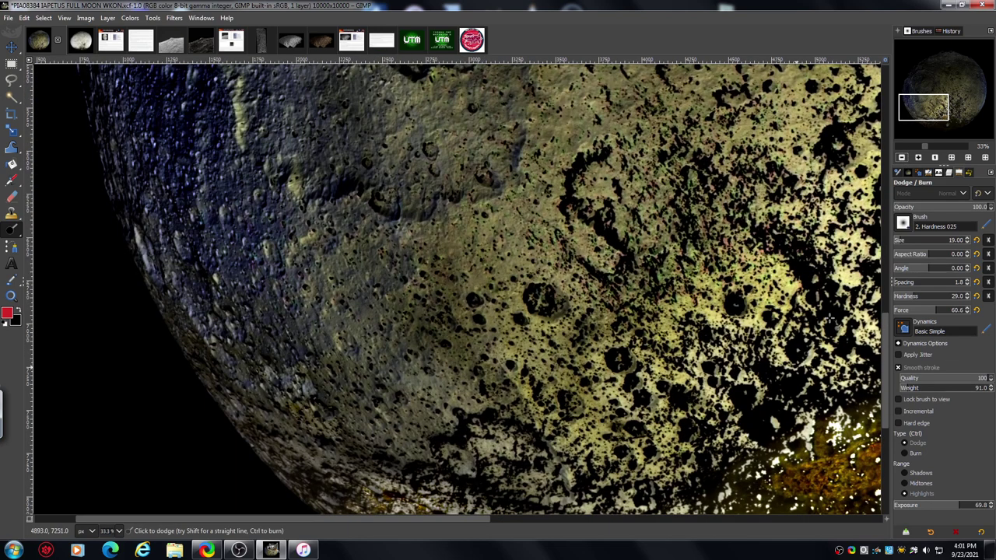
left_click_drag(463, 518, 432, 518)
scroll(888, 307, "up", 5)
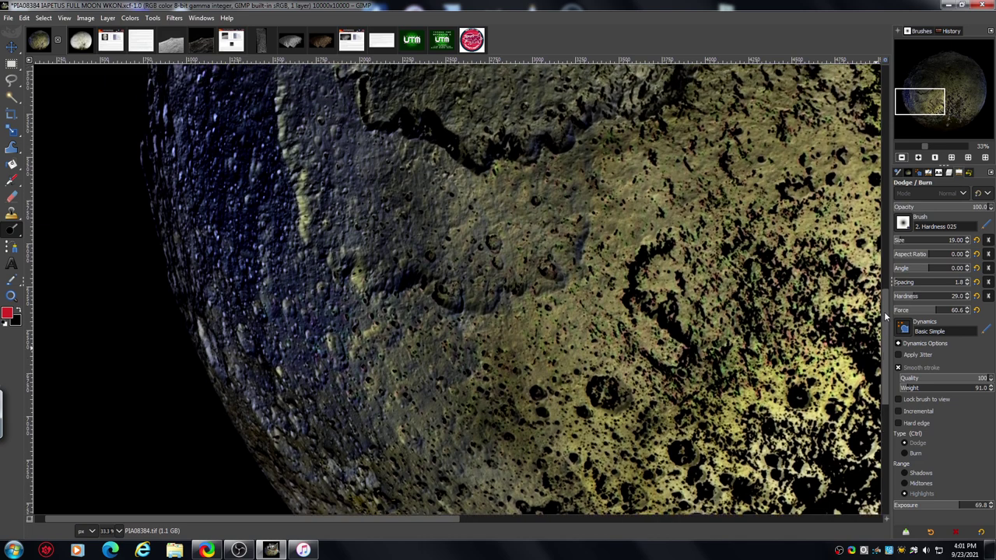
scroll(886, 296, "up", 5)
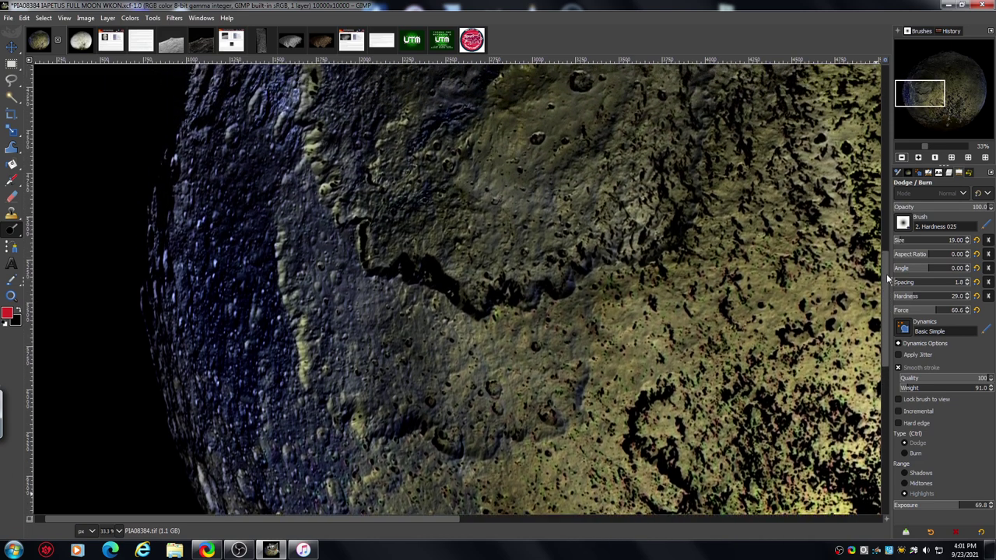
left_click_drag(886, 273, 885, 257)
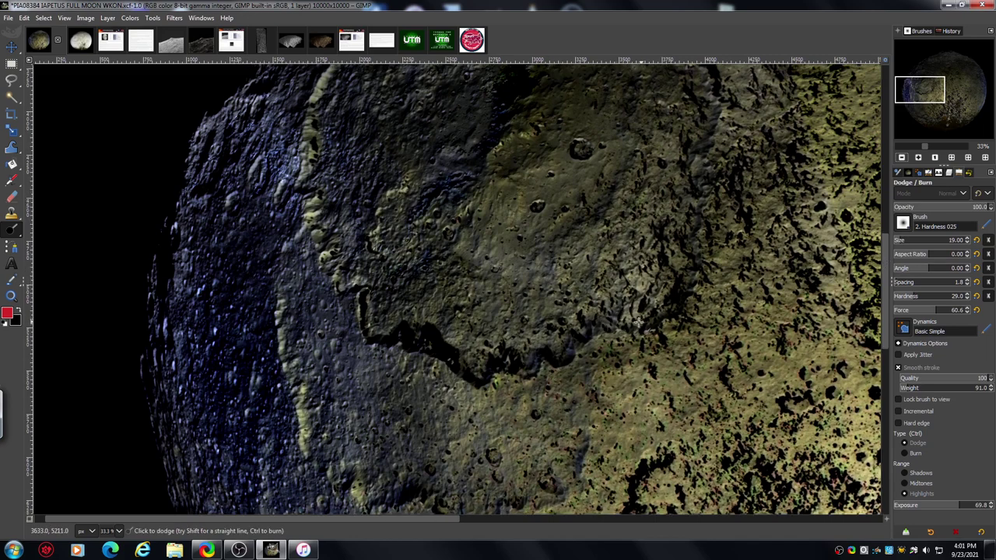
left_click(918, 158)
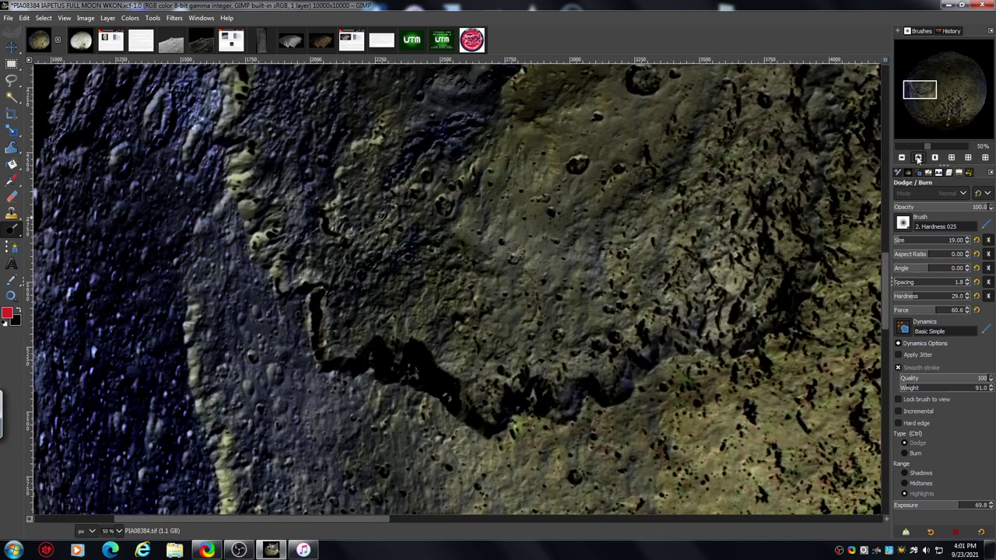
left_click(918, 158)
left_click(918, 158)
left_click_drag(884, 294, 882, 266)
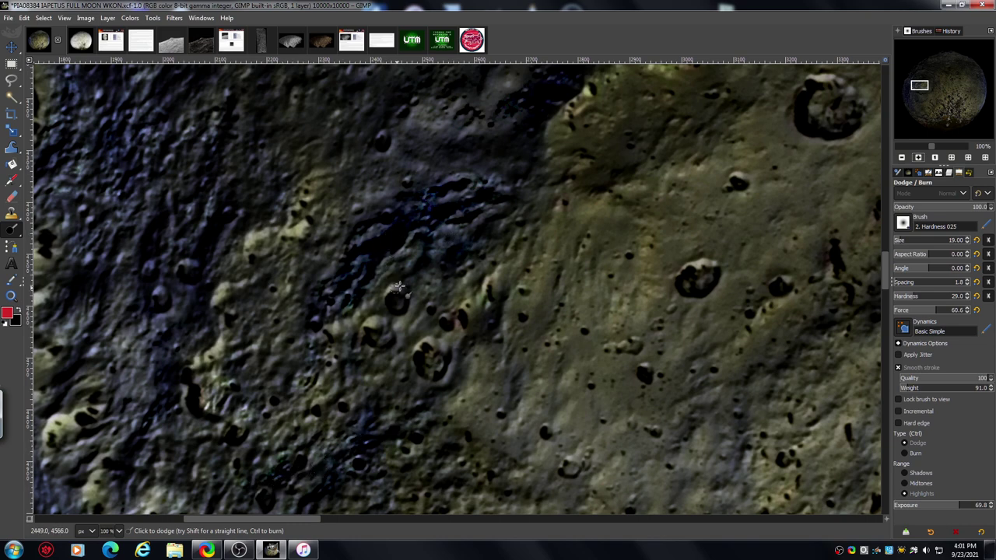
left_click_drag(886, 273, 885, 262)
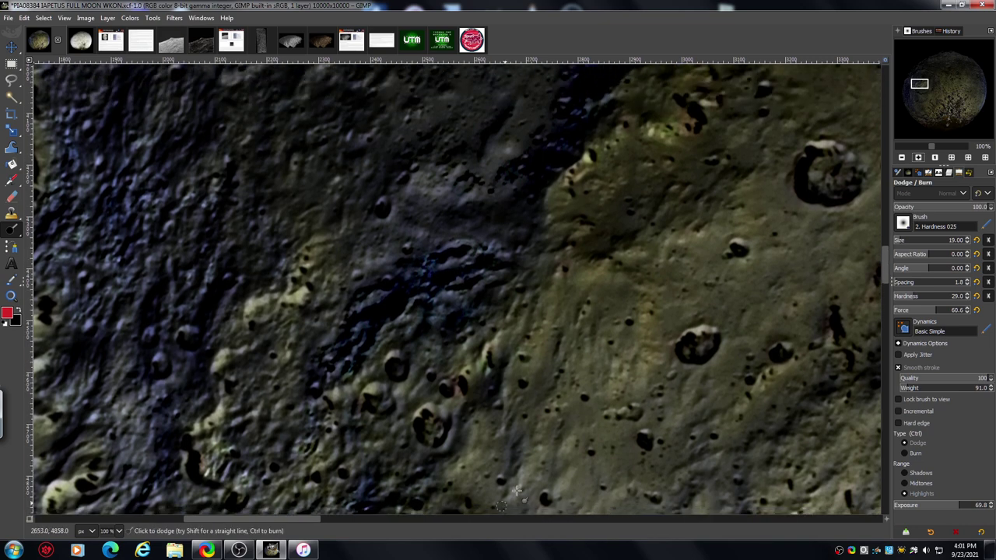
left_click_drag(308, 519, 334, 521)
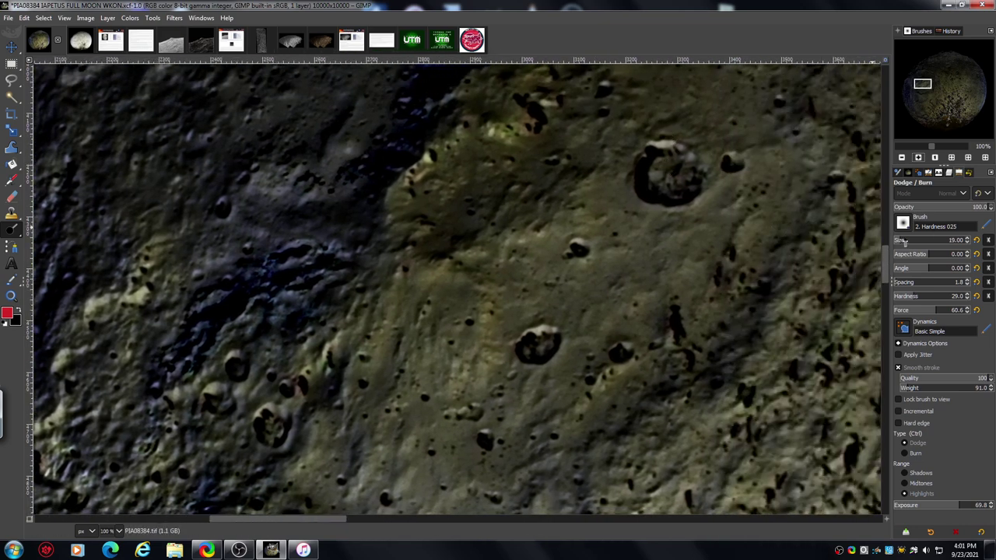
Set the dodge brush size to 50 and brighten the crater on the yellowish plain.
left_click(903, 242)
mouse_move(663, 158)
left_mouse_down()
mouse_move(692, 186)
mouse_move(668, 158)
mouse_move(654, 173)
mouse_move(674, 193)
mouse_move(690, 185)
mouse_move(669, 157)
mouse_move(687, 180)
mouse_move(653, 187)
left_mouse_up()
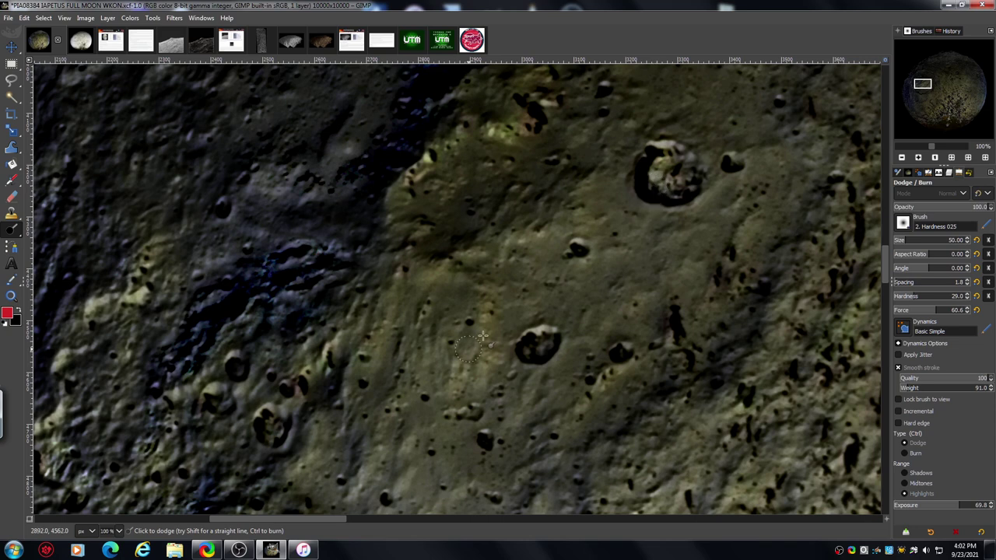
left_click(902, 158)
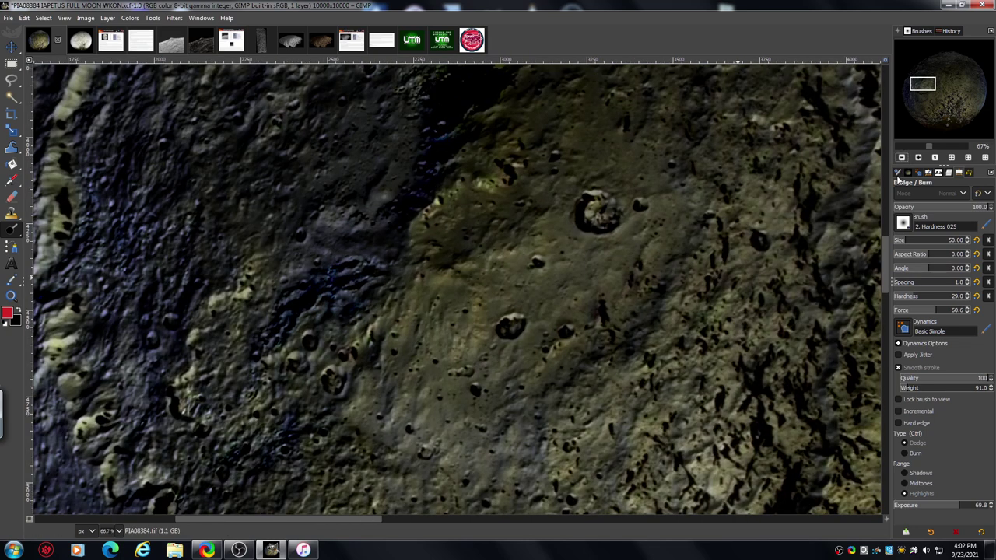
Pan to the bluish ridge terrain's left side at 100% zoom.
left_click_drag(888, 265, 887, 247)
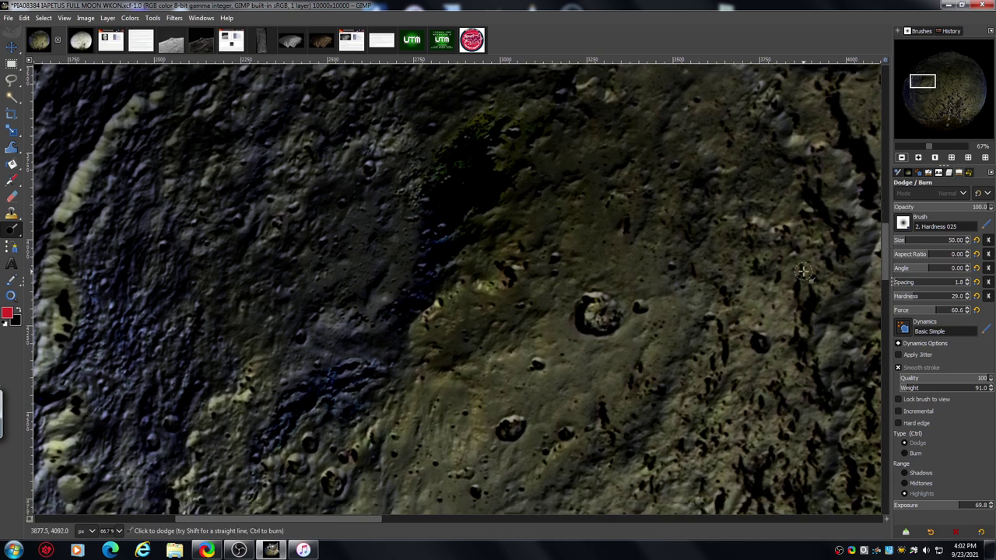
left_click_drag(411, 518, 367, 519)
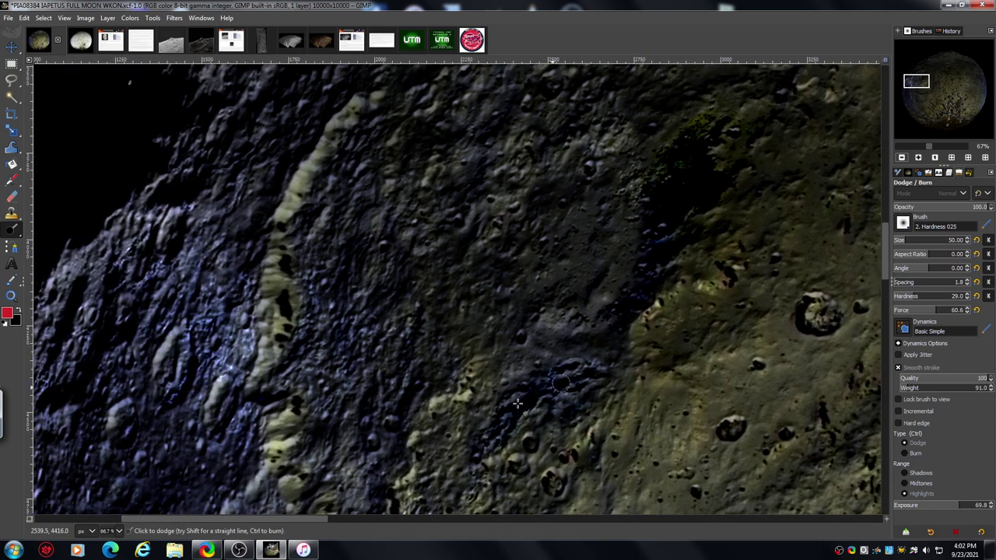
left_click_drag(886, 246, 887, 260)
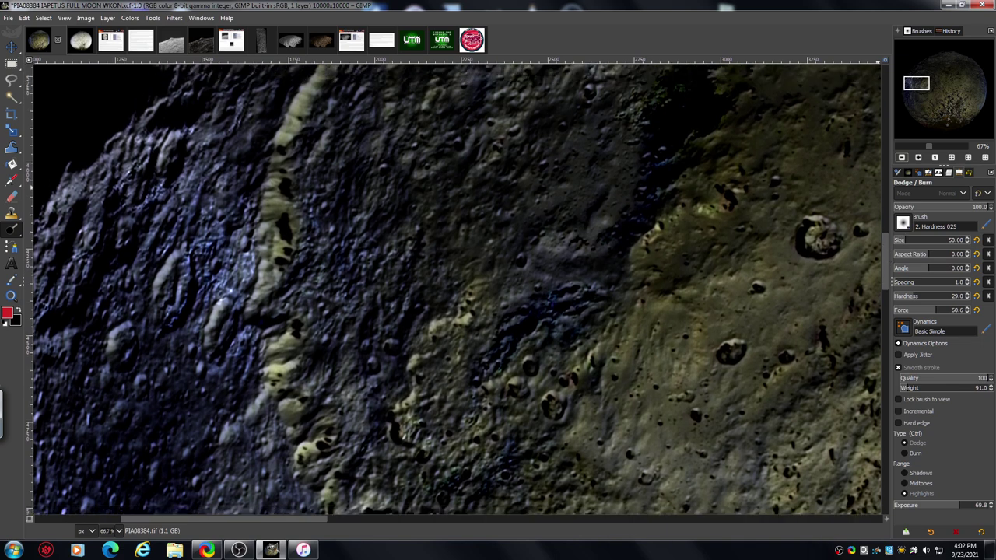
left_click(917, 158)
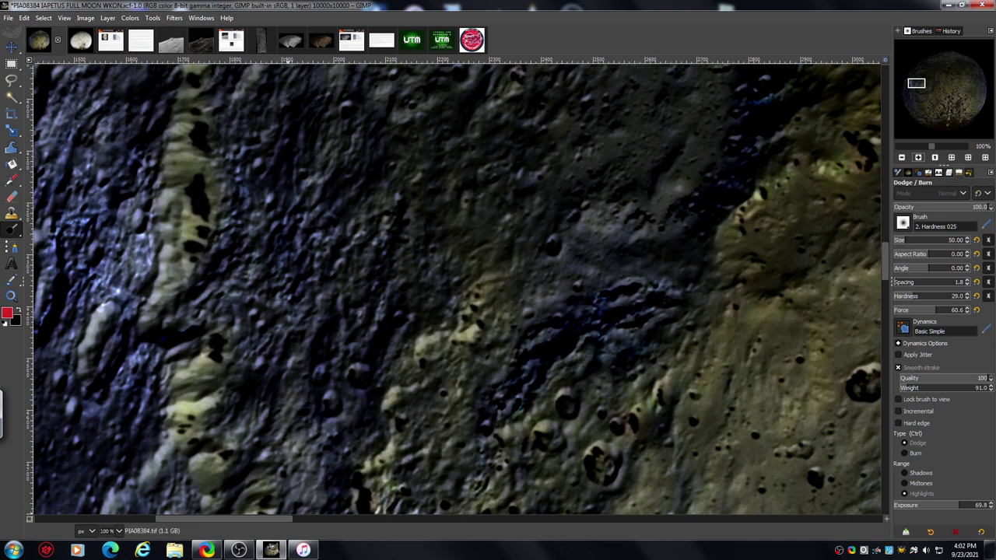
left_click_drag(279, 519, 275, 520)
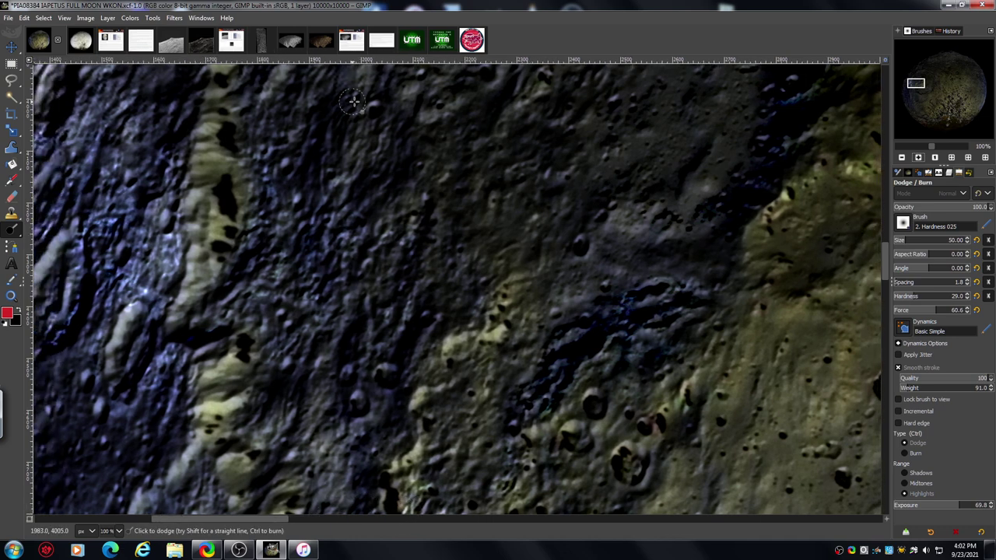
Zoom to 150% on the bluish ridge and reduce the dodge brush size to 22.
left_click(917, 157)
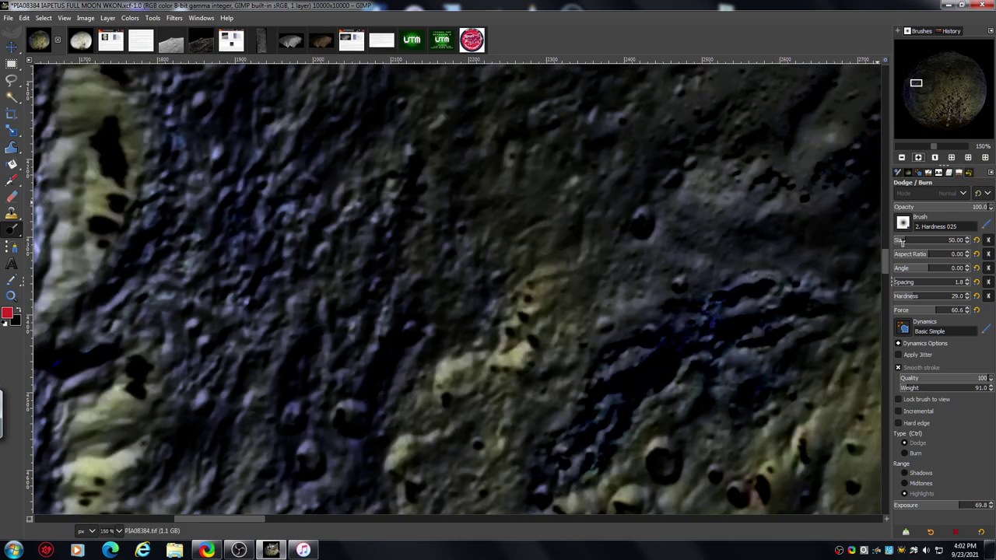
scroll(899, 242, "up", 5)
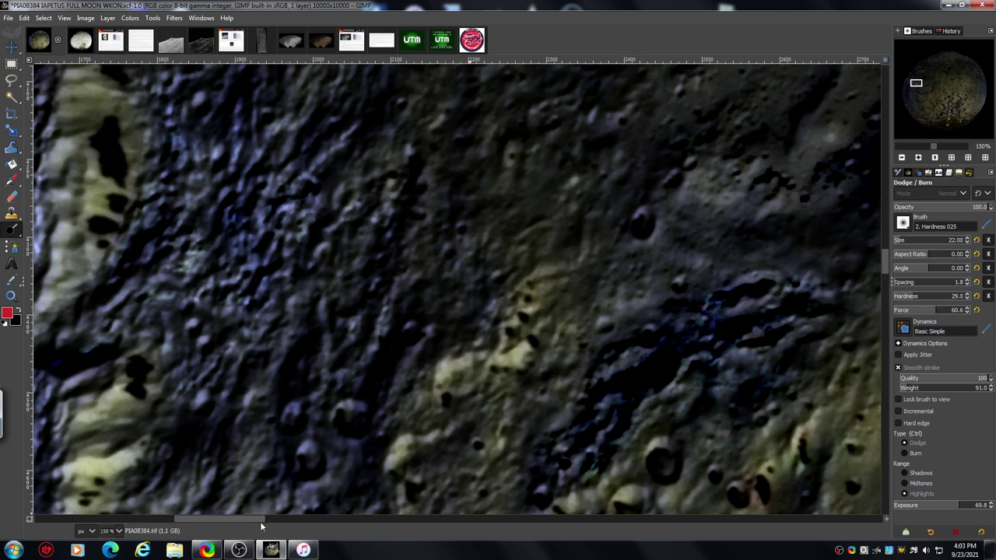
Dodge the crater rims and slope along the moon's left edge, then zoom out to 67%.
scroll(255, 519, "left", 5)
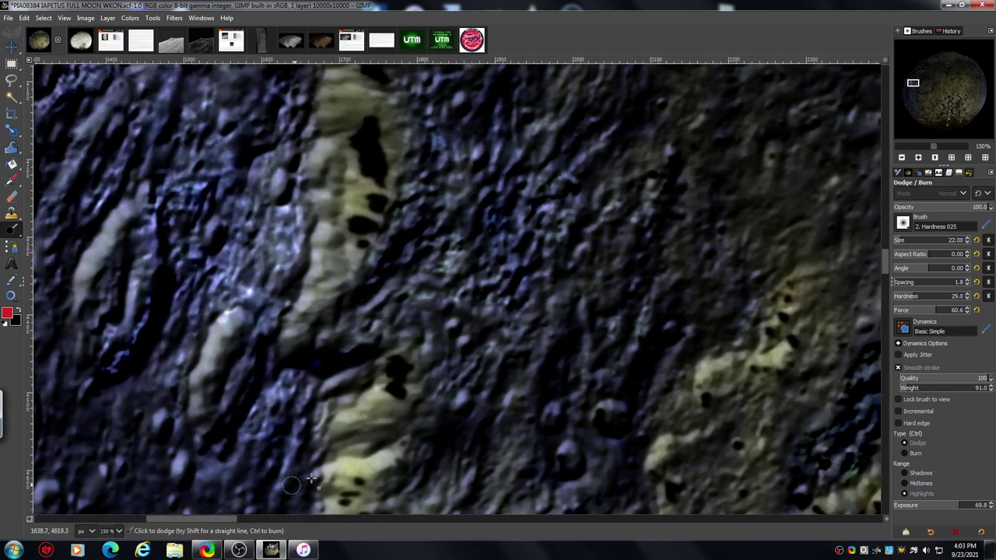
left_click_drag(208, 520, 177, 528)
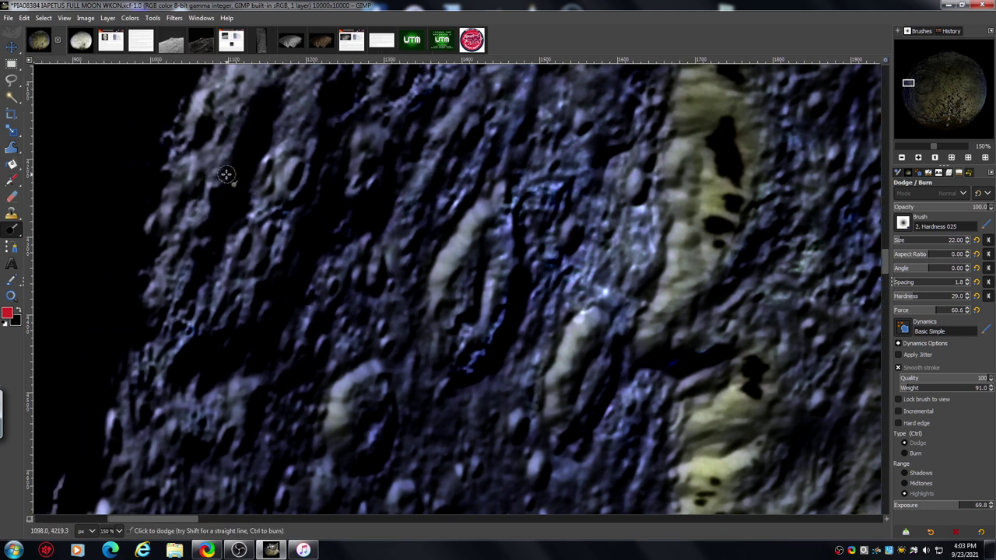
mouse_move(229, 170)
left_mouse_down()
mouse_move(159, 312)
mouse_move(194, 243)
mouse_move(164, 317)
mouse_move(201, 255)
mouse_move(194, 286)
mouse_move(207, 251)
mouse_move(183, 312)
mouse_move(154, 327)
mouse_move(186, 310)
mouse_move(207, 315)
mouse_move(213, 330)
mouse_move(239, 291)
mouse_move(213, 346)
mouse_move(219, 277)
mouse_move(211, 305)
mouse_move(245, 180)
left_mouse_up()
left_click_drag(210, 268, 288, 218)
left_click_drag(315, 155, 263, 196)
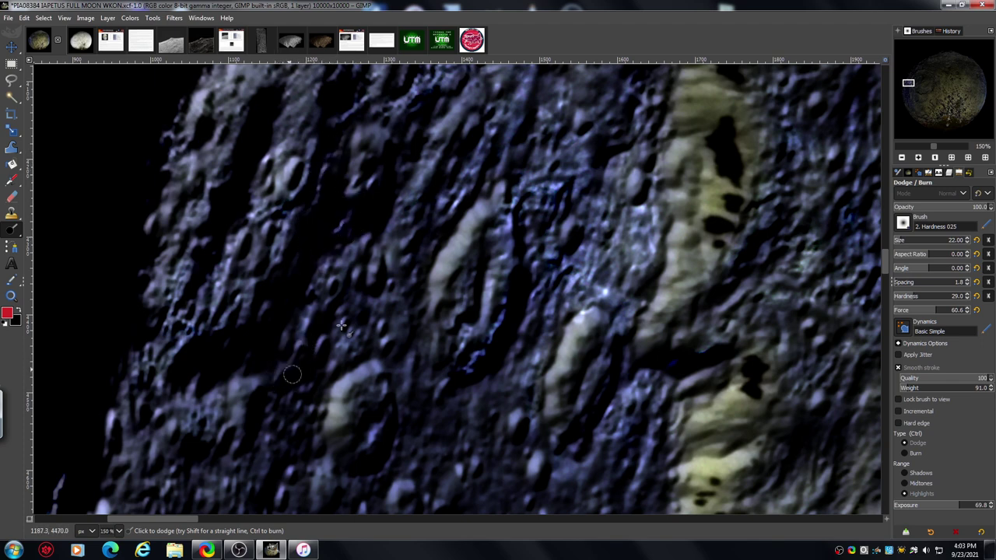
left_click(903, 158)
left_click(902, 158)
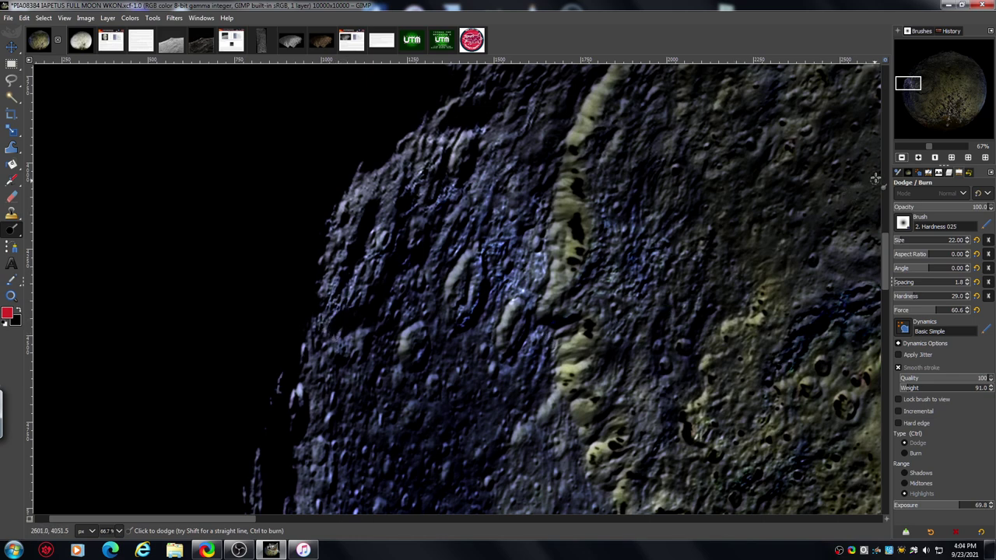
Set the view to 100% and pan to the round crater above the bright ridge band.
scroll(882, 257, "down", 2)
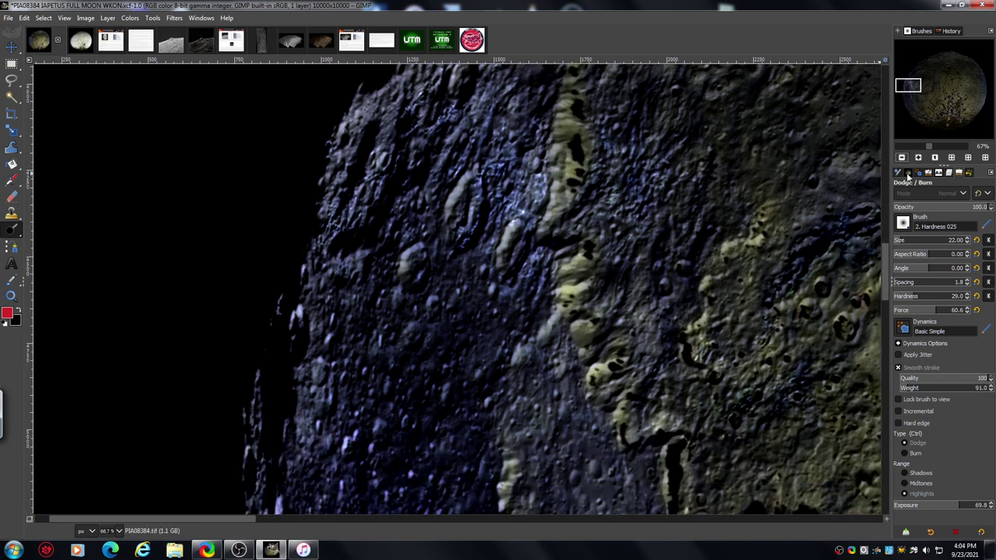
left_click(918, 157)
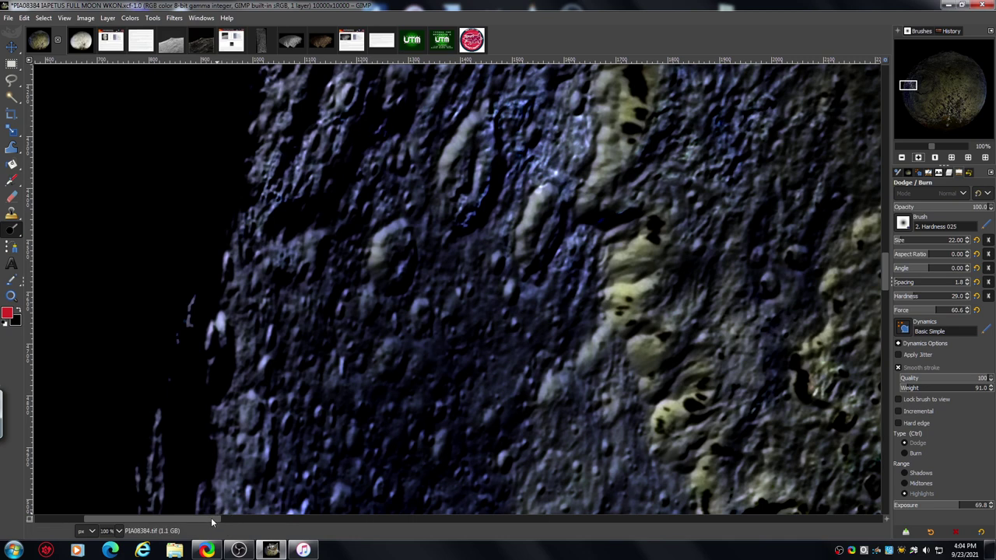
scroll(210, 517, "left", 5)
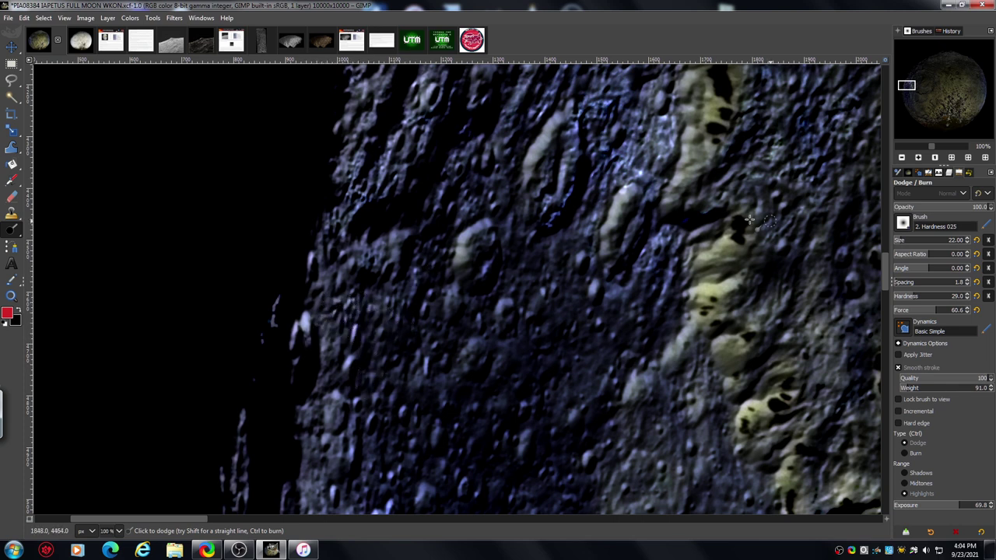
mouse_move(887, 258)
left_mouse_down()
mouse_move(883, 267)
mouse_move(889, 222)
left_mouse_up()
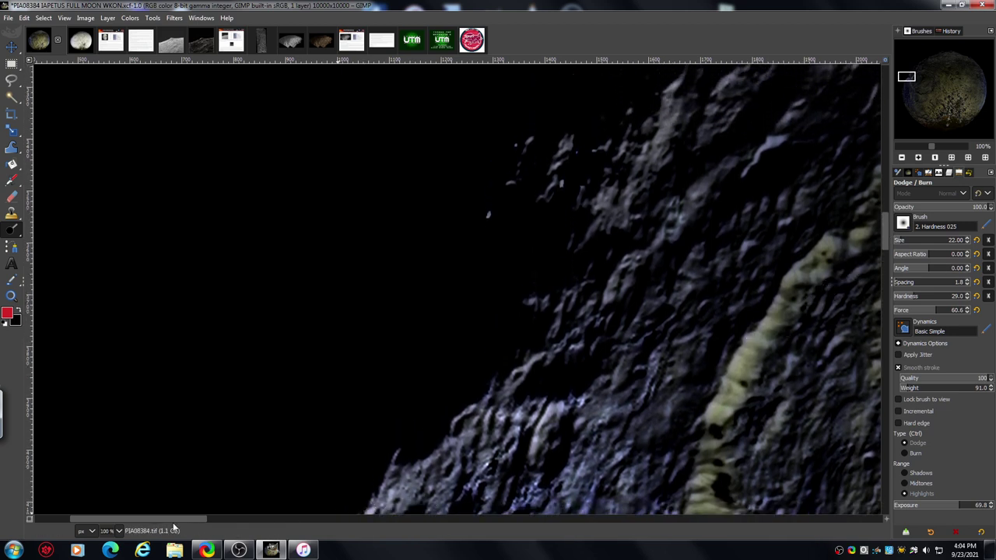
left_click_drag(182, 522, 231, 530)
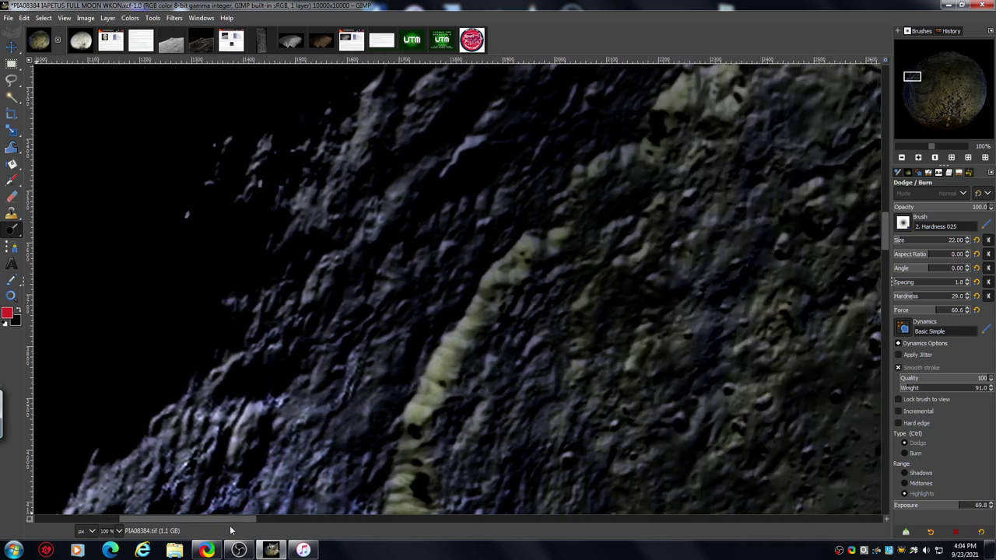
left_click_drag(888, 235, 887, 206)
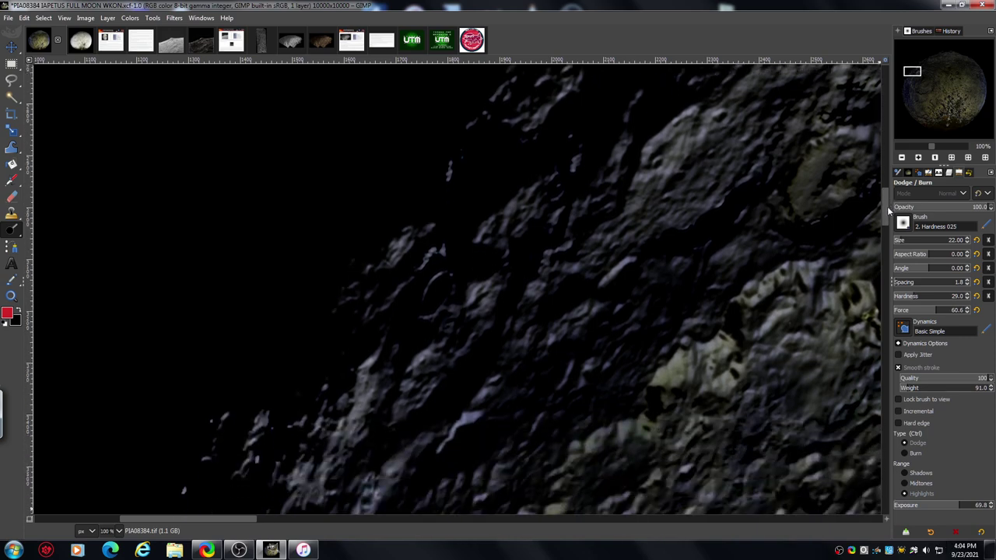
left_click_drag(230, 518, 282, 520)
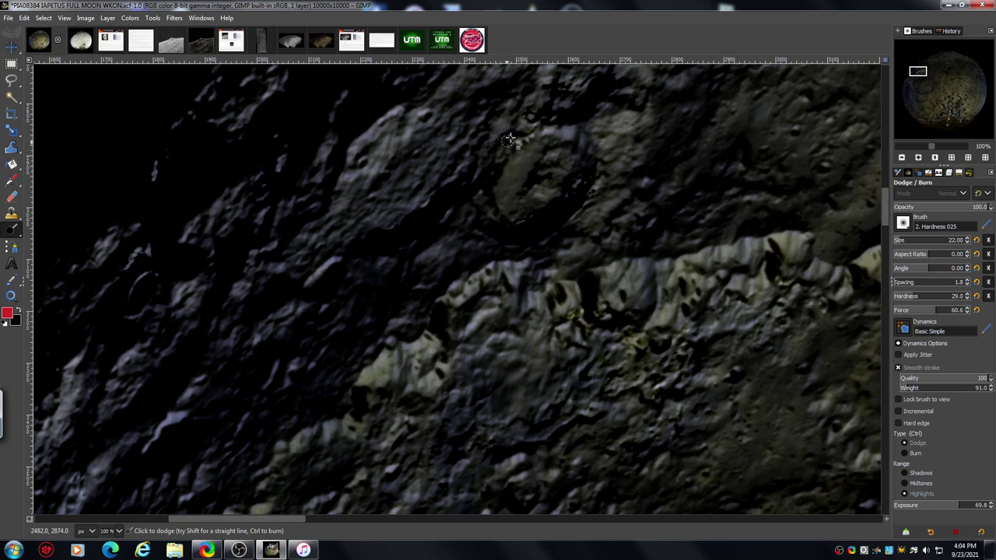
Dodge the crater rim and the dark strip just below it, up and to the right.
left_click_drag(508, 142, 494, 208)
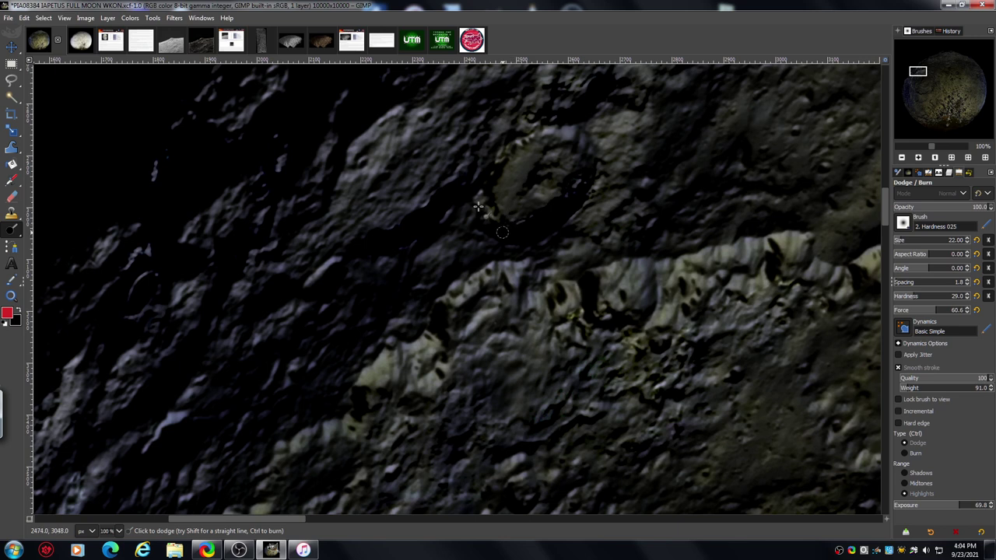
mouse_move(478, 206)
left_mouse_down()
mouse_move(459, 222)
mouse_move(503, 238)
mouse_move(485, 226)
mouse_move(490, 240)
mouse_move(519, 241)
mouse_move(486, 238)
mouse_move(496, 249)
mouse_move(536, 241)
mouse_move(532, 251)
mouse_move(506, 250)
mouse_move(542, 247)
mouse_move(533, 275)
mouse_move(551, 240)
mouse_move(532, 276)
mouse_move(552, 242)
mouse_move(536, 285)
left_mouse_up()
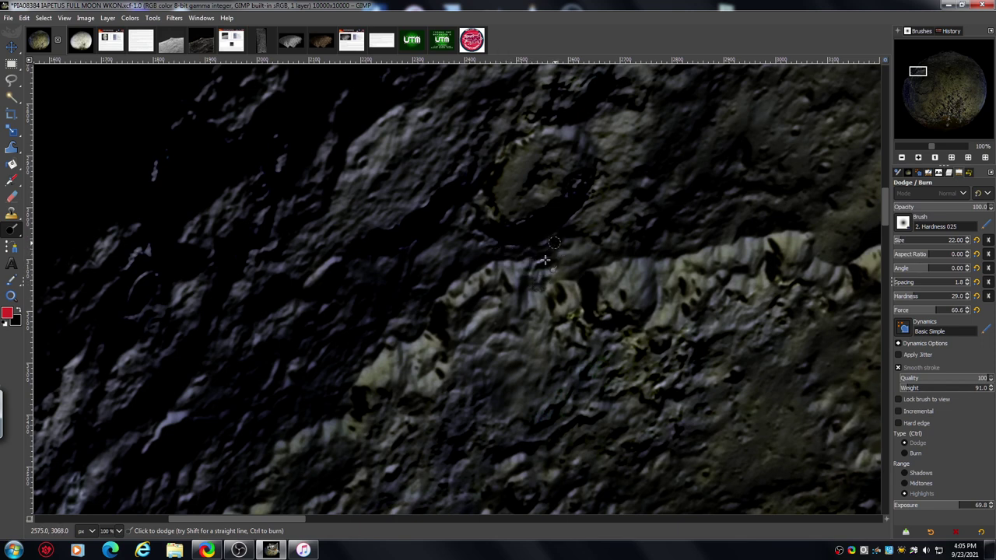
mouse_move(554, 243)
left_mouse_down()
mouse_move(556, 223)
mouse_move(568, 225)
left_mouse_up()
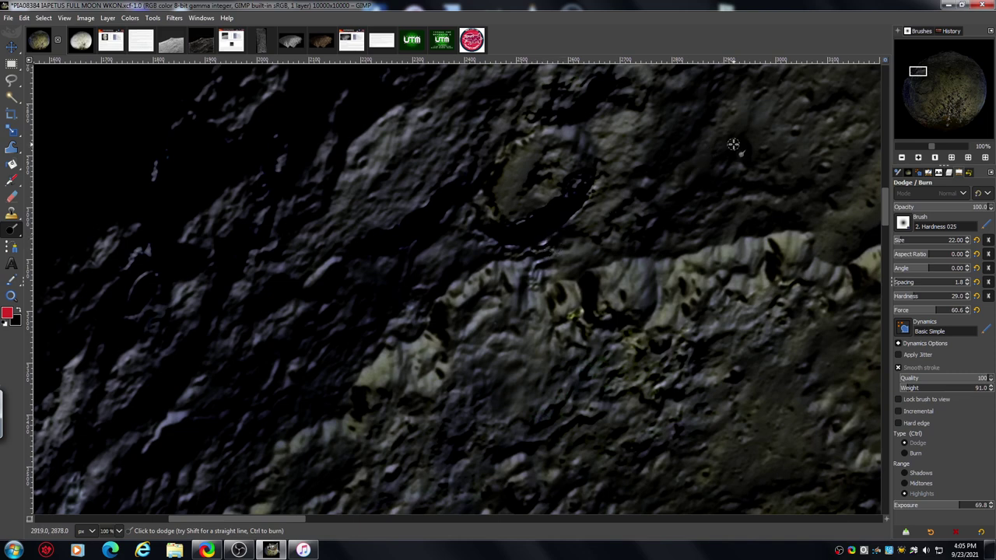
Dodge patches along the crater rim at 200% zoom, then return the view to 100%.
left_click(918, 156)
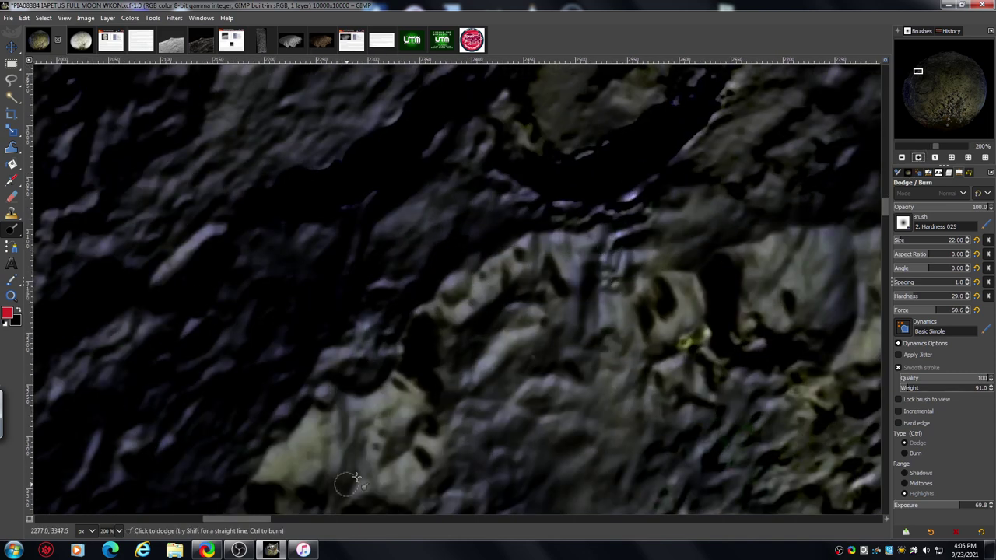
left_click_drag(258, 518, 269, 519)
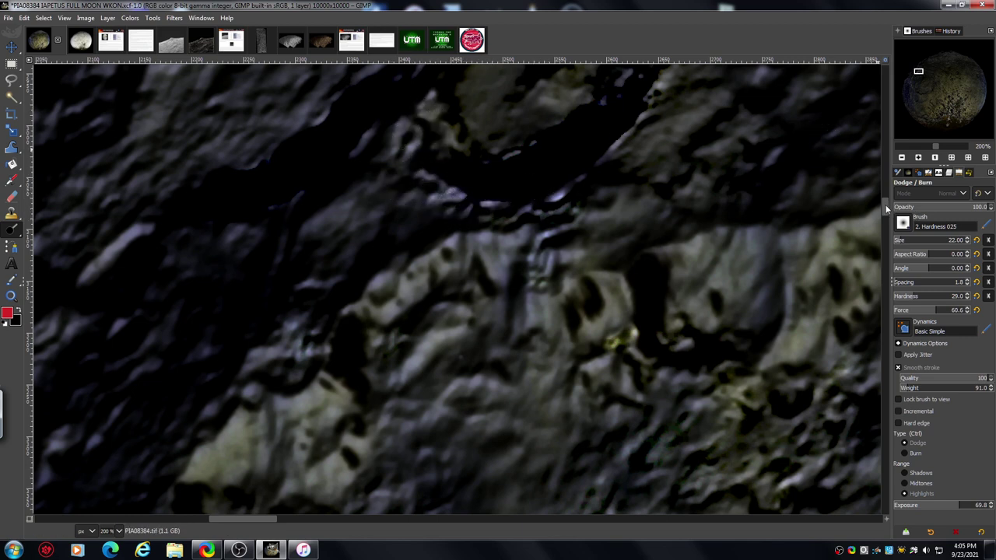
left_click_drag(885, 205, 886, 200)
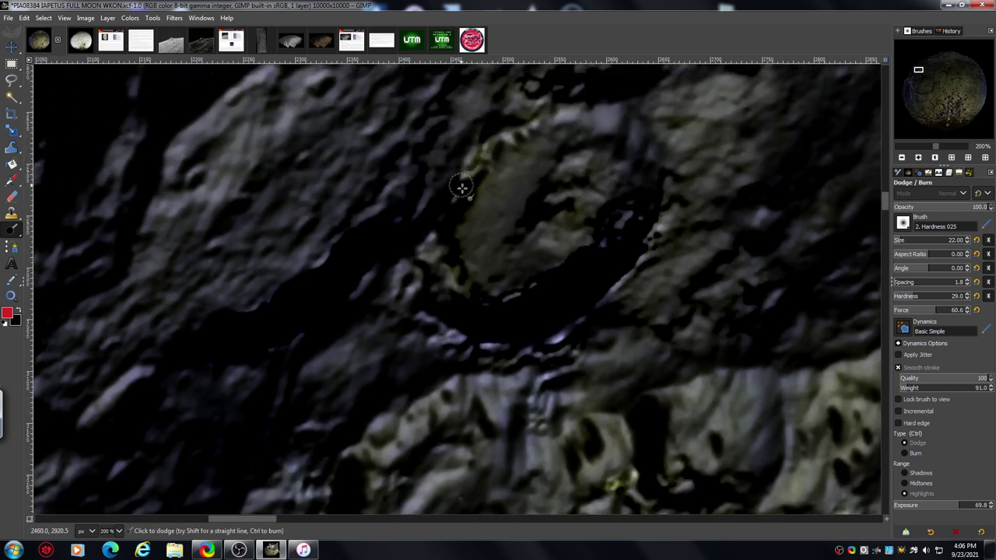
mouse_move(437, 185)
left_mouse_down()
mouse_move(434, 155)
mouse_move(450, 139)
mouse_move(432, 202)
mouse_move(452, 143)
mouse_move(448, 204)
mouse_move(462, 143)
mouse_move(444, 211)
mouse_move(461, 143)
mouse_move(440, 205)
mouse_move(475, 140)
mouse_move(500, 135)
mouse_move(529, 100)
mouse_move(509, 107)
mouse_move(520, 94)
mouse_move(467, 128)
mouse_move(371, 219)
mouse_move(421, 119)
mouse_move(371, 165)
mouse_move(369, 172)
mouse_move(438, 87)
mouse_move(413, 89)
mouse_move(375, 130)
mouse_move(428, 85)
mouse_move(418, 143)
left_mouse_up()
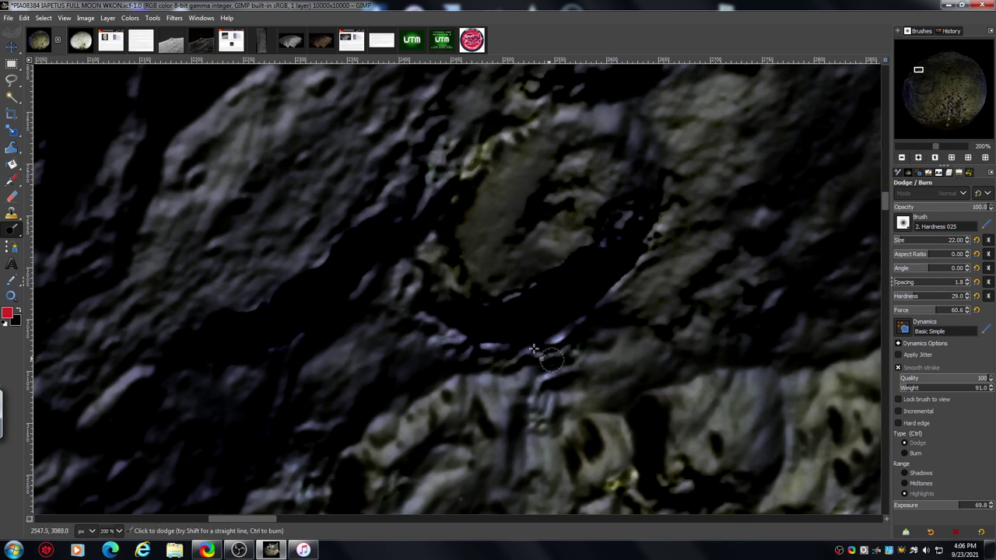
left_click(901, 158)
left_click(901, 158)
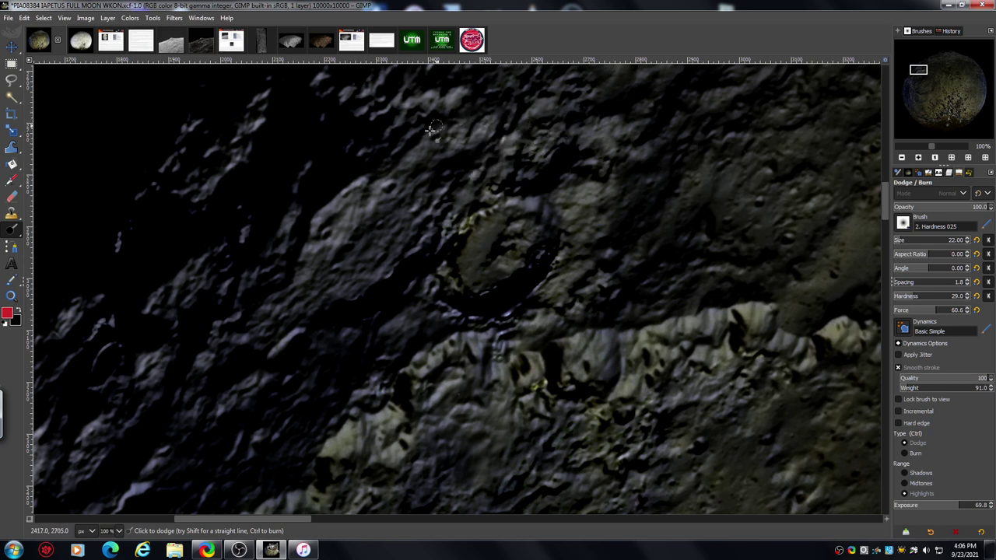
Dodge a faint streak down the crater rim, then pan at 67% toward the upper limb.
left_click_drag(483, 111, 487, 142)
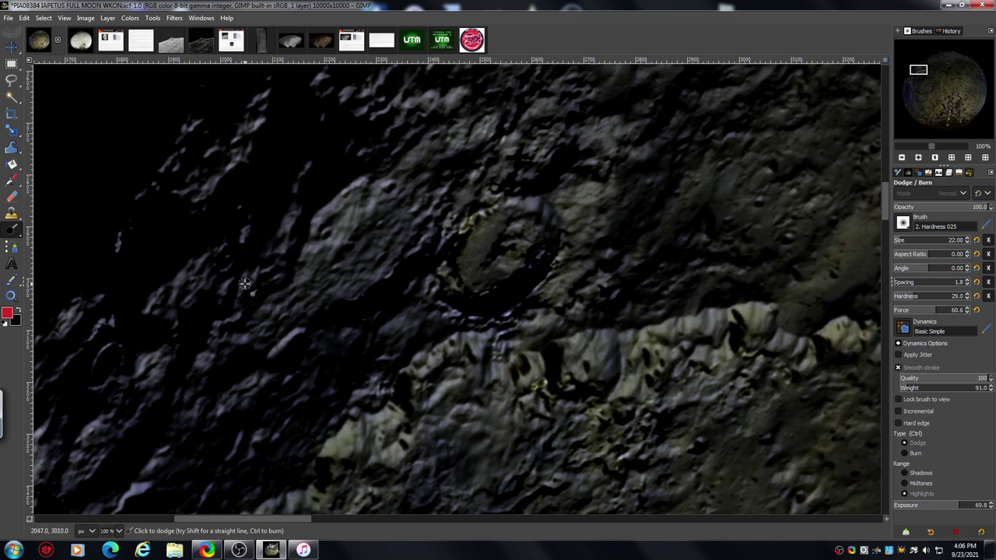
left_click(901, 158)
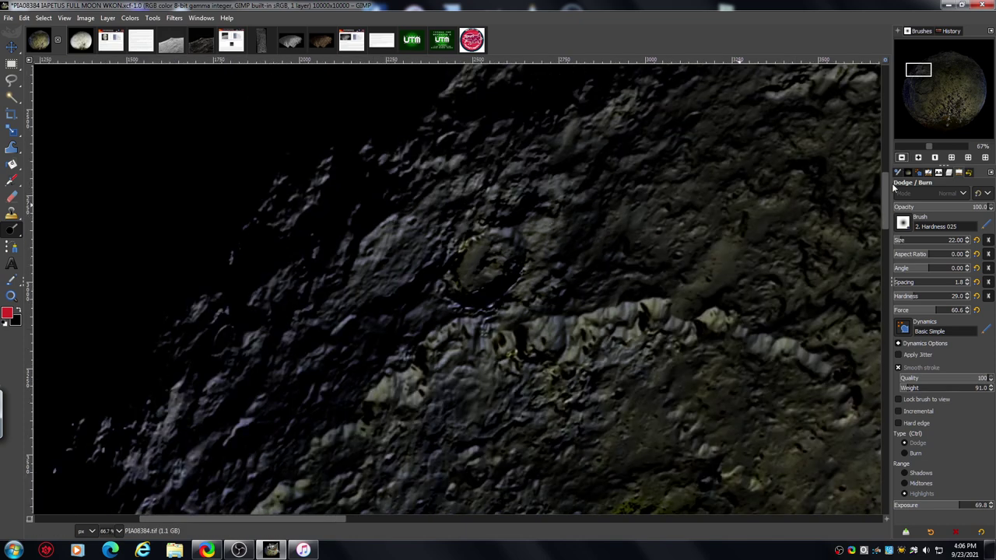
left_click_drag(883, 198, 885, 171)
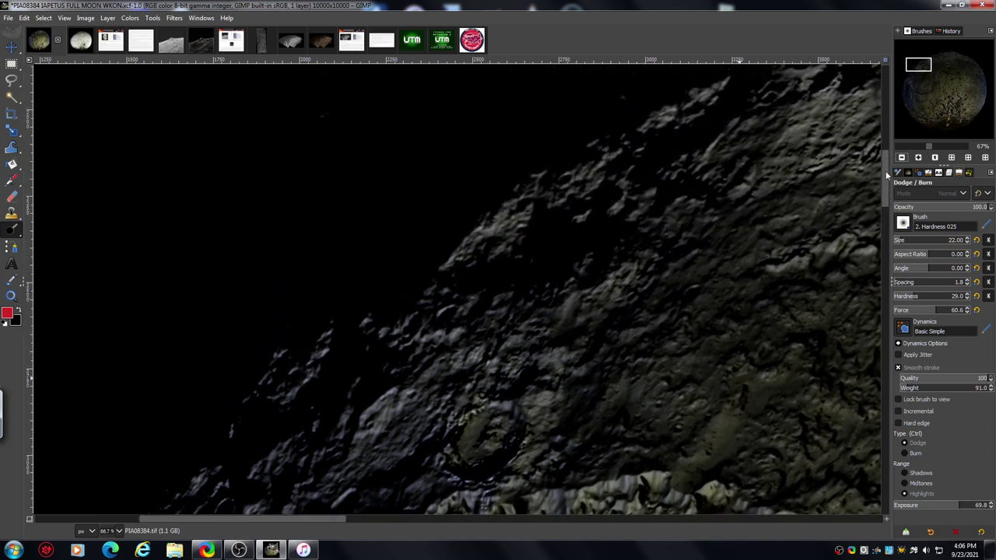
left_click_drag(324, 516, 408, 521)
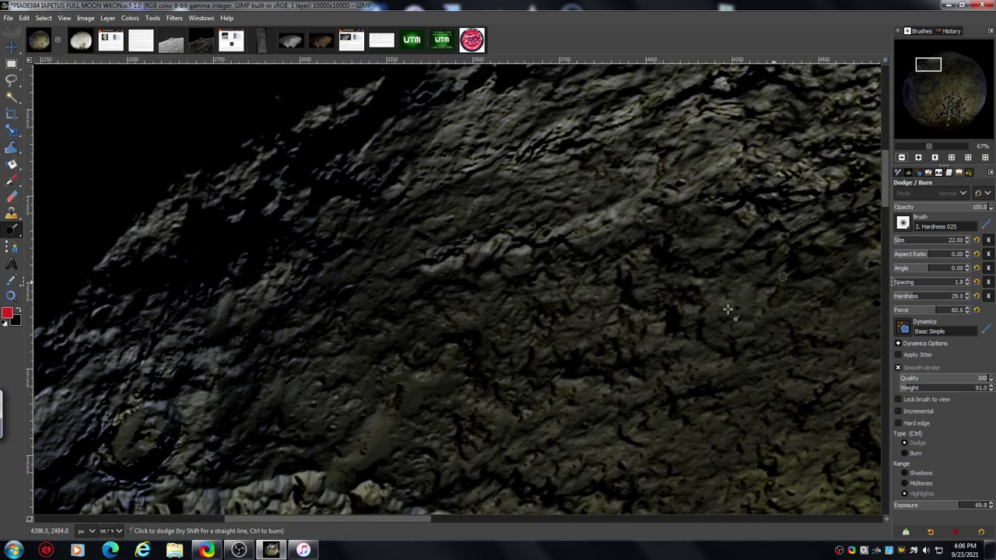
mouse_move(886, 181)
left_mouse_down()
mouse_move(883, 159)
mouse_move(876, 169)
left_mouse_up()
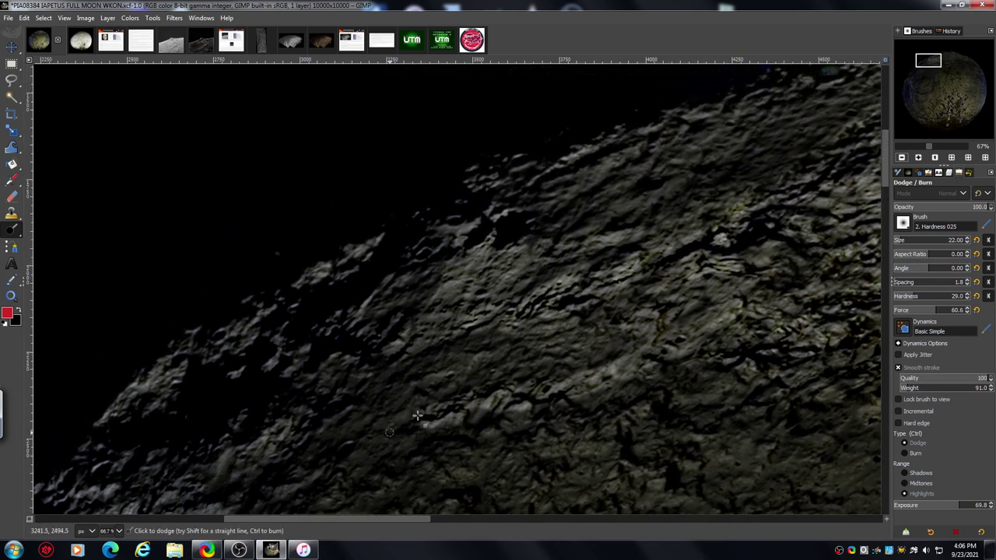
left_click_drag(317, 519, 367, 525)
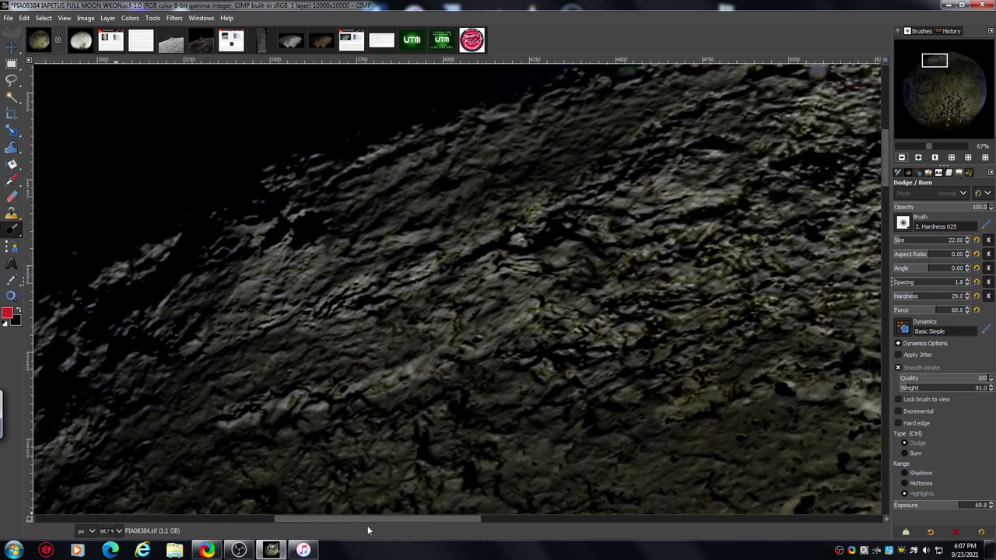
left_click_drag(885, 173, 885, 166)
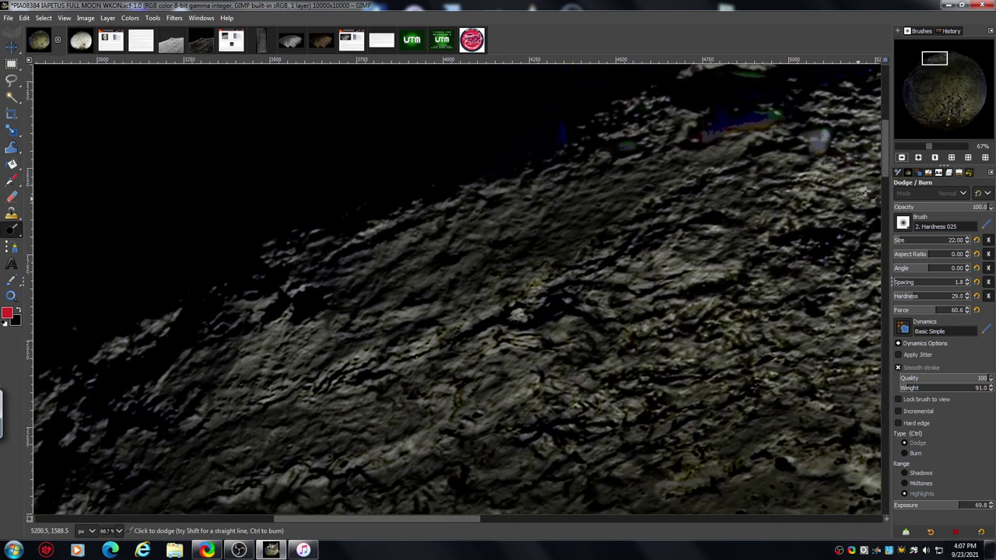
left_click_drag(408, 518, 463, 529)
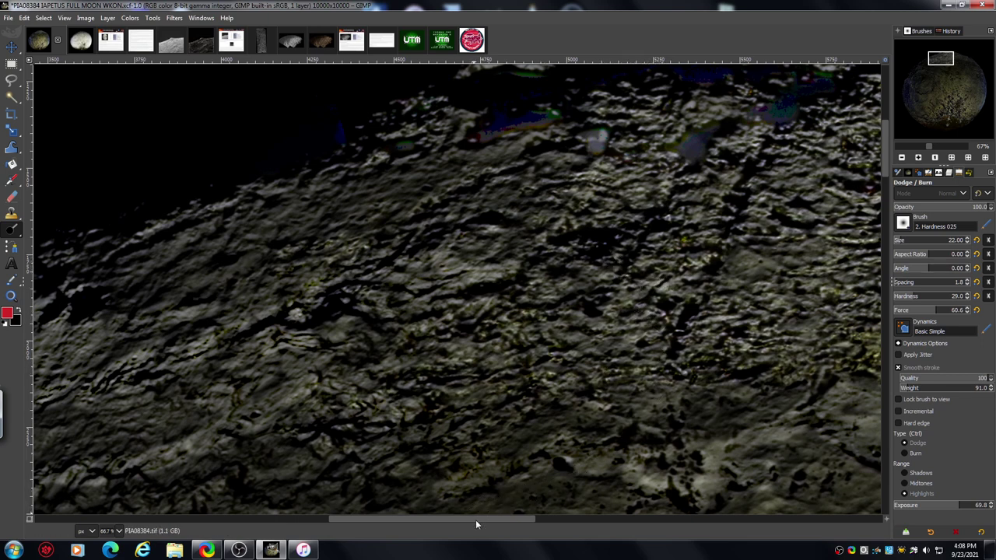
Apply Brightness-Contrast with Contrast 20 and Brightness left at 0.
left_click_drag(476, 519, 509, 517)
left_click(129, 17)
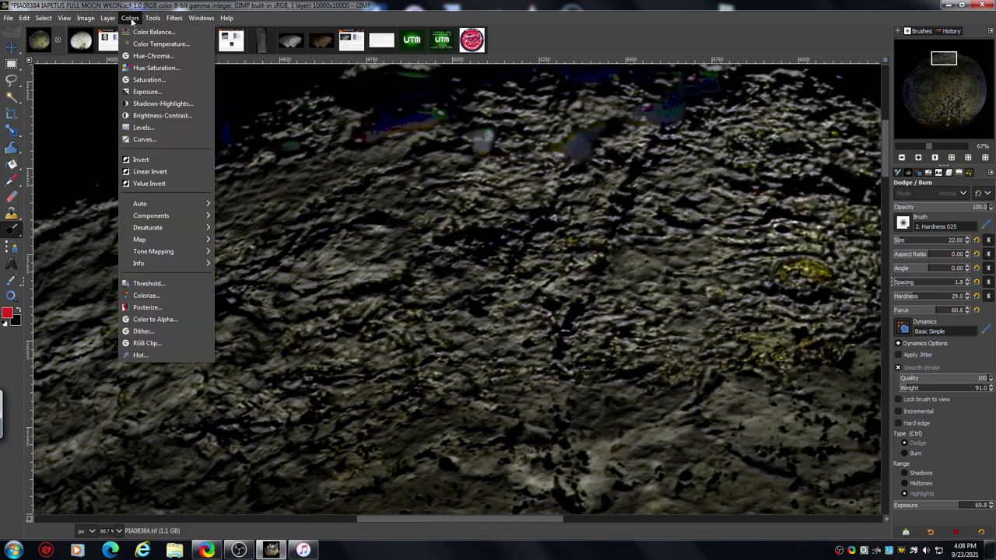
left_click(182, 117)
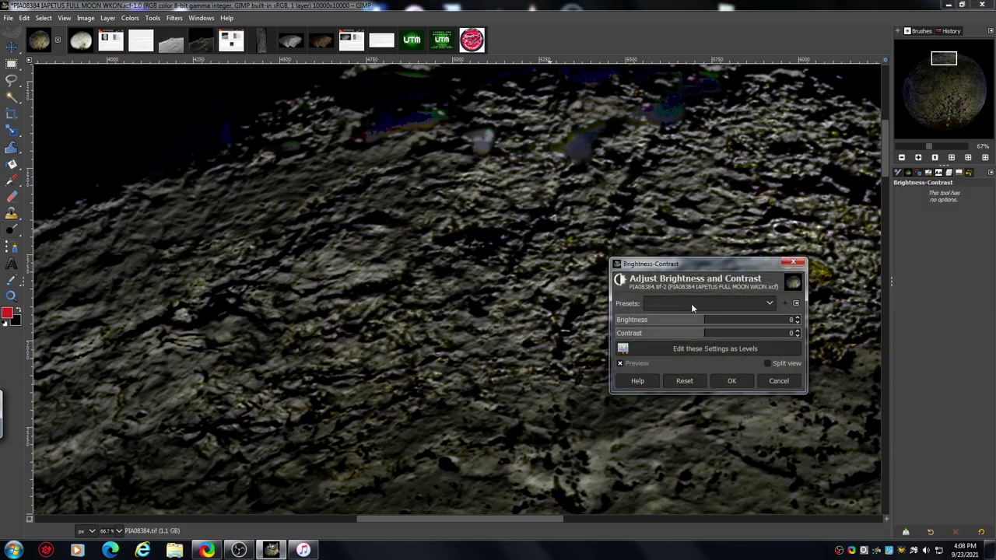
left_click_drag(701, 266, 706, 305)
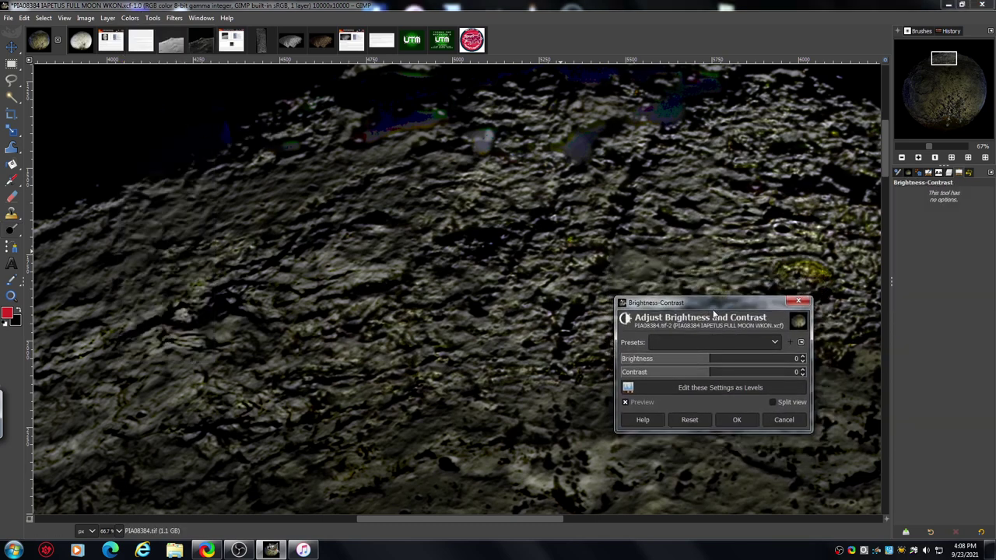
left_click(716, 373)
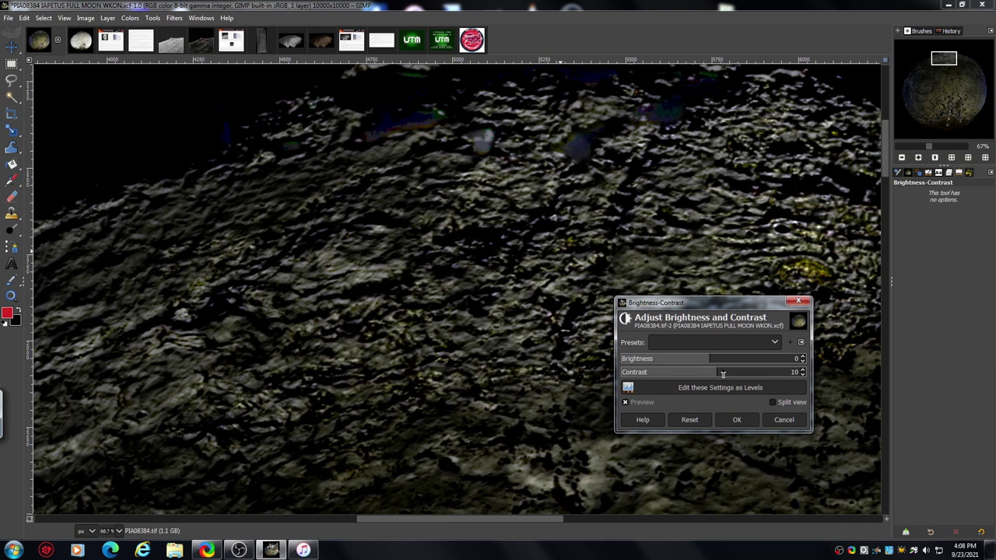
left_click(723, 373)
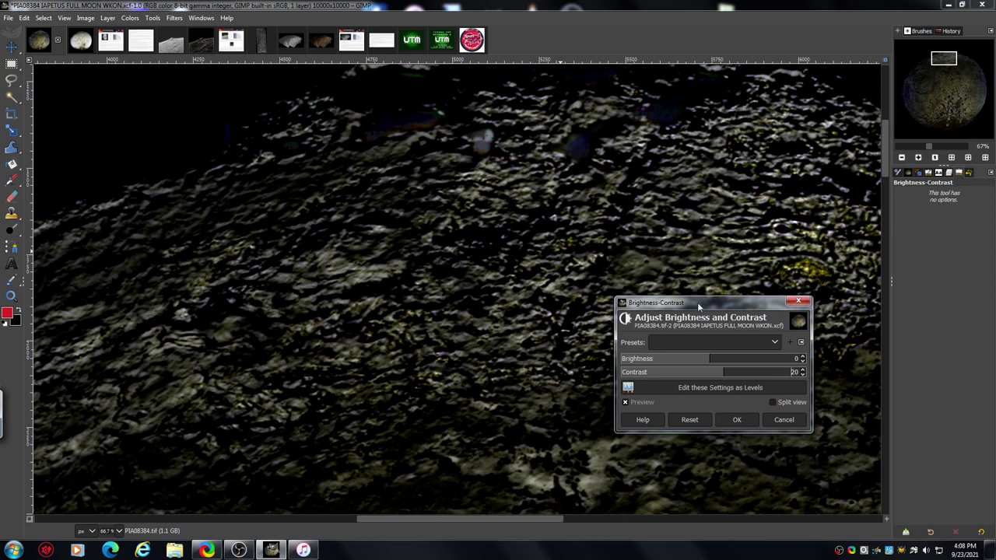
left_click_drag(697, 301, 696, 309)
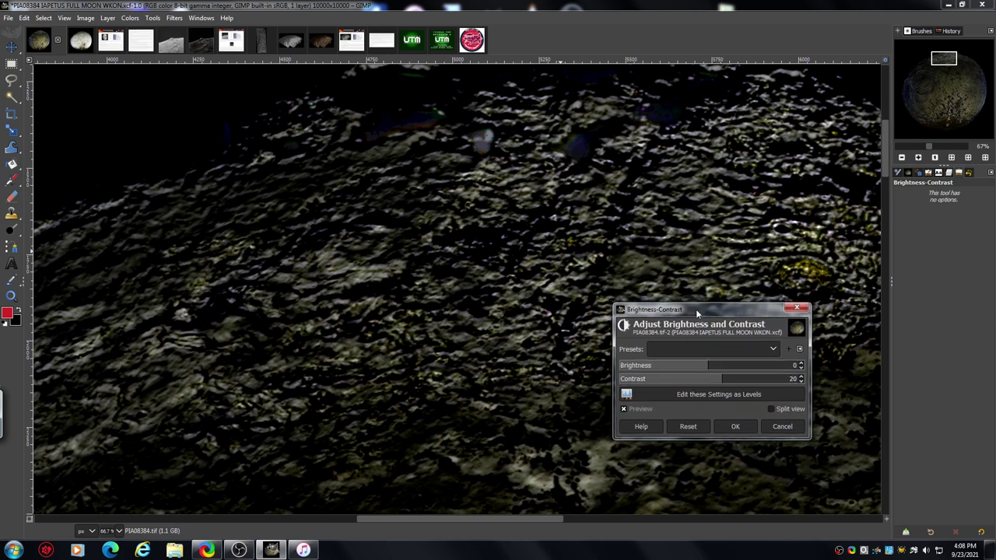
left_click(750, 431)
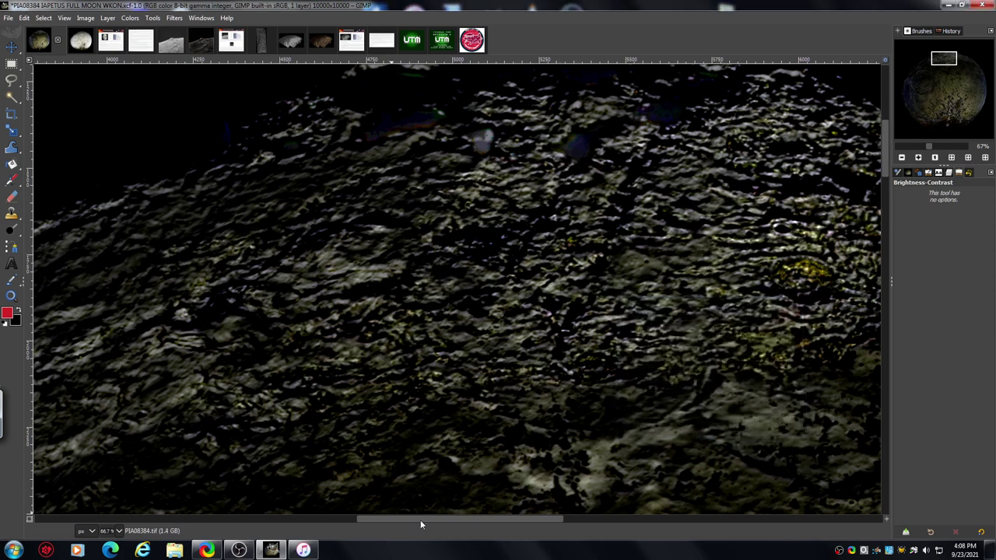
Undo the Brightness-Contrast adjustment from the Edit menu.
left_click_drag(420, 521, 493, 522)
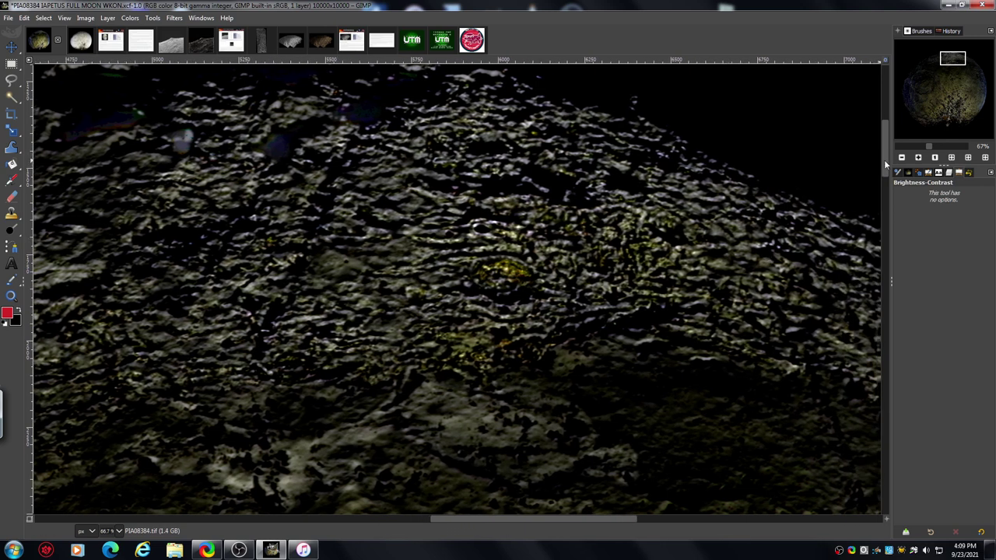
left_click_drag(884, 160, 883, 148)
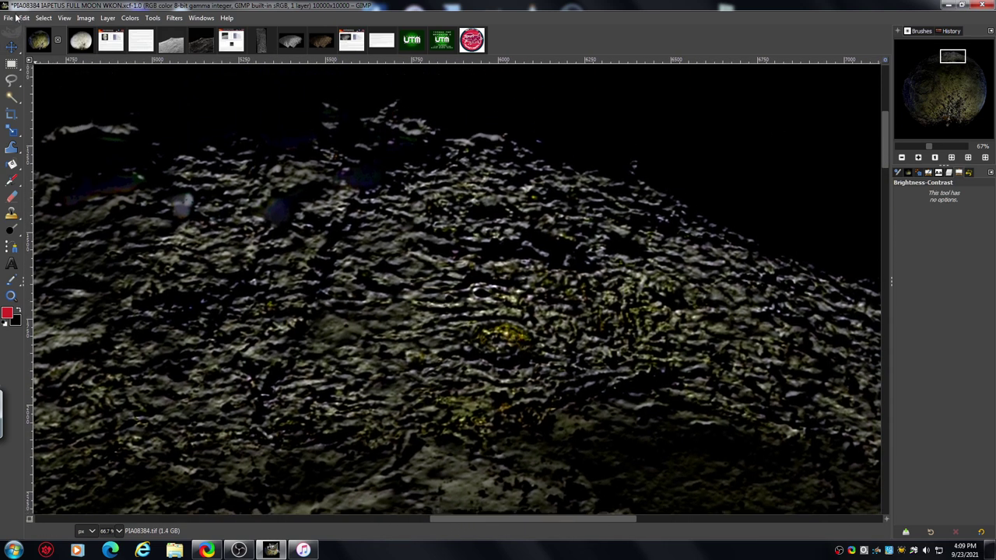
left_click(22, 18)
left_click(23, 21)
left_click(26, 22)
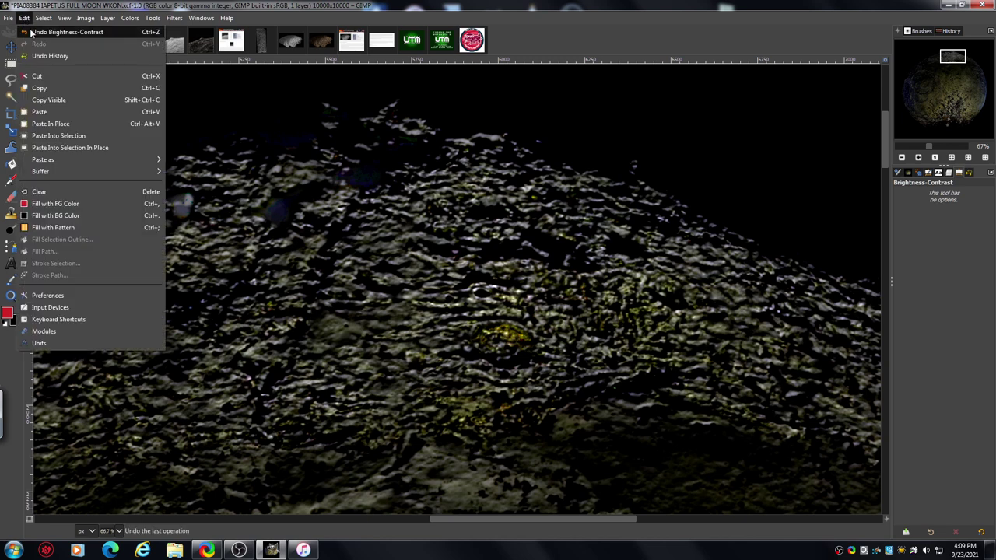
left_click(31, 32)
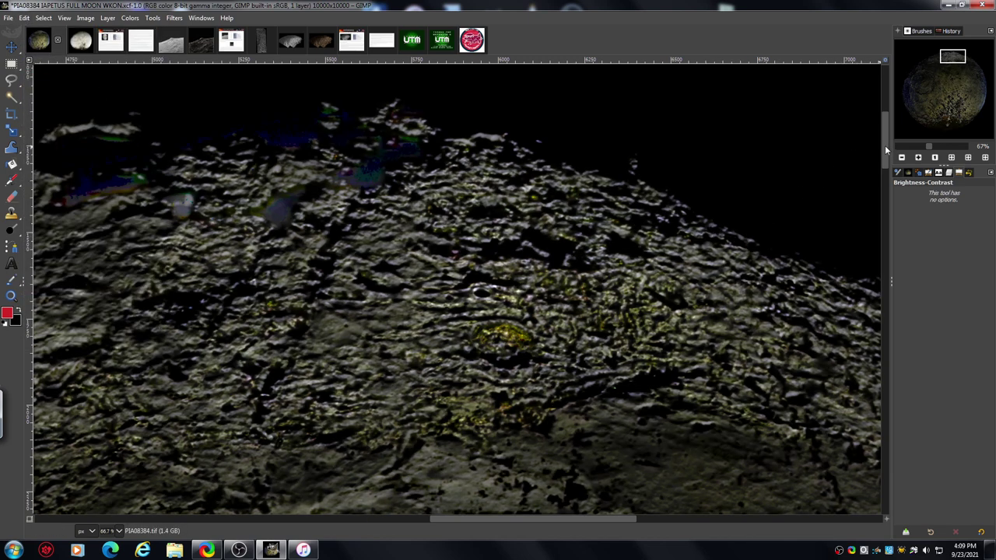
left_click_drag(884, 145, 887, 151)
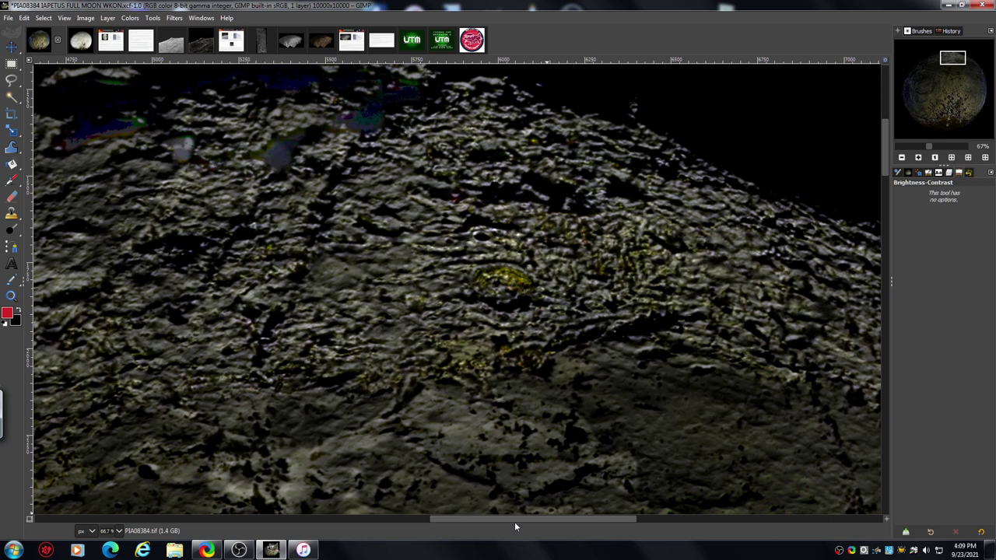
left_click_drag(499, 521, 515, 521)
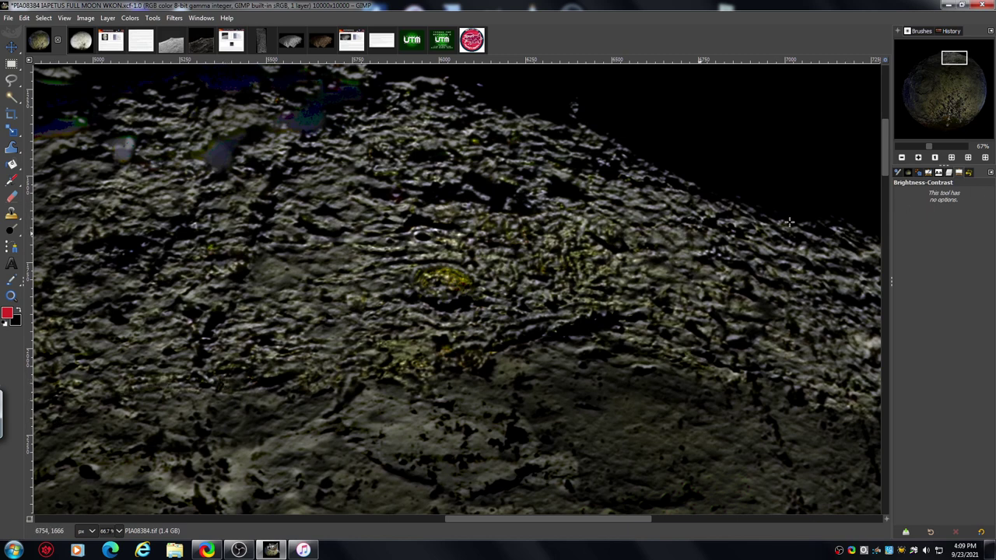
Switch to Dodge/Burn at brush size 61 and dodge a strip of the lower ridge.
left_click(11, 230)
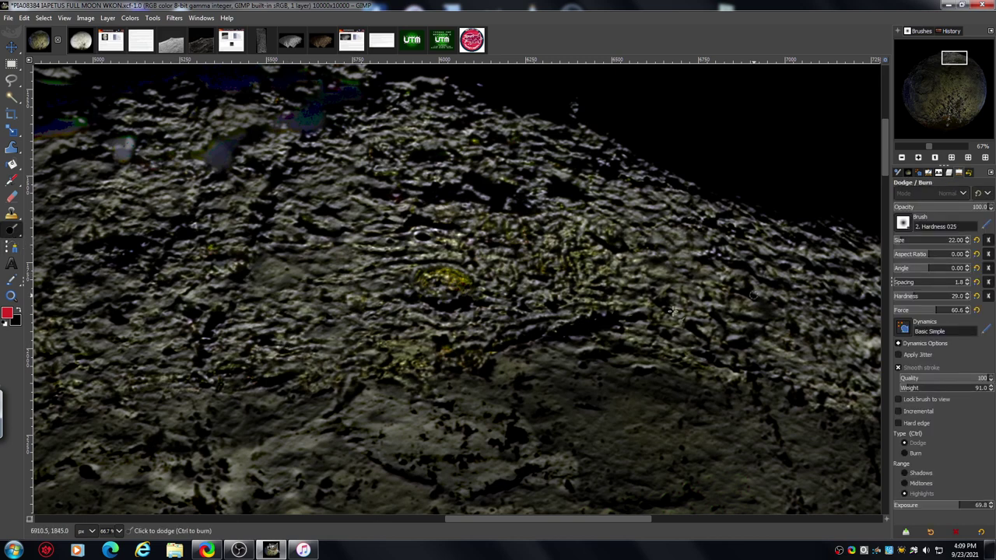
left_click(905, 243)
left_click_drag(357, 379, 331, 408)
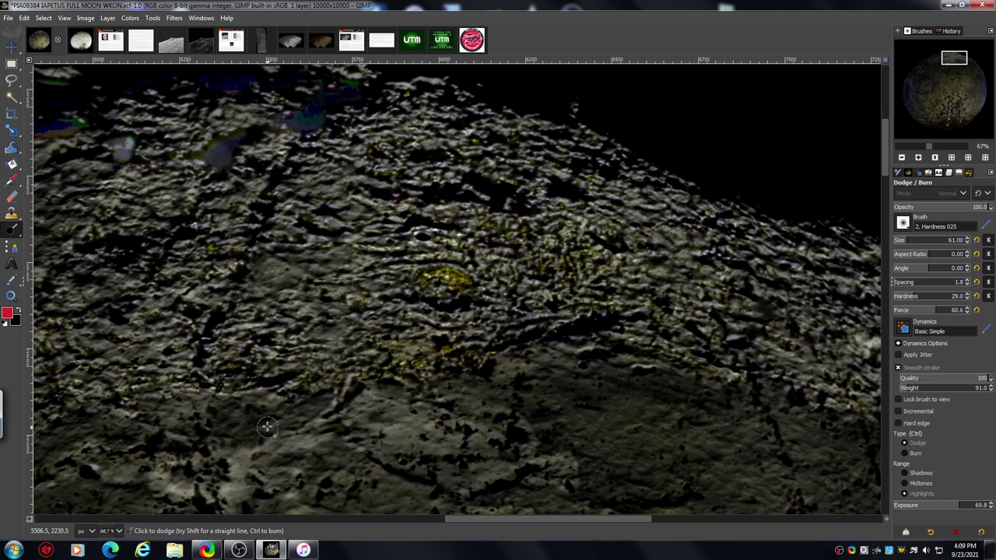
left_click_drag(491, 518, 515, 525)
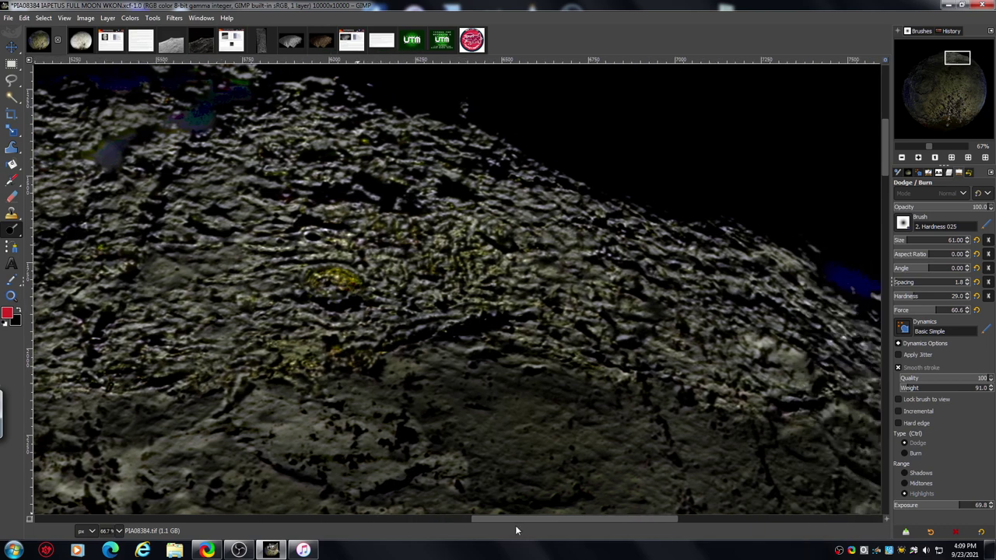
Shrink the Dodge brush to size 22 and brighten a small patch near the ridge top.
left_click(918, 157)
left_click(918, 158)
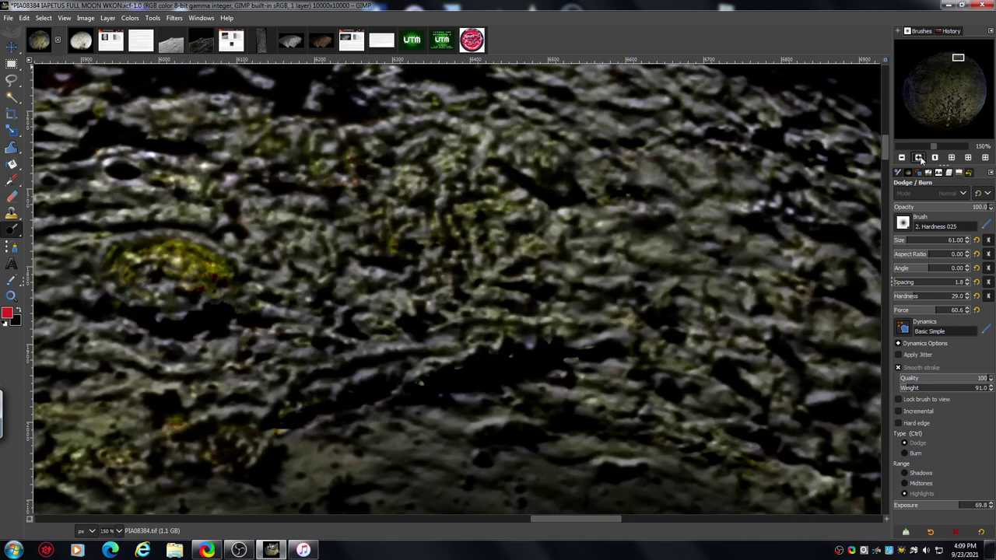
left_click(918, 158)
left_click_drag(885, 150, 886, 159)
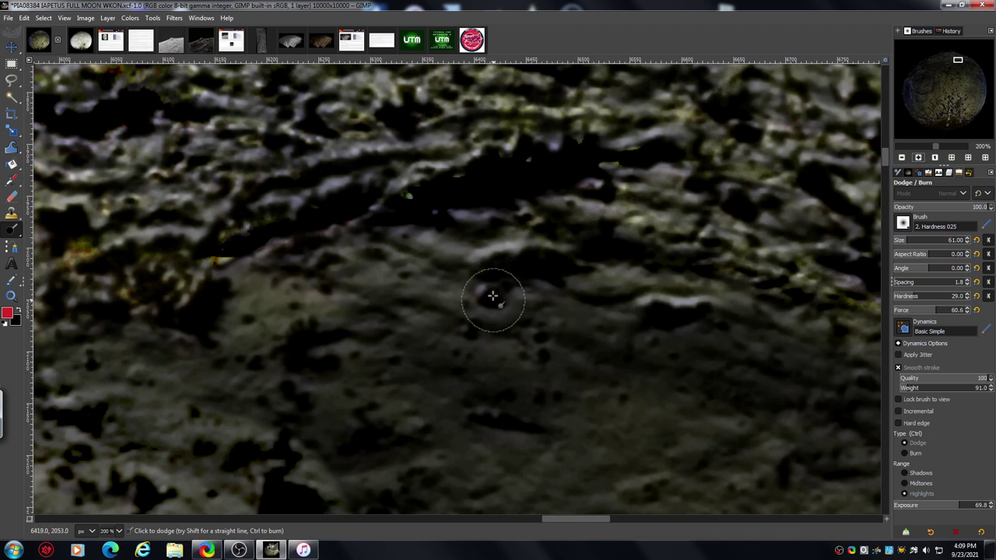
left_click(898, 241)
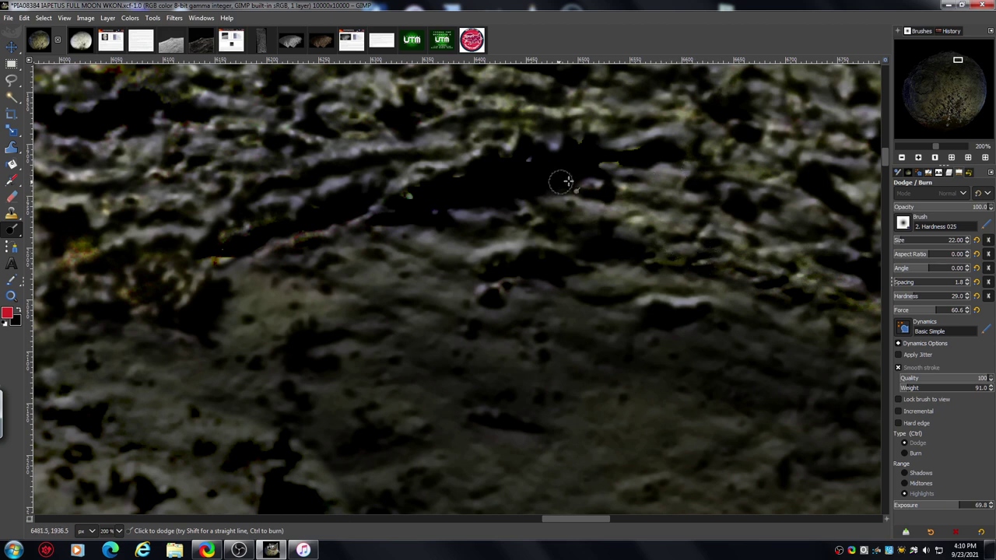
left_click(902, 157)
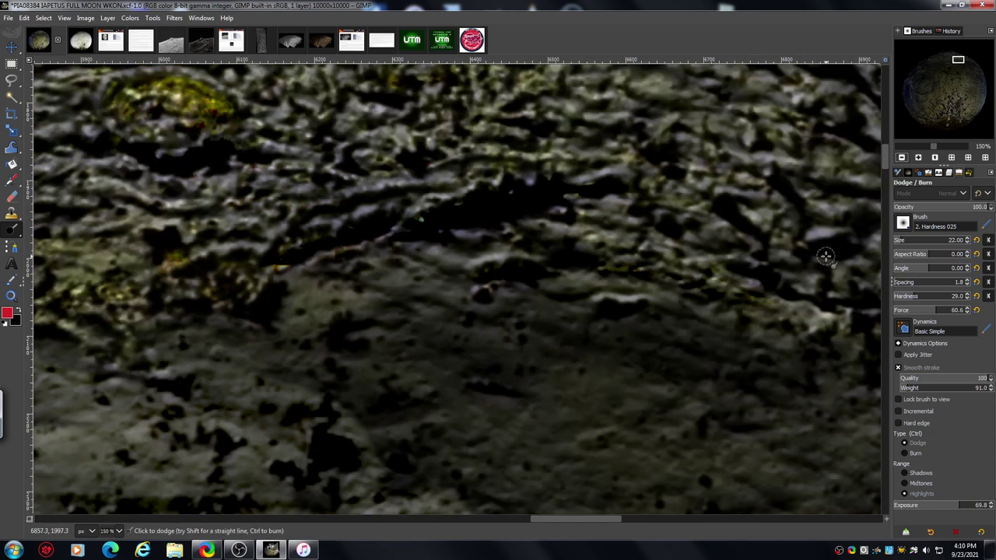
left_click(902, 158)
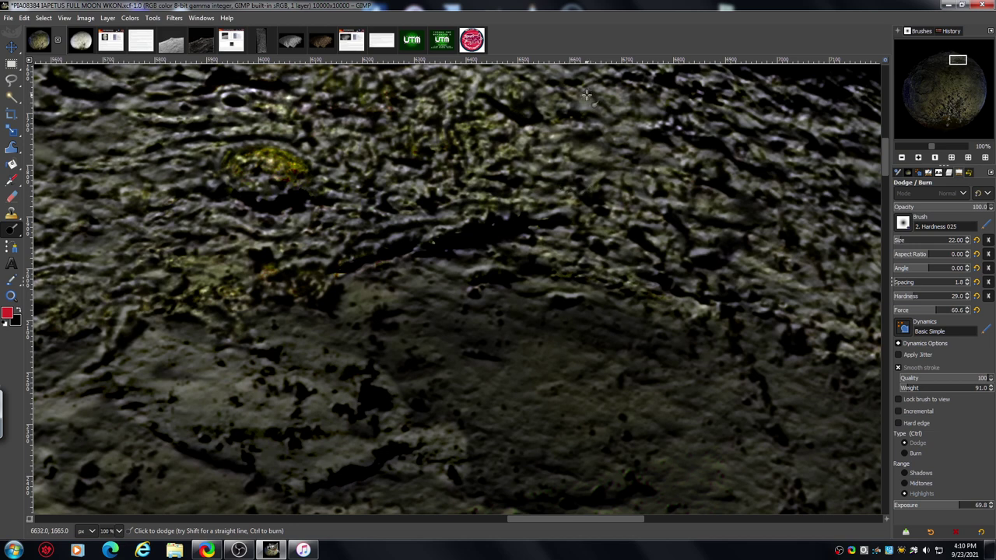
mouse_move(585, 94)
left_mouse_down()
mouse_move(584, 109)
mouse_move(597, 107)
left_mouse_up()
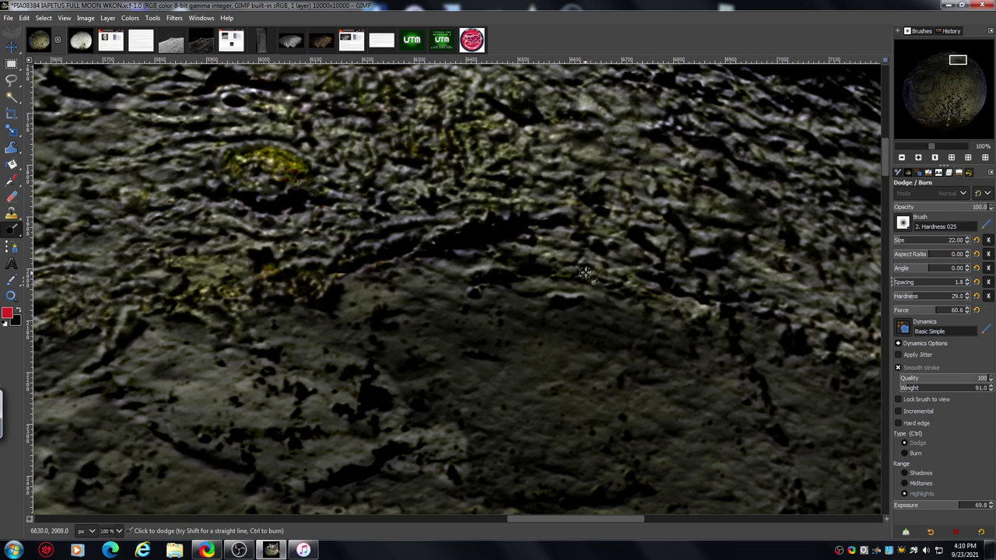
left_click_drag(551, 520, 613, 529)
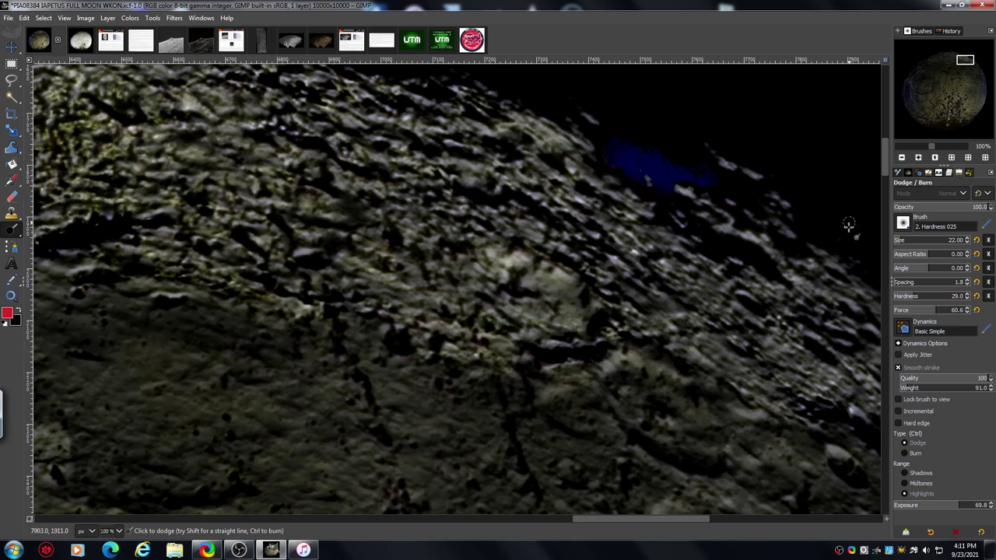
left_click(900, 157)
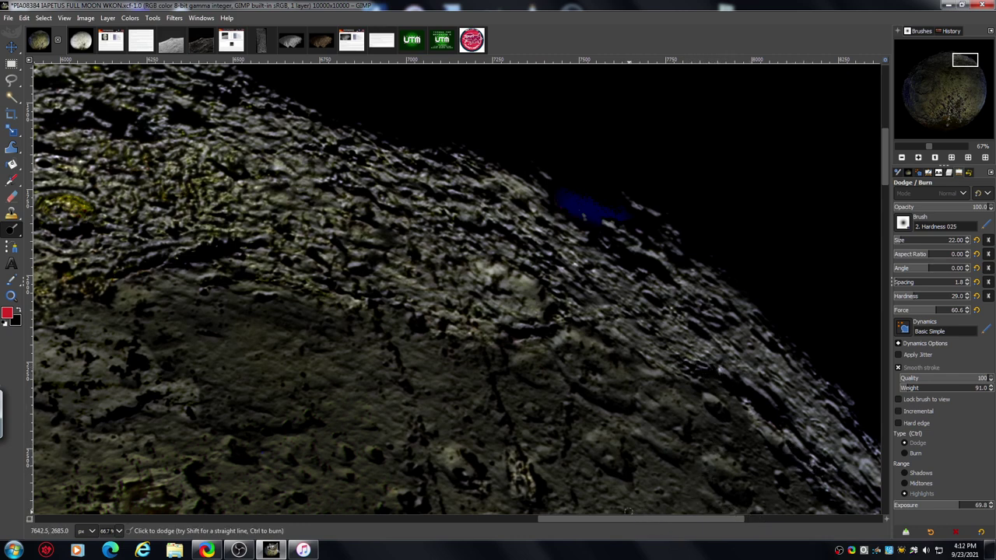
left_click_drag(619, 519, 470, 495)
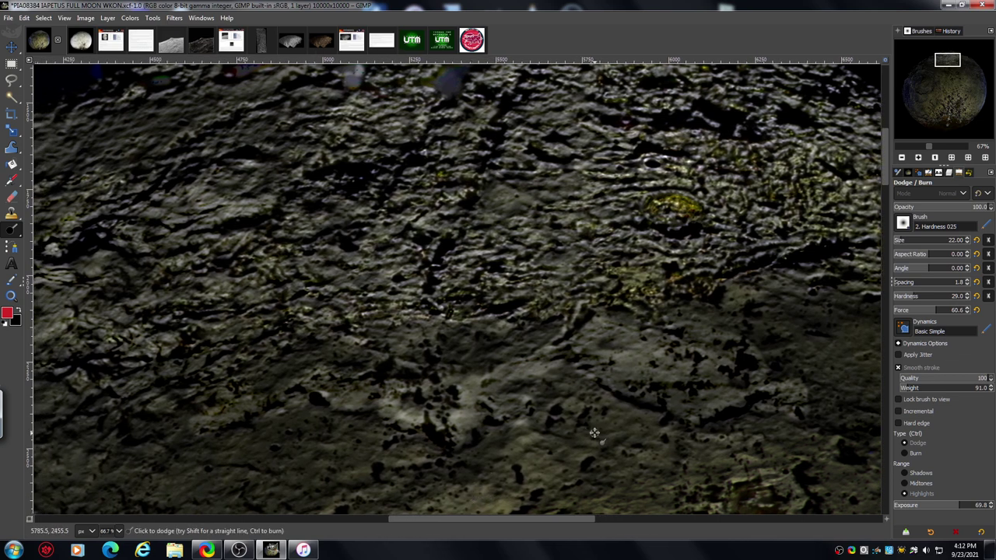
left_click_drag(890, 171, 891, 208)
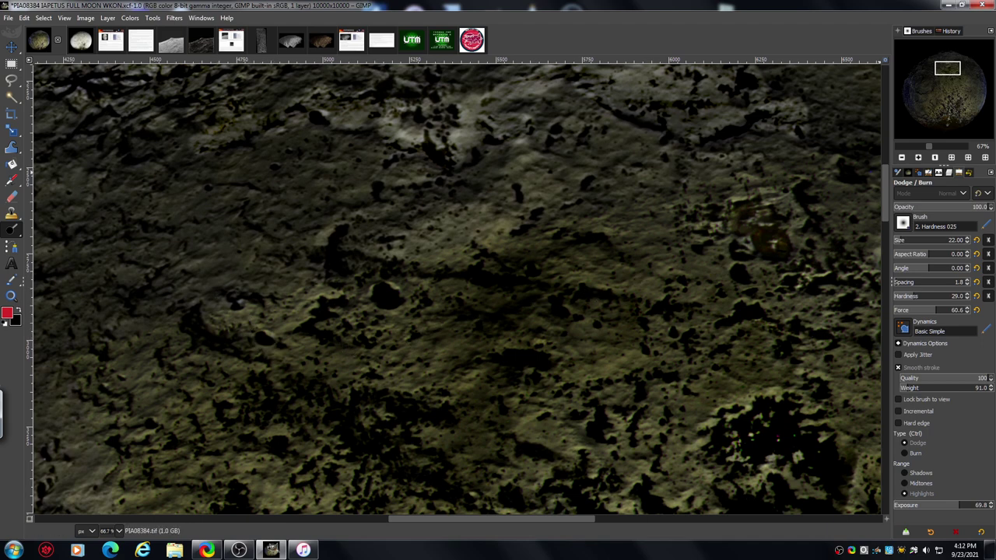
At 150% zoom, dodge the small crater rim and nearby dark crater patches.
left_click(919, 158)
left_click(919, 158)
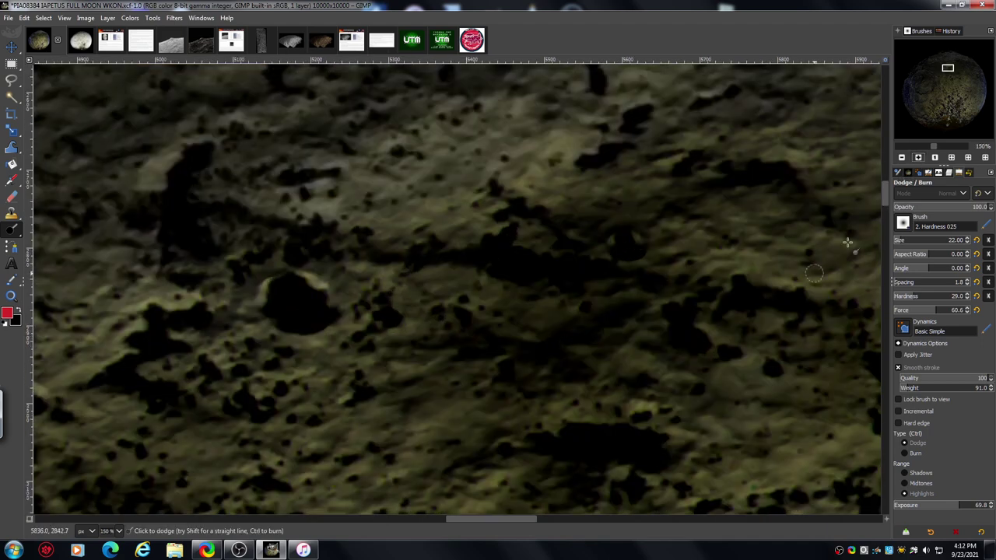
left_click_drag(529, 517, 464, 542)
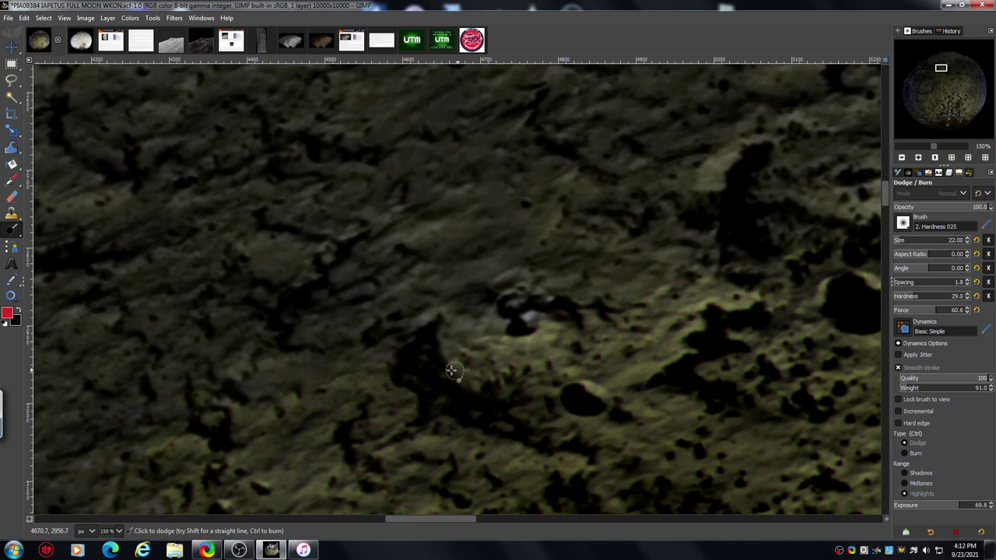
mouse_move(534, 396)
left_mouse_down()
mouse_move(493, 400)
mouse_move(522, 382)
mouse_move(518, 399)
mouse_move(553, 407)
left_mouse_up()
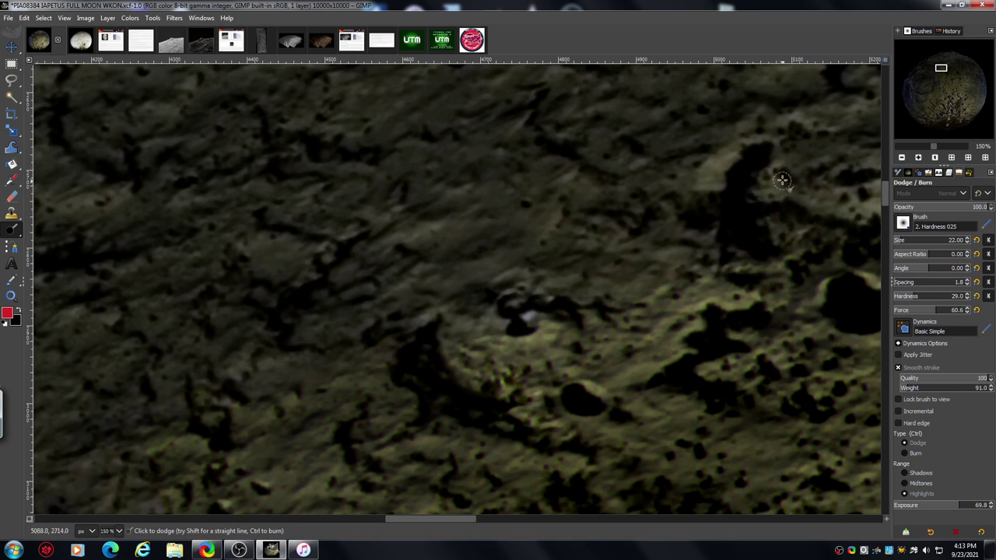
mouse_move(776, 236)
left_mouse_down()
mouse_move(802, 243)
mouse_move(821, 214)
mouse_move(770, 223)
mouse_move(844, 243)
mouse_move(800, 270)
left_mouse_up()
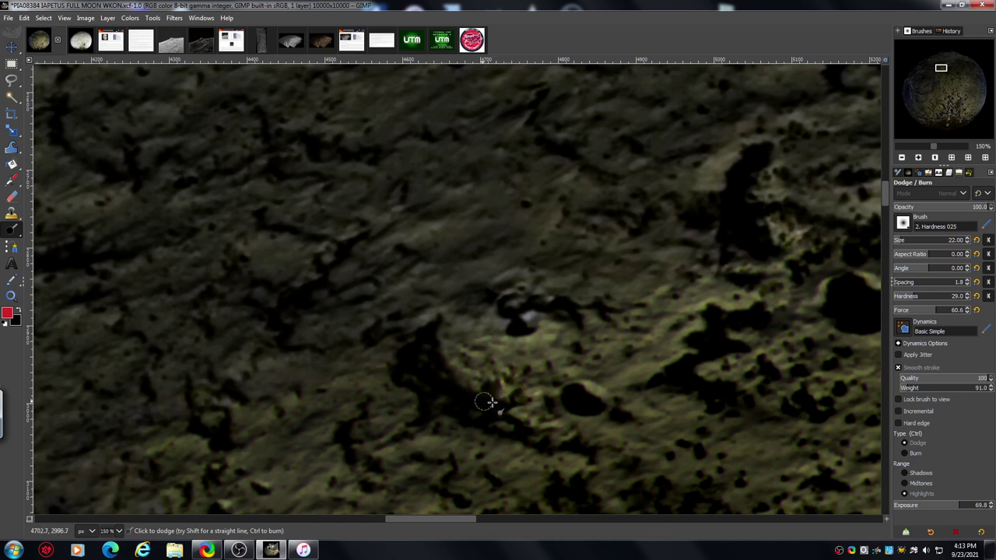
mouse_move(489, 300)
left_mouse_down()
mouse_move(541, 313)
mouse_move(546, 327)
mouse_move(509, 340)
mouse_move(561, 321)
mouse_move(502, 342)
mouse_move(468, 329)
mouse_move(420, 342)
mouse_move(445, 320)
mouse_move(409, 319)
left_mouse_up()
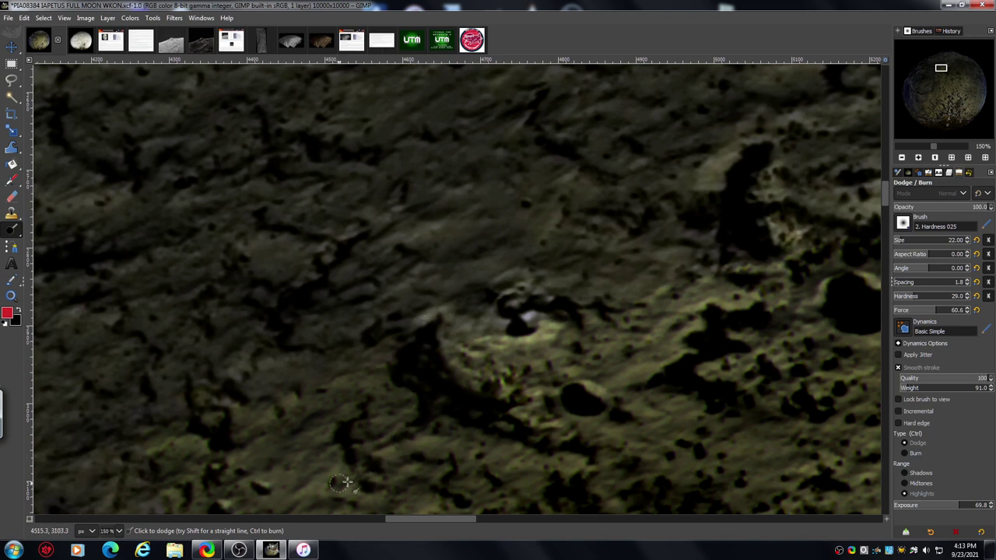
left_click_drag(264, 483, 259, 488)
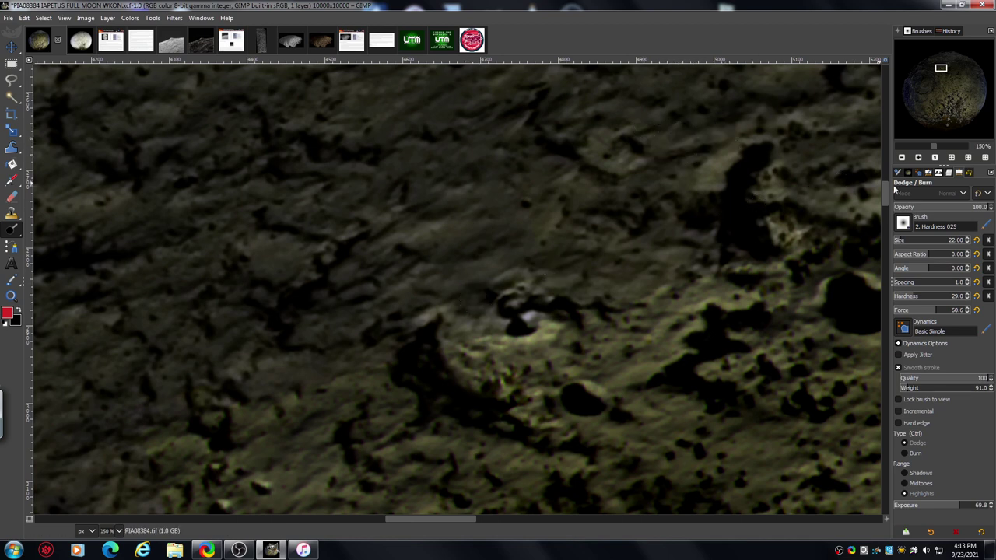
left_click(901, 158)
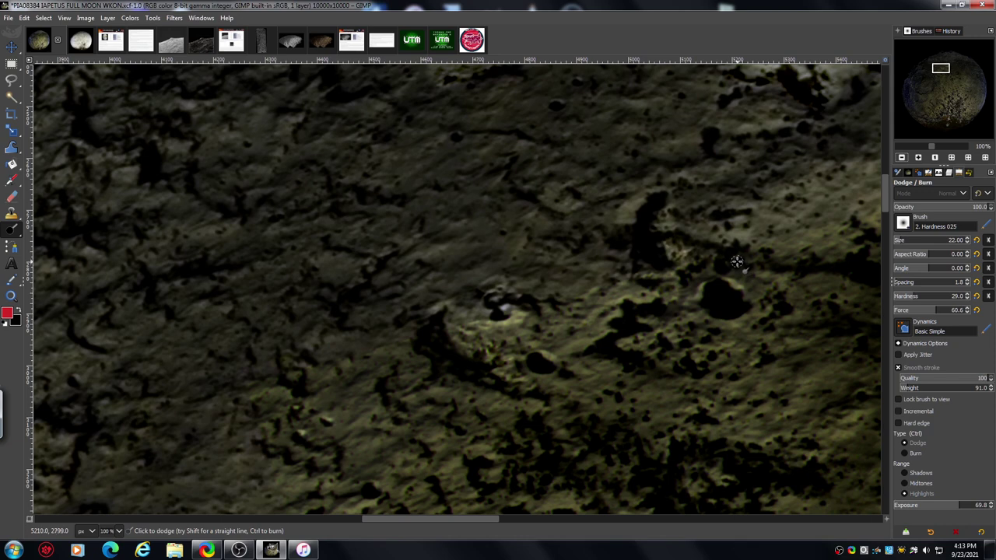
left_click_drag(479, 520, 434, 526)
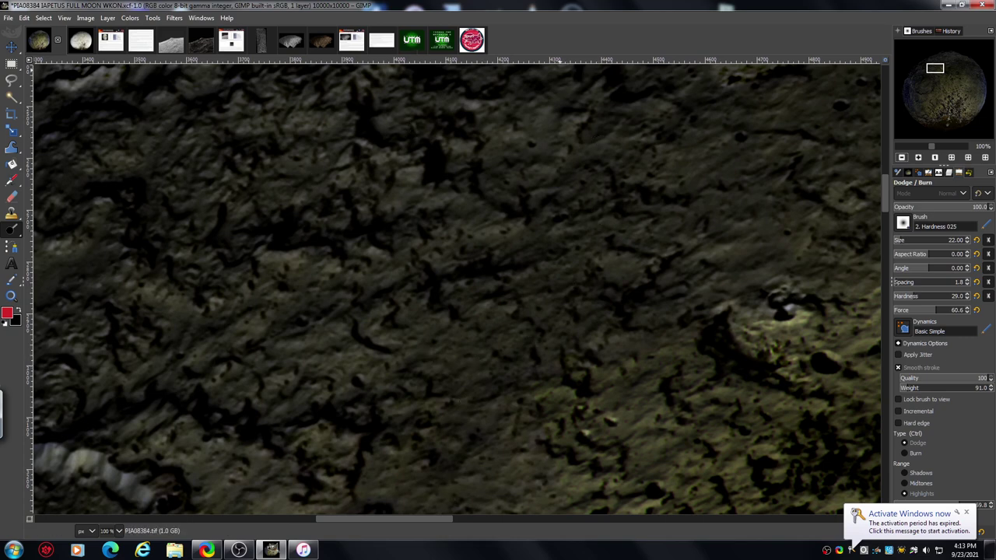
Zoom to 150% and dodge the rock texture near the top of the view.
left_click(903, 158)
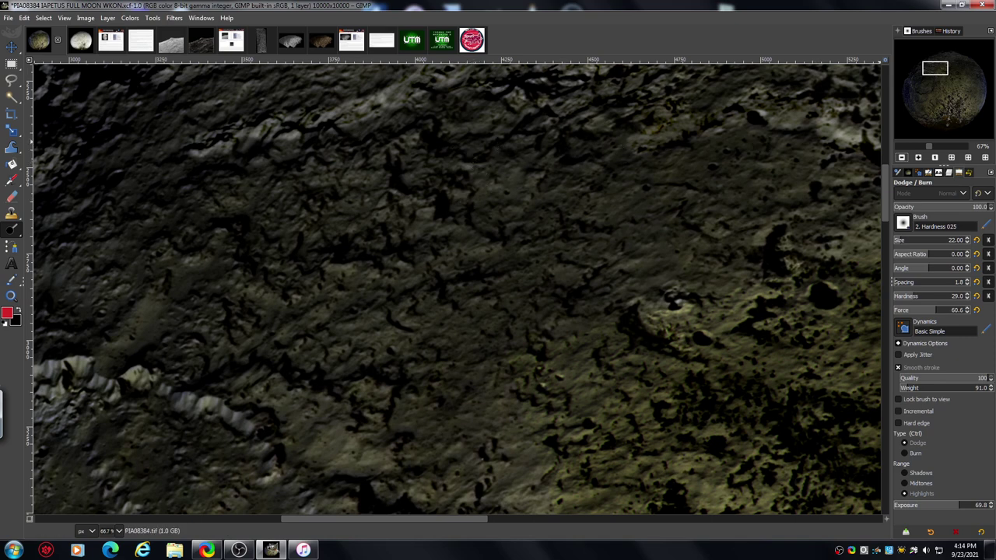
left_click(918, 158)
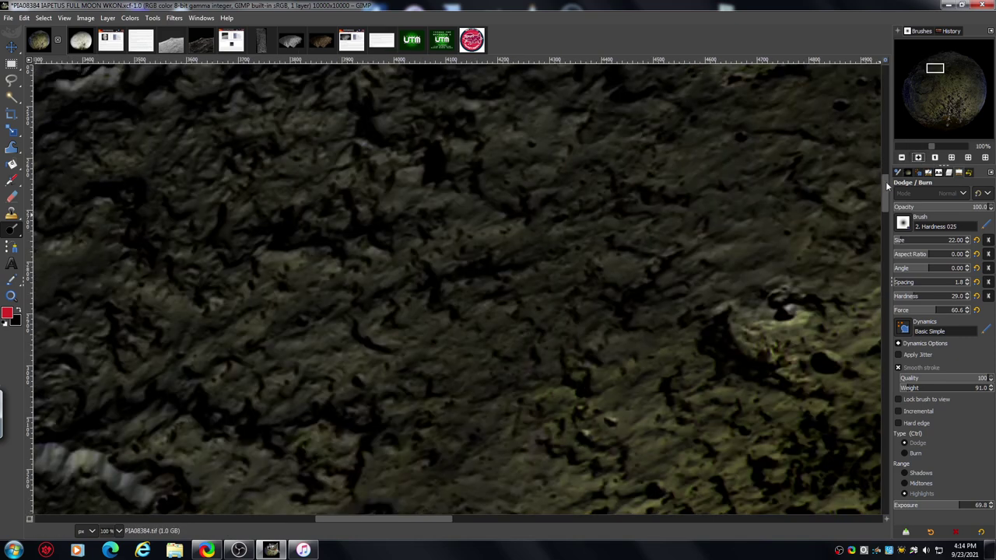
left_click_drag(886, 182, 883, 178)
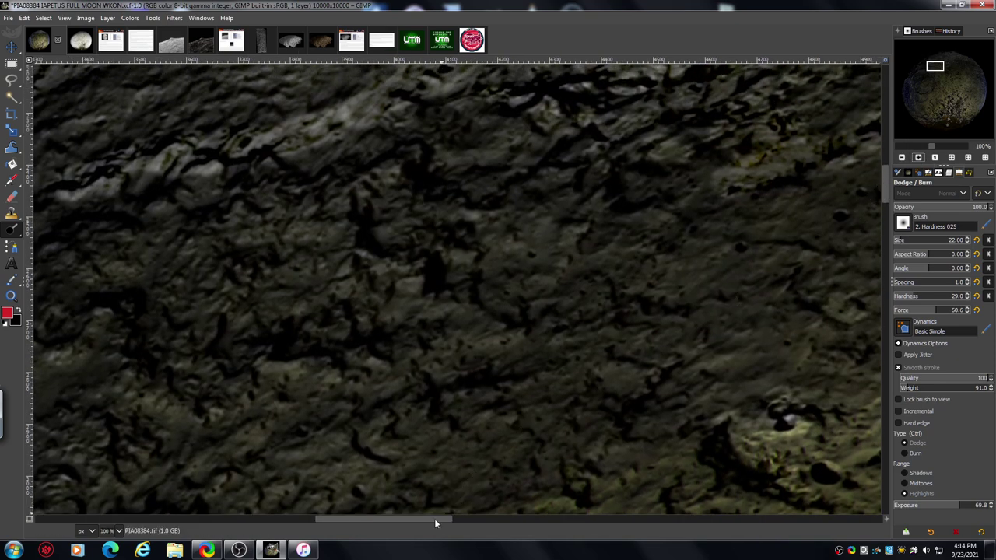
left_click_drag(434, 522, 390, 529)
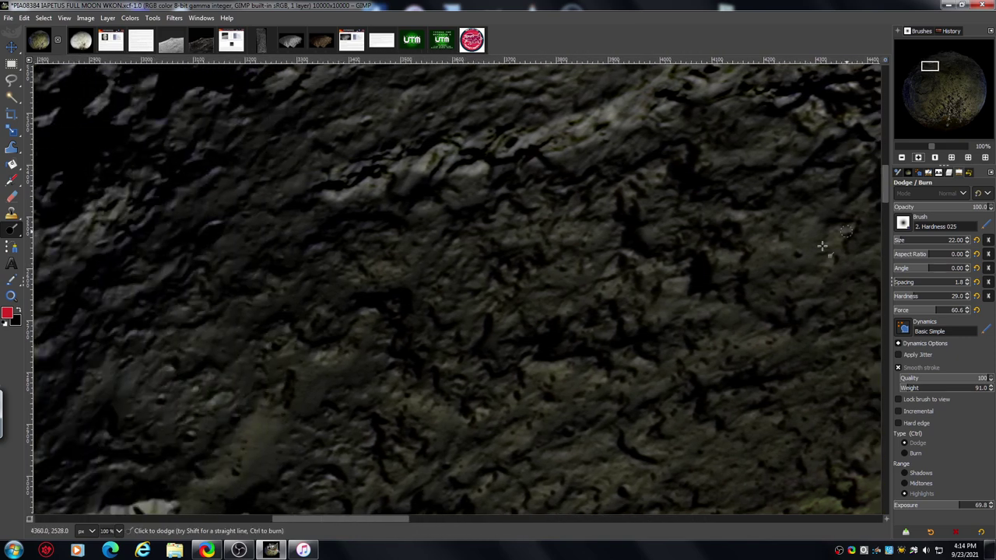
left_click(918, 158)
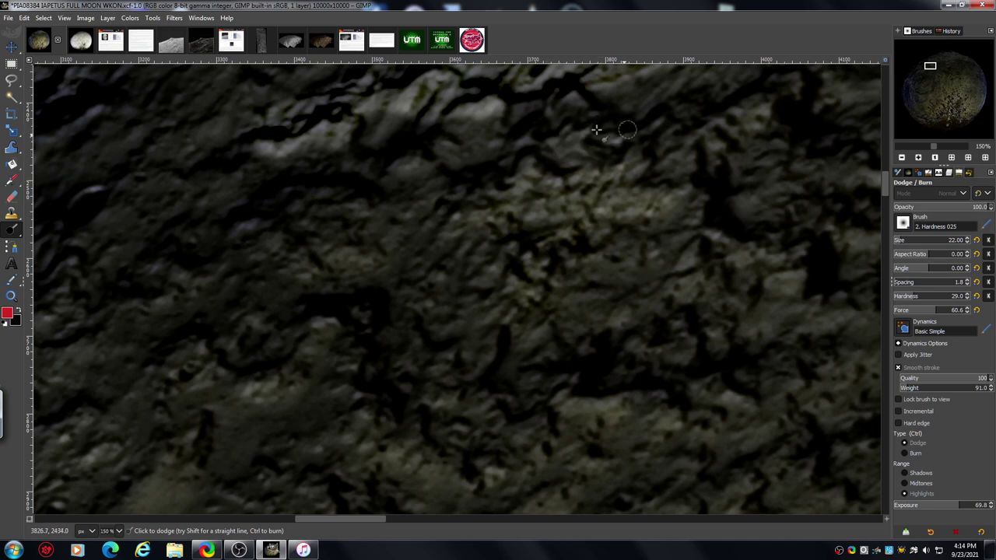
left_click_drag(607, 145, 600, 145)
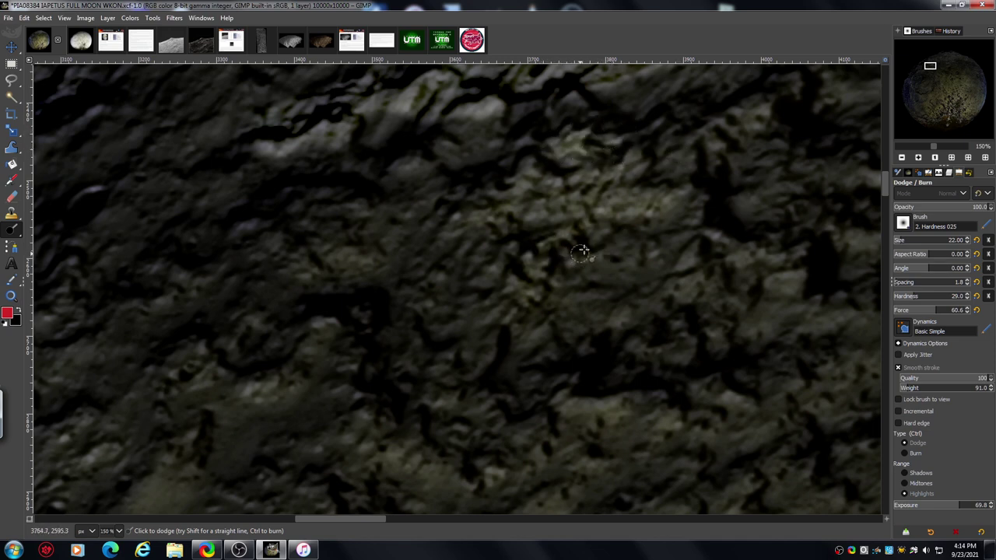
mouse_move(548, 218)
left_mouse_down()
mouse_move(547, 188)
mouse_move(569, 190)
mouse_move(572, 212)
mouse_move(631, 201)
left_mouse_up()
Burn a few midtone spots on the rock with Type Burn and Range Midtones.
left_click(904, 452)
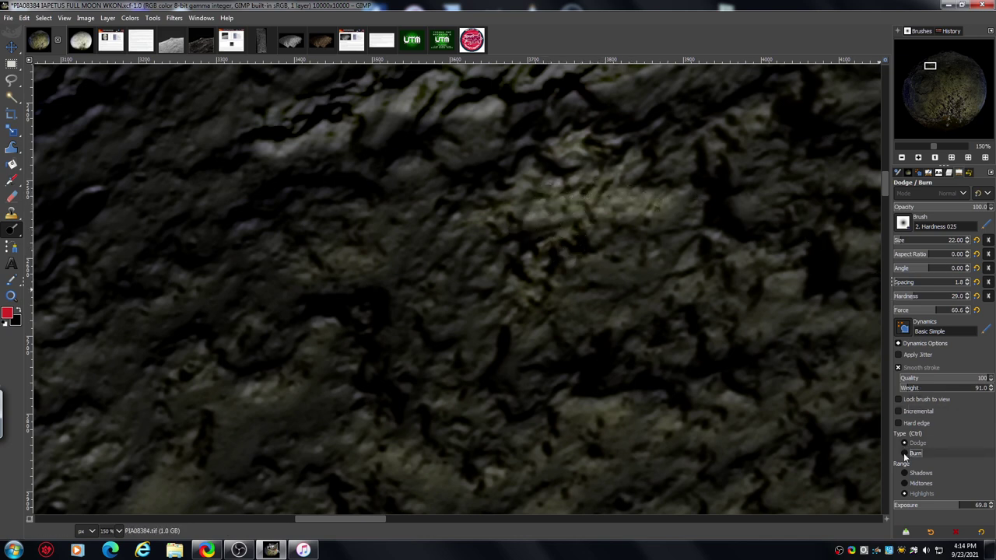
left_click(904, 483)
mouse_move(540, 222)
left_mouse_down()
mouse_move(604, 208)
mouse_move(536, 217)
mouse_move(588, 202)
mouse_move(546, 199)
mouse_move(552, 211)
mouse_move(673, 209)
mouse_move(612, 210)
mouse_move(667, 211)
mouse_move(631, 200)
mouse_move(647, 191)
mouse_move(619, 189)
mouse_move(661, 207)
mouse_move(602, 217)
mouse_move(589, 203)
mouse_move(543, 220)
mouse_move(535, 203)
mouse_move(509, 219)
mouse_move(552, 242)
mouse_move(584, 215)
mouse_move(575, 179)
mouse_move(544, 180)
mouse_move(587, 177)
mouse_move(571, 183)
mouse_move(617, 202)
left_mouse_up()
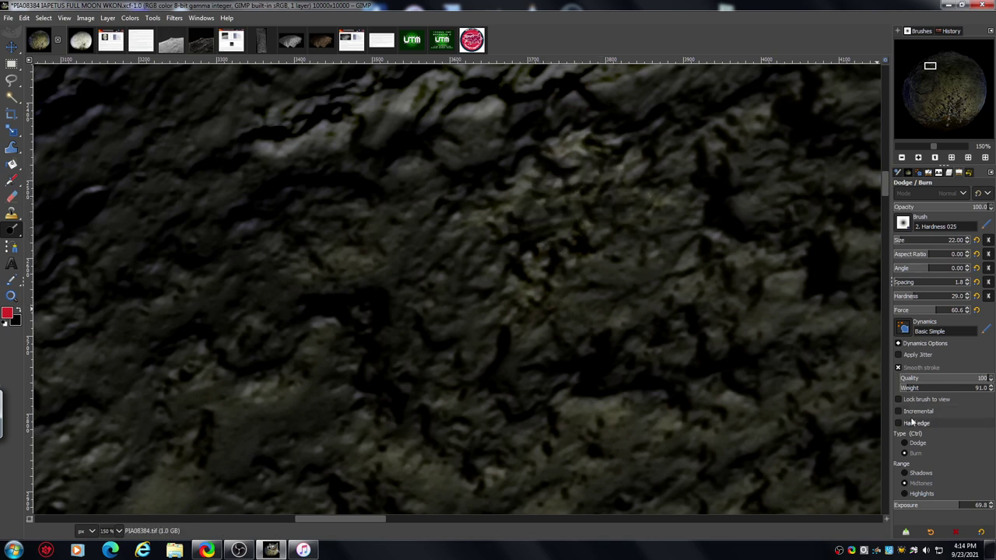
Switch back to Dodge with Range Highlights and lighten the rock texture again.
left_click(904, 443)
left_click(904, 494)
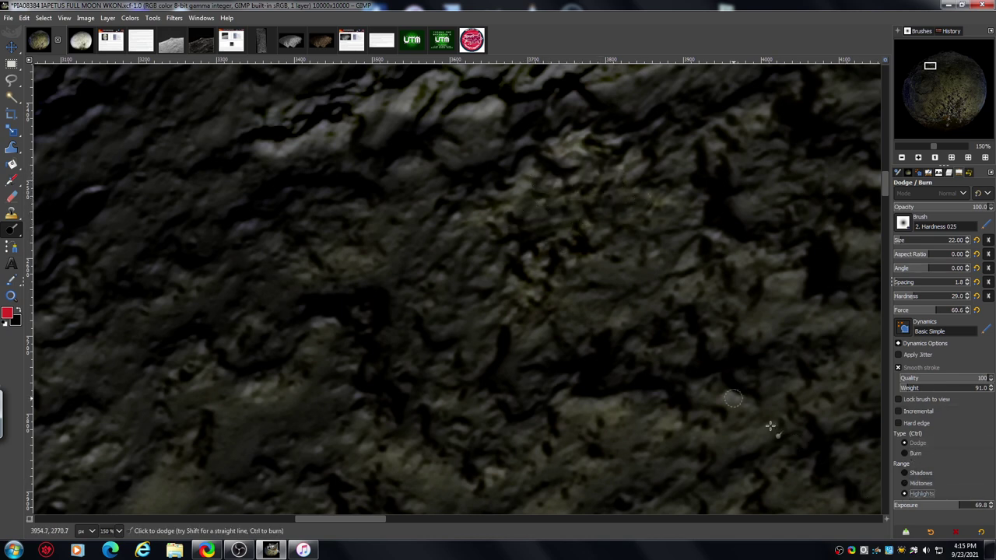
mouse_move(580, 184)
left_mouse_down()
mouse_move(526, 223)
mouse_move(552, 194)
mouse_move(539, 200)
mouse_move(543, 211)
mouse_move(569, 216)
mouse_move(565, 199)
mouse_move(585, 191)
mouse_move(566, 207)
mouse_move(581, 218)
mouse_move(586, 211)
mouse_move(524, 236)
mouse_move(539, 221)
mouse_move(546, 245)
mouse_move(582, 230)
mouse_move(605, 238)
mouse_move(610, 208)
mouse_move(597, 181)
mouse_move(624, 198)
mouse_move(588, 208)
mouse_move(615, 206)
mouse_move(633, 178)
mouse_move(620, 196)
mouse_move(652, 191)
mouse_move(627, 187)
mouse_move(637, 205)
mouse_move(666, 207)
mouse_move(618, 210)
mouse_move(629, 219)
mouse_move(658, 214)
mouse_move(627, 204)
mouse_move(598, 219)
mouse_move(665, 225)
mouse_move(676, 205)
mouse_move(639, 216)
mouse_move(684, 170)
mouse_move(660, 190)
mouse_move(610, 206)
mouse_move(610, 158)
mouse_move(595, 150)
mouse_move(627, 161)
mouse_move(596, 155)
mouse_move(621, 162)
mouse_move(664, 139)
mouse_move(630, 138)
mouse_move(651, 128)
mouse_move(649, 161)
mouse_move(547, 272)
mouse_move(532, 230)
mouse_move(491, 259)
mouse_move(470, 242)
mouse_move(480, 246)
mouse_move(477, 261)
mouse_move(515, 252)
mouse_move(476, 250)
mouse_move(483, 189)
mouse_move(453, 195)
mouse_move(470, 182)
mouse_move(447, 199)
mouse_move(628, 251)
left_mouse_up()
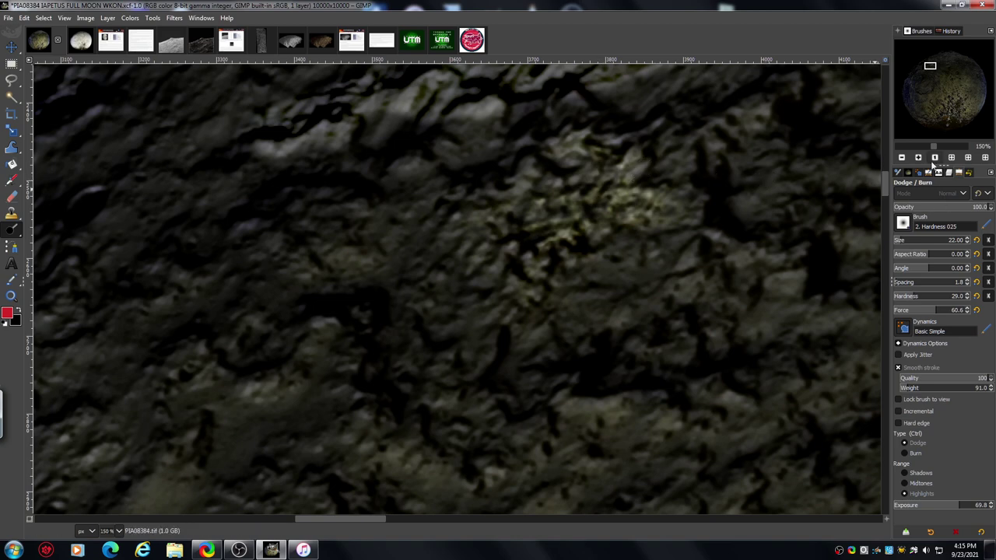
Zoom out to 67% and pan across the retouched rock texture to review it.
left_click(903, 158)
left_click(903, 158)
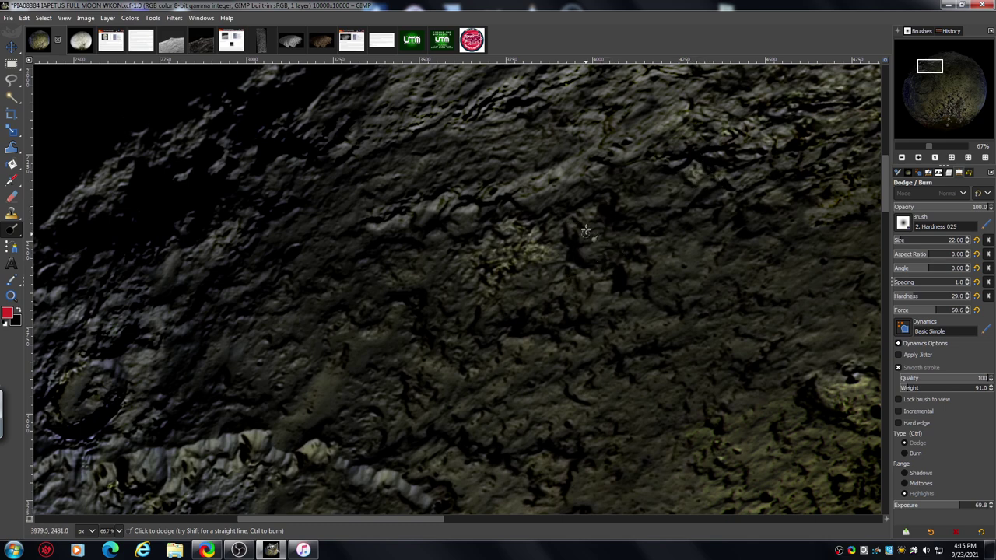
scroll(621, 226, "up", 2)
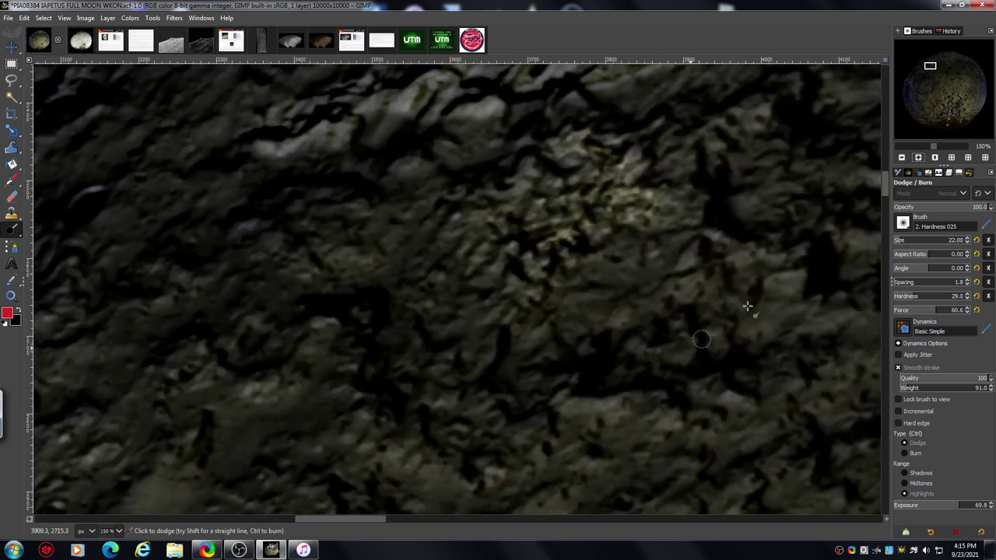
left_click_drag(378, 519, 400, 519)
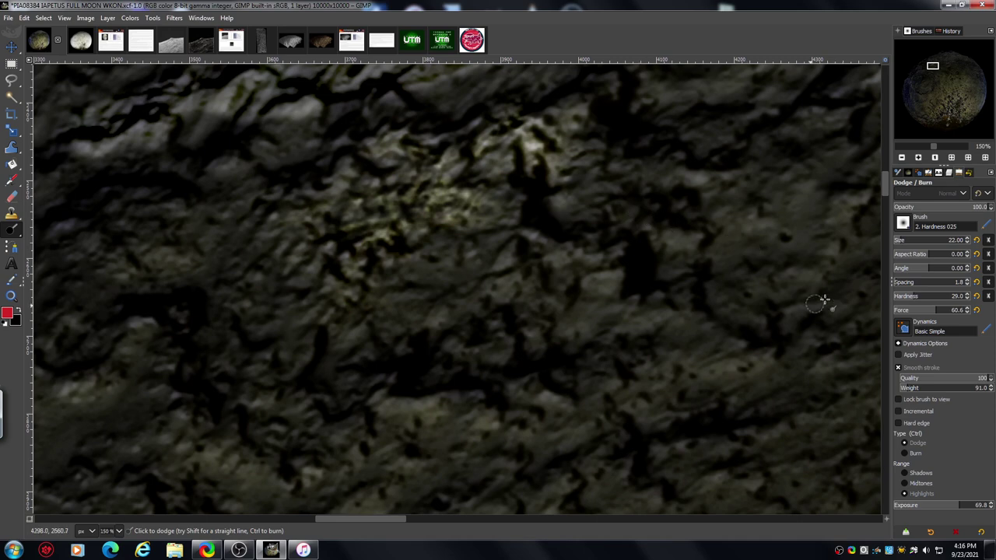
left_click(901, 158)
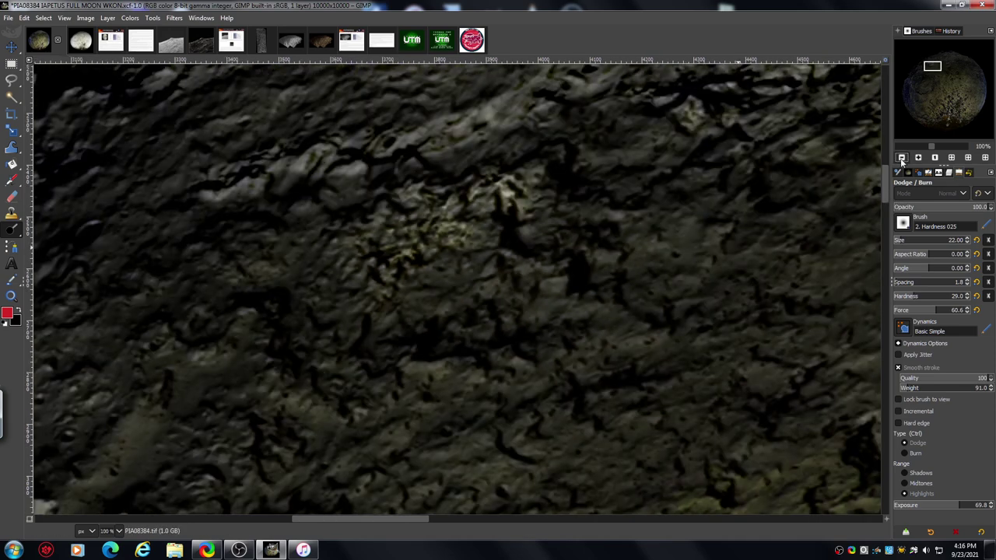
left_click(902, 158)
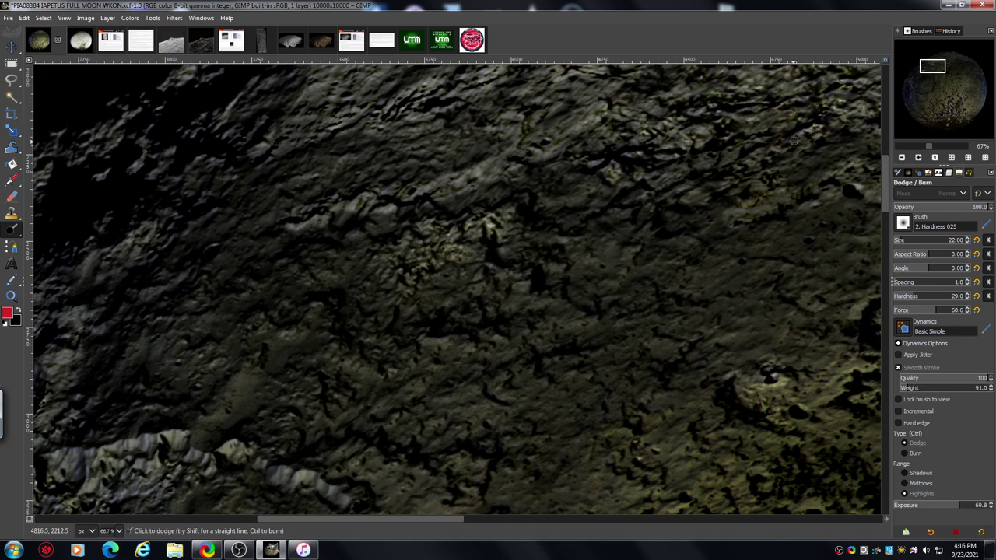
left_click_drag(453, 520, 516, 527)
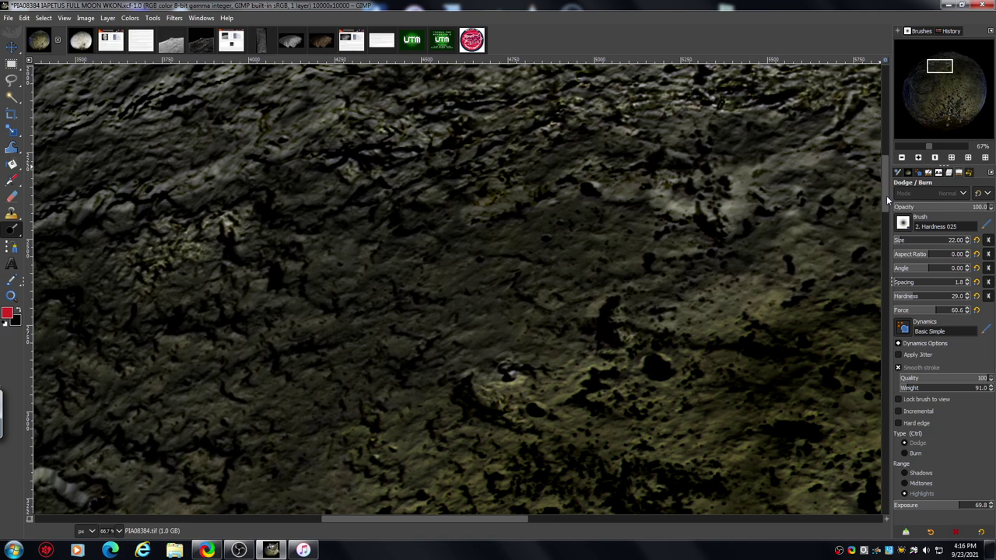
mouse_move(886, 196)
left_mouse_down()
mouse_move(887, 174)
mouse_move(887, 183)
left_mouse_up()
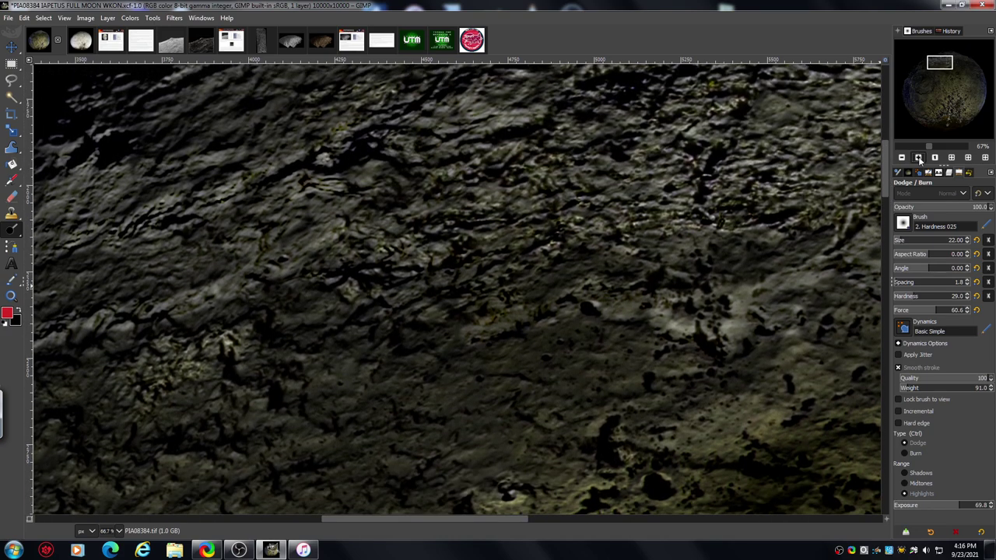
Zoom in to 150%, then out to 50% and scroll up to the ridge crest.
left_click(918, 156)
left_click(918, 157)
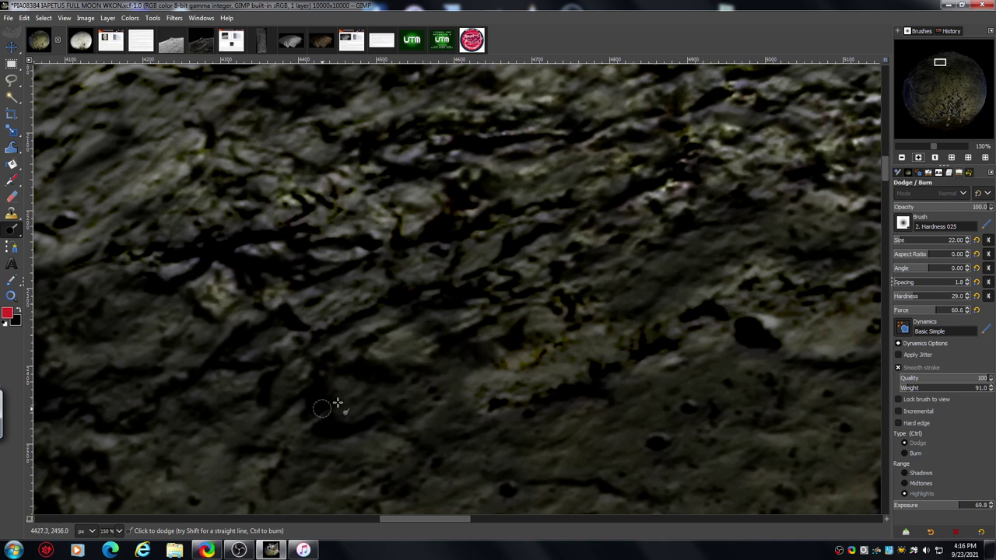
left_click(901, 158)
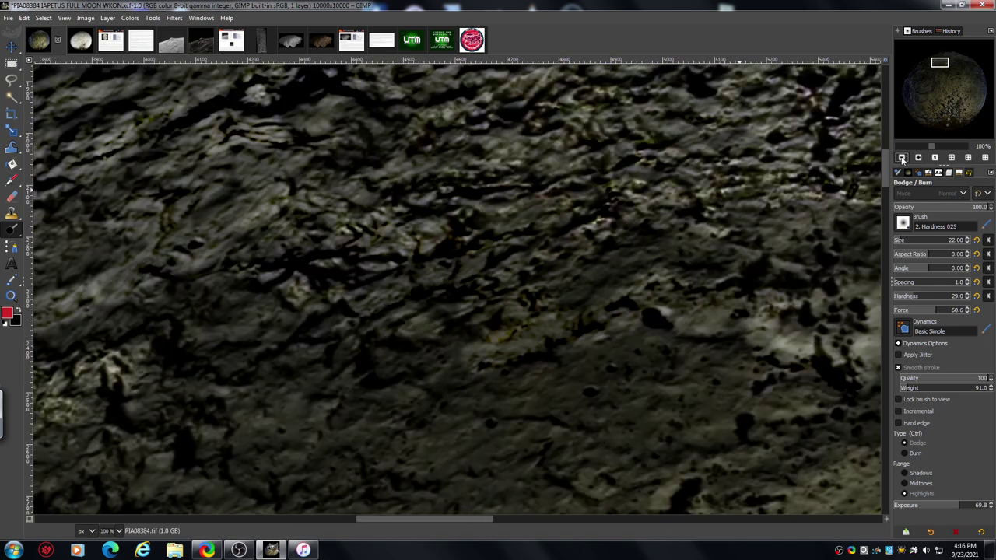
left_click(900, 158)
left_click(901, 157)
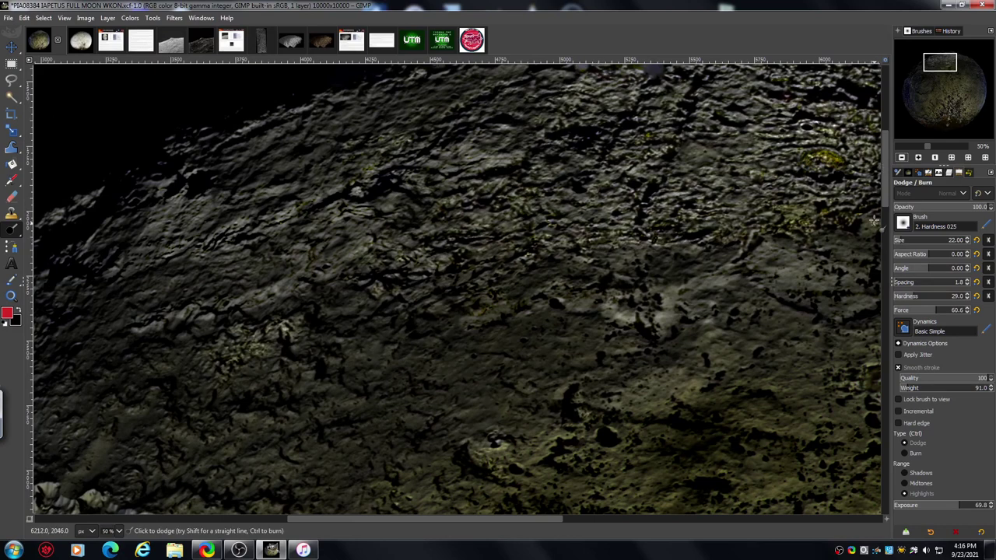
left_click_drag(886, 201, 884, 179)
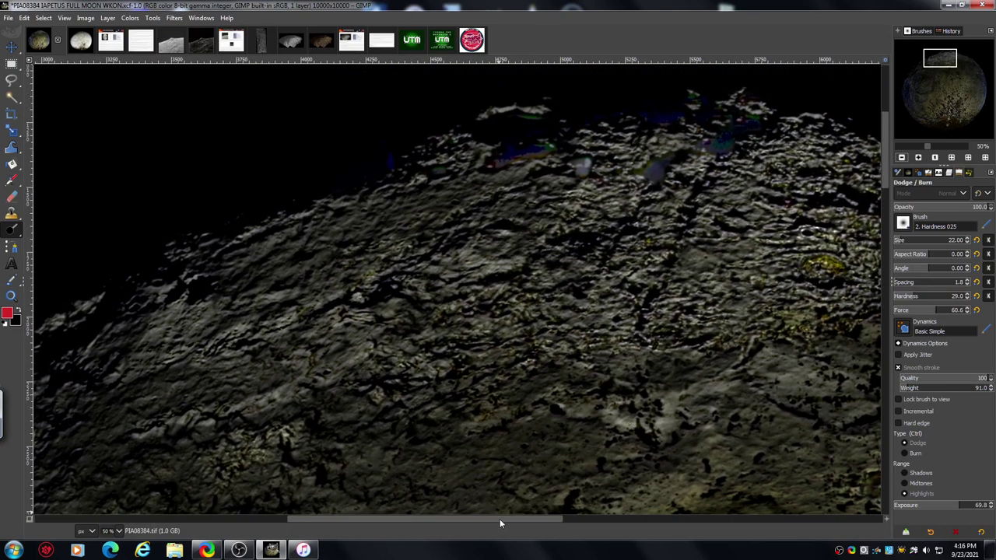
left_click_drag(500, 519, 558, 516)
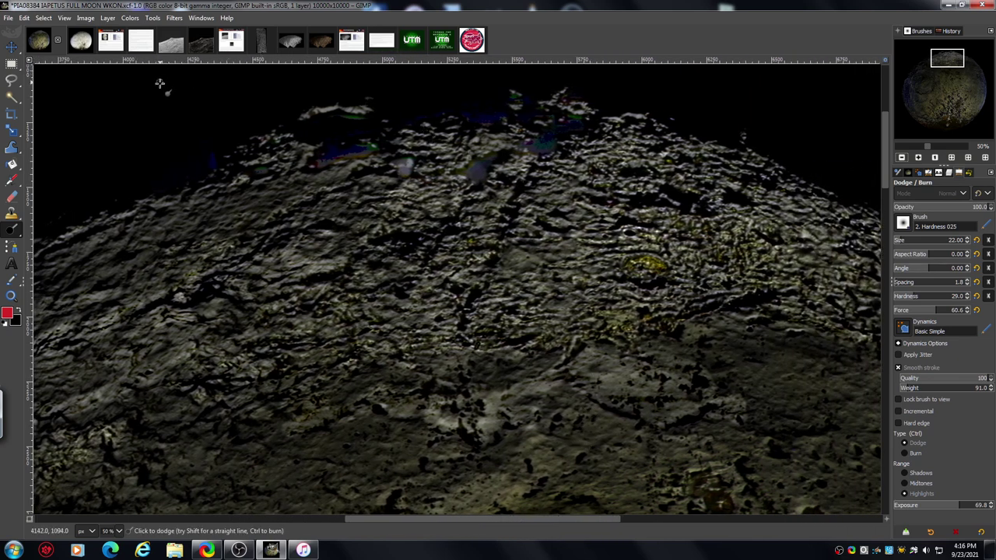
Glance at the grayscale raw original, then show the PIA08404 IAPETUS wkon.xcf image at 25% zoom.
left_click(172, 45)
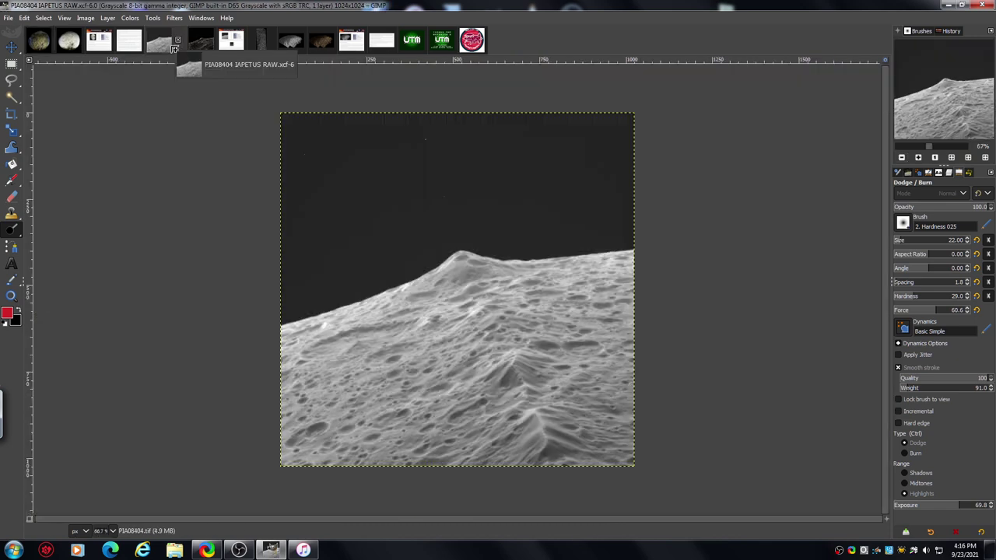
left_click(202, 43)
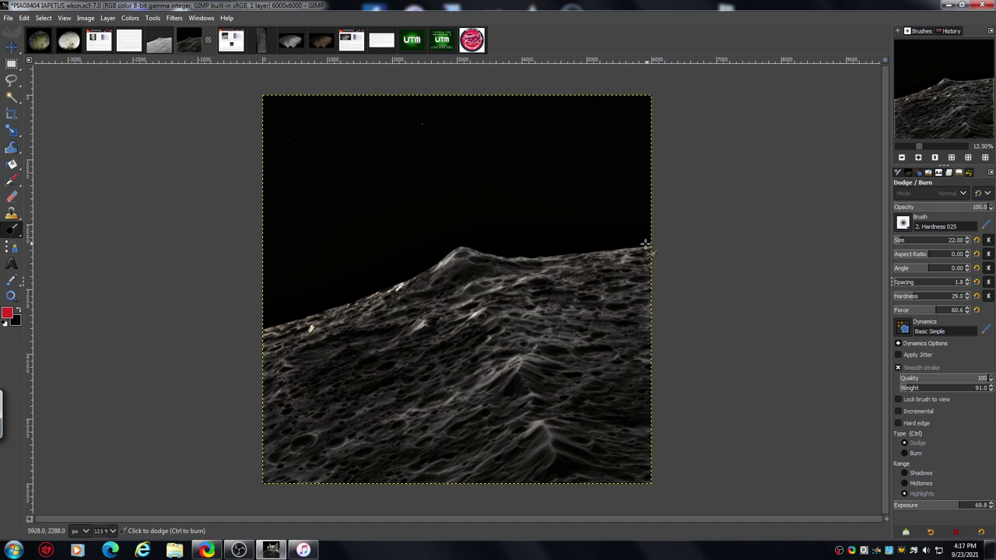
left_click(918, 158)
left_click(920, 158)
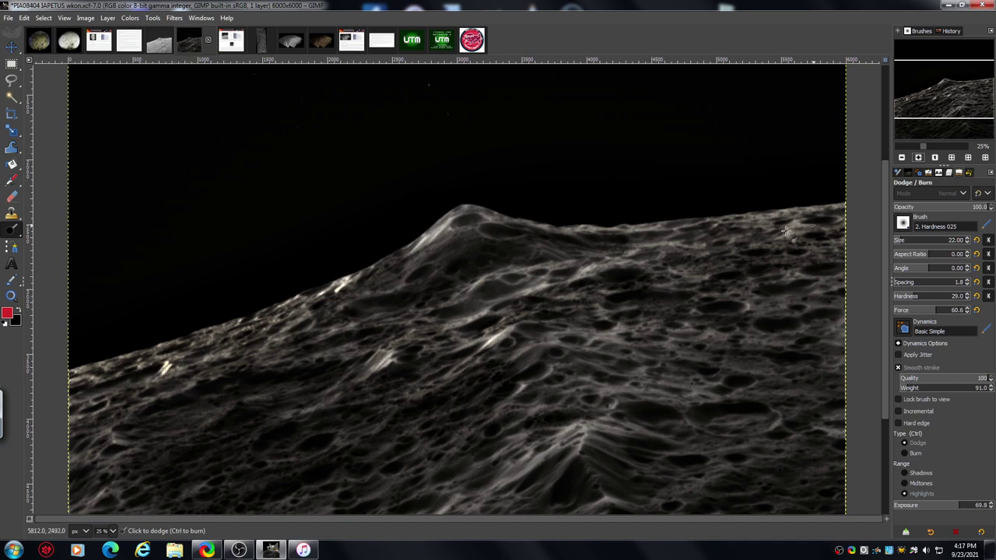
Zoom to 50% on the ridge peak and enlarge the Dodge/Burn brush to size 50.
left_click(918, 158)
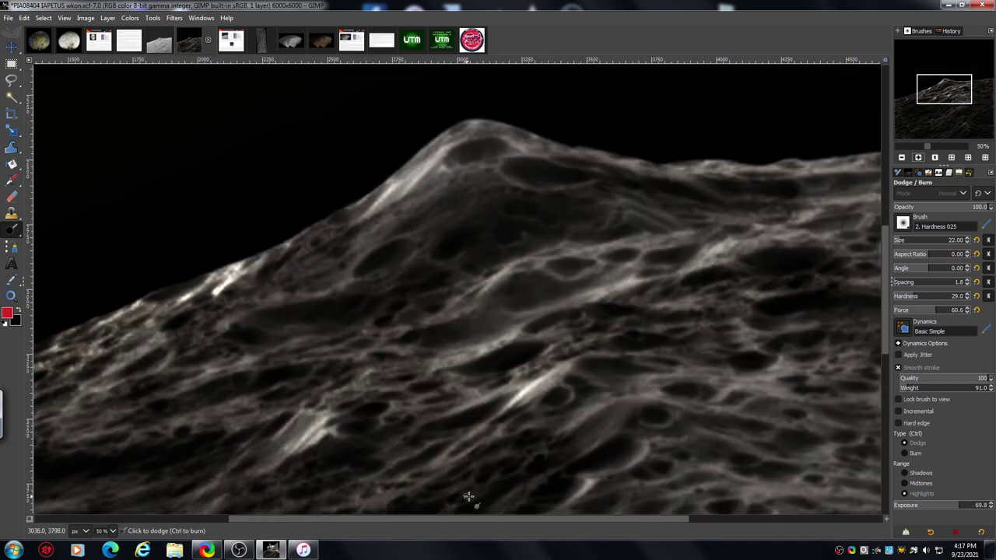
left_click_drag(458, 520, 357, 539)
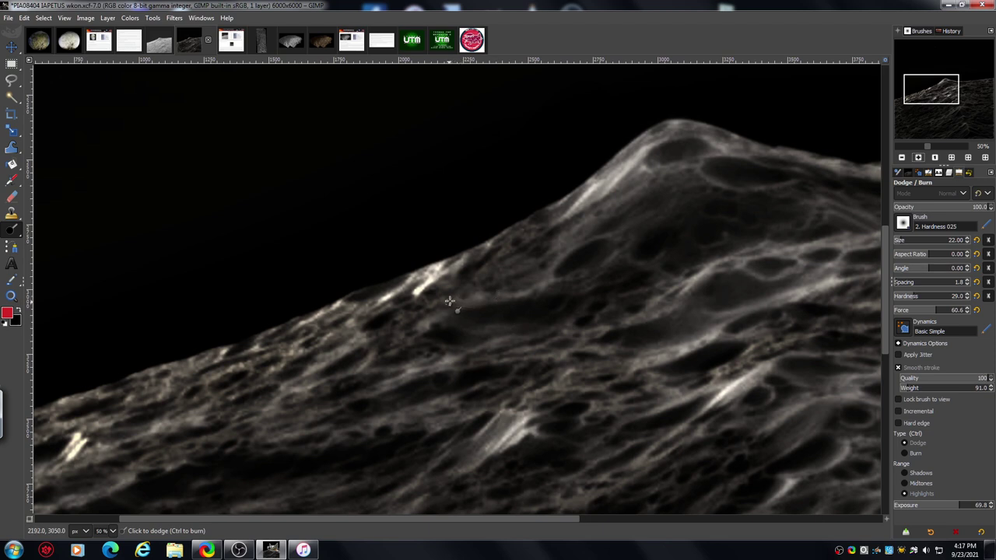
key("bracketright")
key("bracketright")
key("bracketright")
key("bracketright")
key("bracketright")
key("bracketright")
key("bracketright")
key("bracketright")
key("bracketright")
key("bracketright")
key("bracketright")
key("bracketright")
key("bracketright")
key("bracketright")
key("bracketright")
key("bracketright")
key("bracketright")
key("bracketright")
key("bracketright")
key("bracketright")
Dodge the rock along the ridge edges, ridge centre and the slope below.
left_click_drag(410, 339, 426, 336)
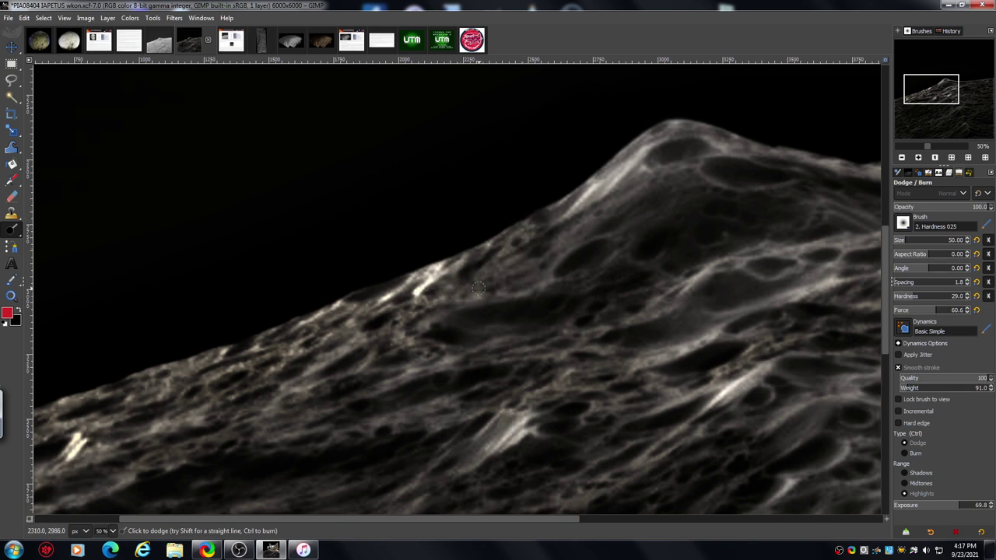
mouse_move(478, 288)
left_mouse_down()
mouse_move(530, 279)
mouse_move(471, 275)
mouse_move(414, 311)
mouse_move(402, 304)
mouse_move(374, 333)
left_mouse_up()
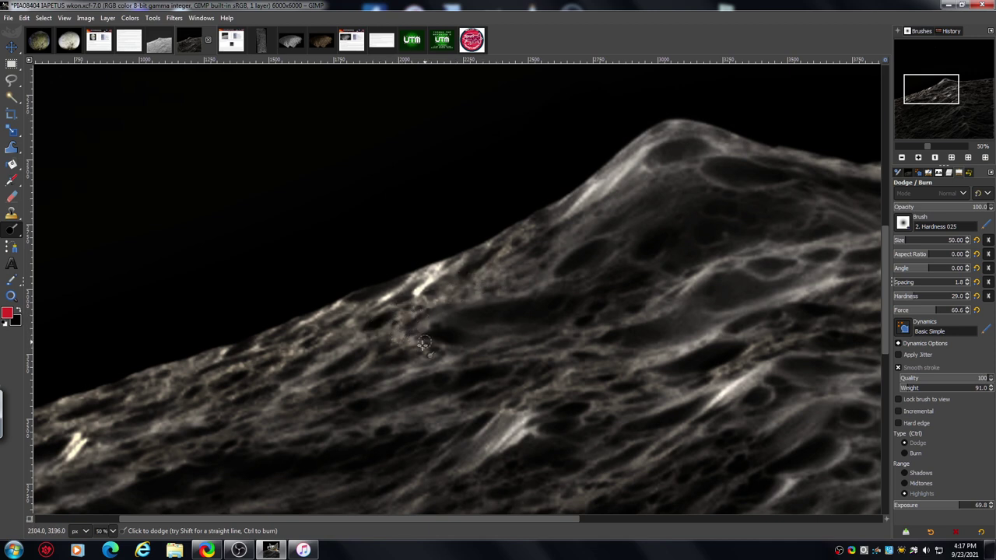
left_click_drag(440, 352, 376, 346)
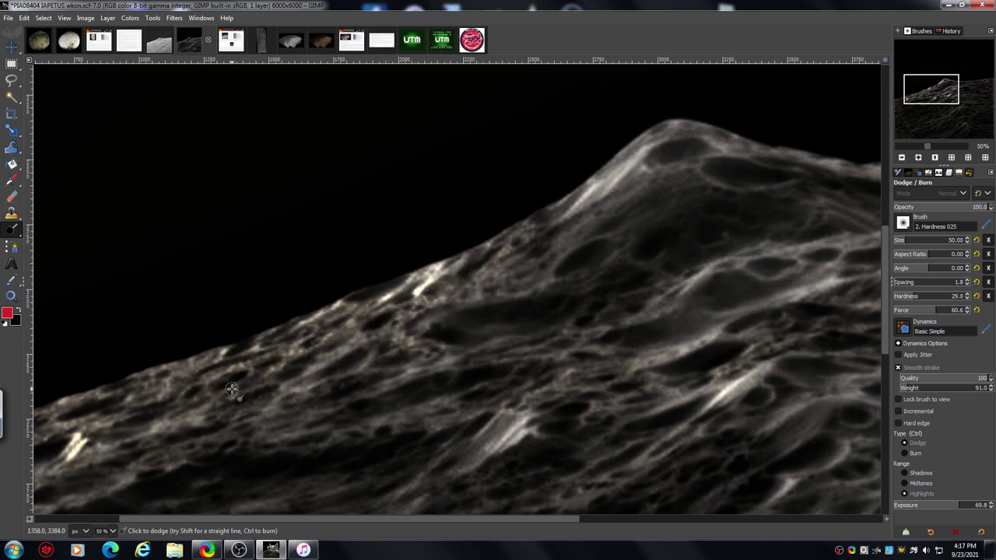
mouse_move(232, 389)
left_mouse_down()
mouse_move(257, 389)
mouse_move(116, 422)
left_mouse_up()
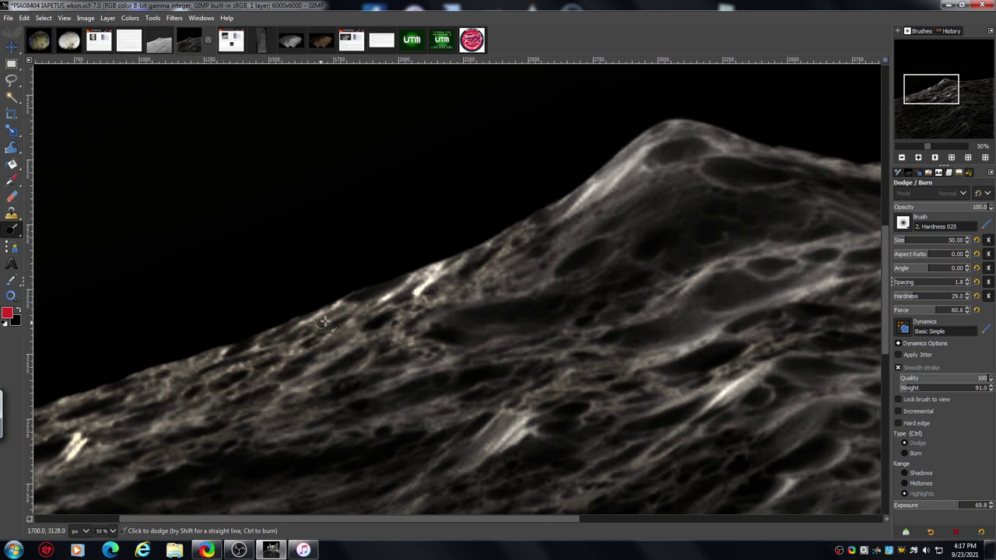
left_click_drag(326, 322, 381, 284)
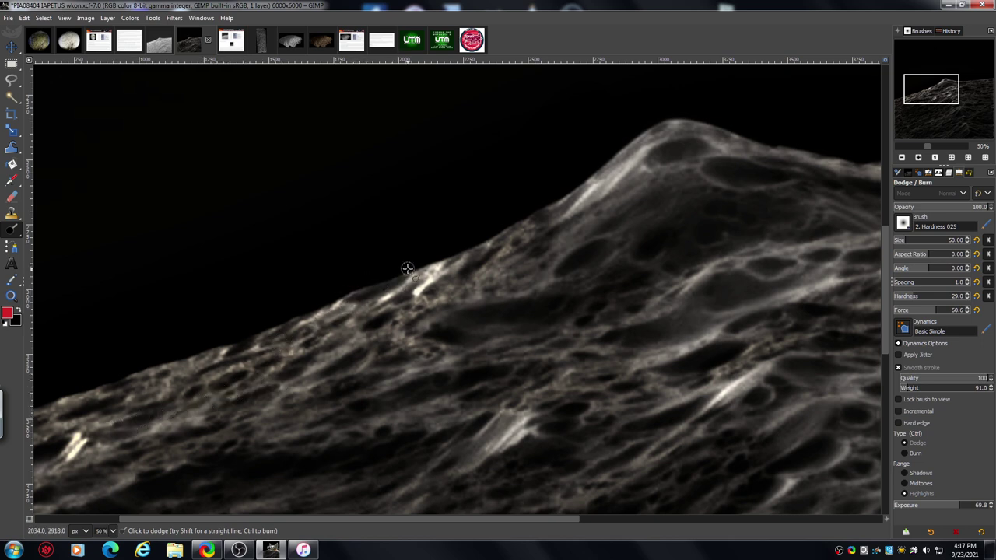
mouse_move(364, 294)
left_mouse_down()
mouse_move(555, 239)
mouse_move(528, 249)
left_mouse_up()
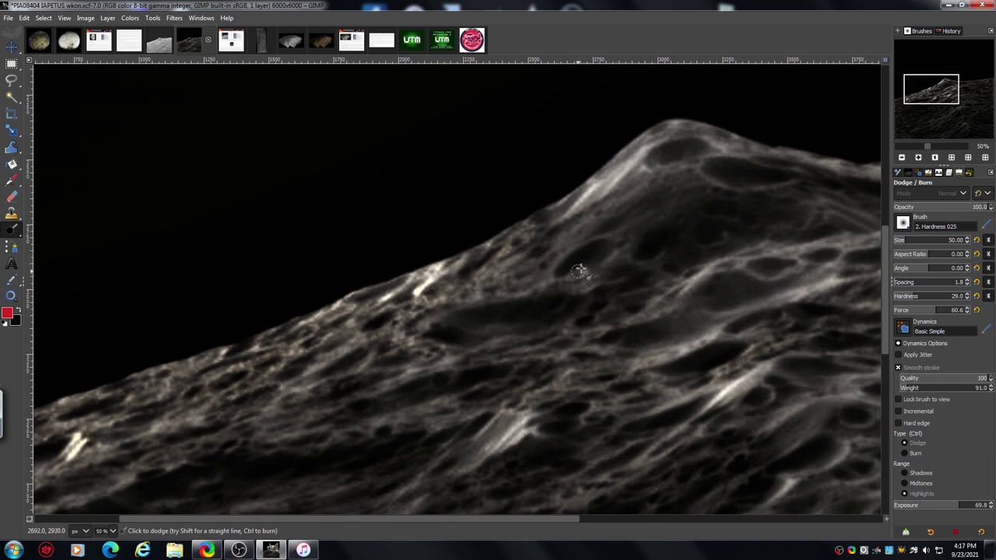
mouse_move(580, 271)
left_mouse_down()
mouse_move(562, 287)
mouse_move(553, 278)
mouse_move(528, 295)
mouse_move(448, 310)
mouse_move(417, 342)
mouse_move(452, 342)
mouse_move(415, 354)
left_mouse_up()
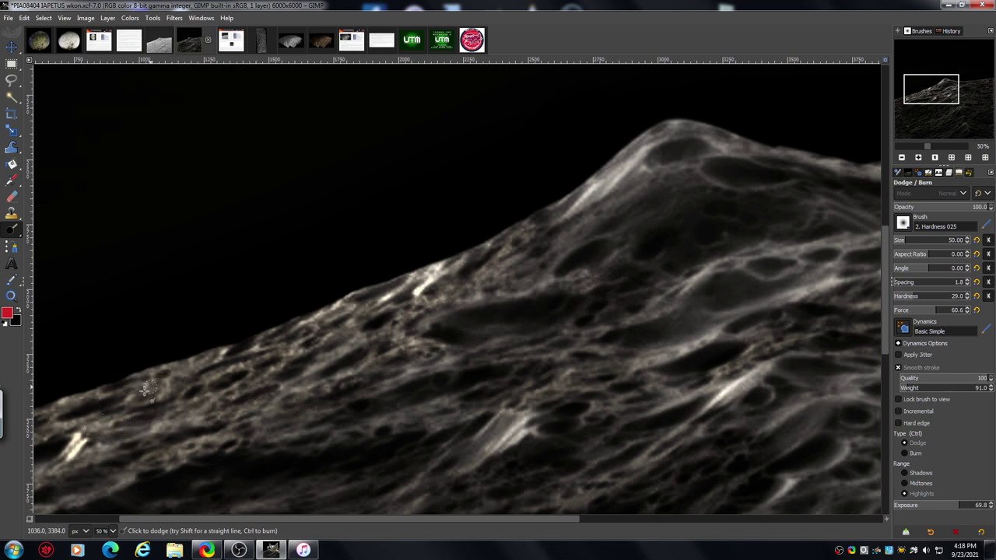
left_click_drag(361, 304, 318, 329)
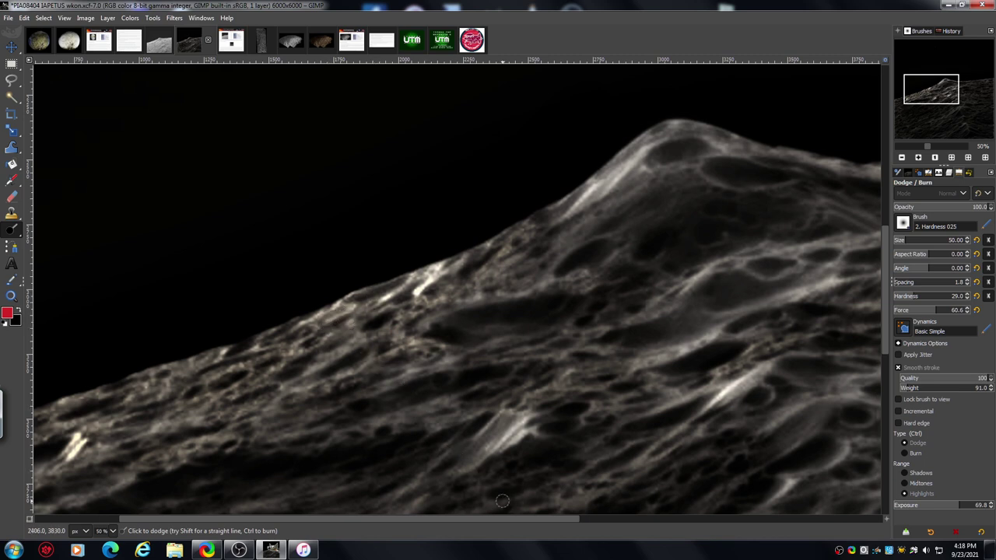
Switch the Dodge/Burn type to Burn, with exposure at 25.3.
left_click_drag(500, 519, 444, 516)
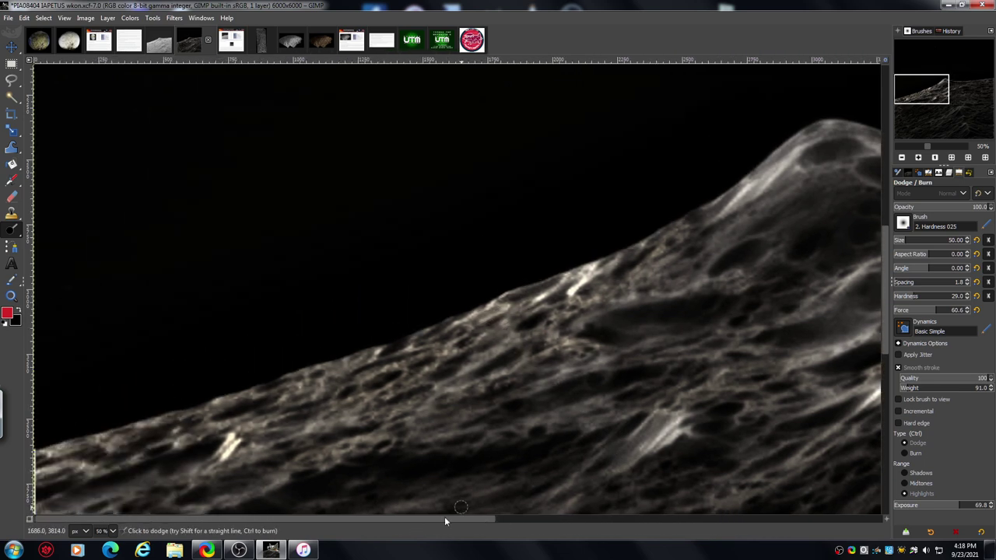
scroll(882, 324, "down", 1)
left_click_drag(882, 324, 876, 356)
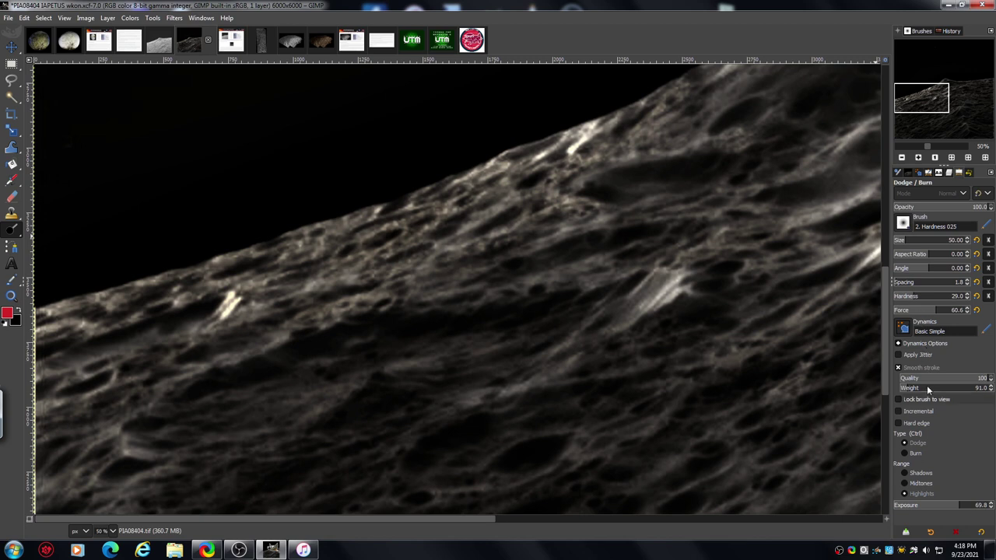
left_click(914, 453)
Burn along the lower-left crater ridge at exposure 25.3 with a size-142 brush.
left_click(918, 506)
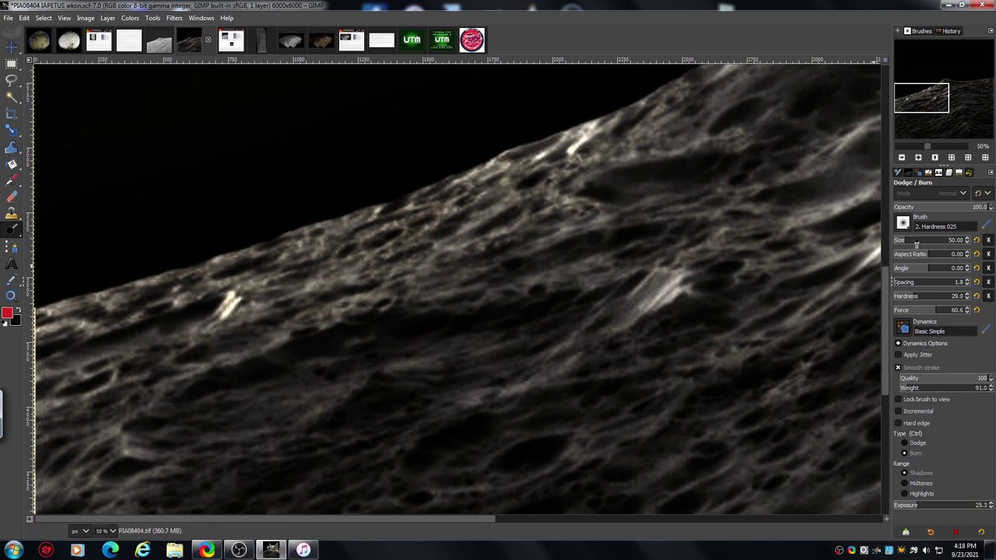
left_click(916, 242)
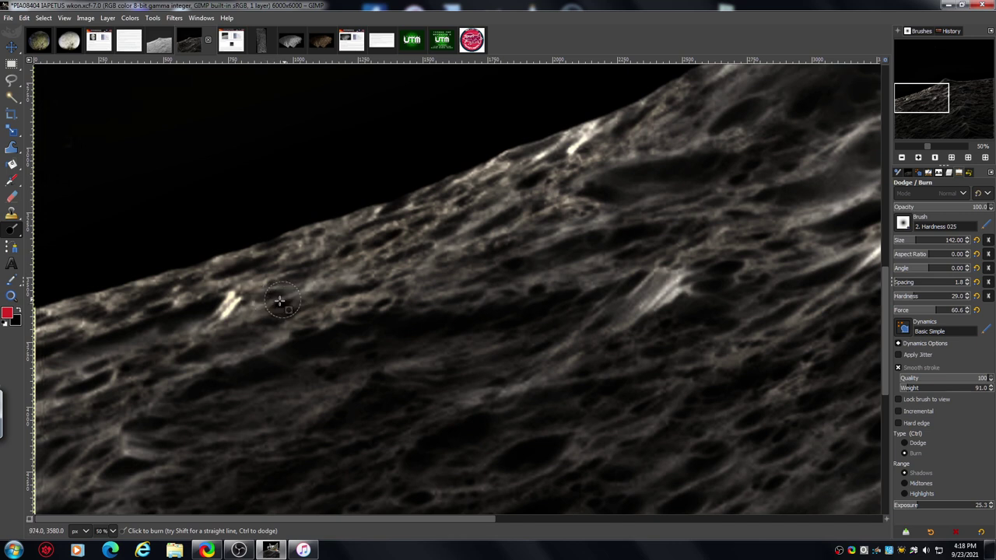
mouse_move(279, 301)
left_mouse_down()
mouse_move(416, 260)
mouse_move(480, 227)
mouse_move(315, 266)
mouse_move(561, 154)
mouse_move(468, 184)
mouse_move(683, 98)
mouse_move(664, 136)
mouse_move(626, 141)
mouse_move(556, 178)
mouse_move(583, 210)
mouse_move(624, 203)
mouse_move(436, 257)
mouse_move(526, 199)
mouse_move(420, 262)
mouse_move(447, 291)
mouse_move(433, 295)
mouse_move(502, 276)
mouse_move(204, 357)
mouse_move(267, 308)
mouse_move(67, 377)
mouse_move(121, 328)
mouse_move(281, 275)
mouse_move(266, 288)
mouse_move(321, 292)
mouse_move(358, 276)
mouse_move(523, 241)
mouse_move(744, 237)
mouse_move(699, 262)
mouse_move(703, 252)
mouse_move(658, 260)
mouse_move(614, 251)
mouse_move(573, 286)
mouse_move(554, 278)
mouse_move(452, 297)
mouse_move(551, 246)
mouse_move(770, 179)
mouse_move(760, 158)
mouse_move(714, 139)
mouse_move(734, 98)
mouse_move(592, 180)
left_mouse_up()
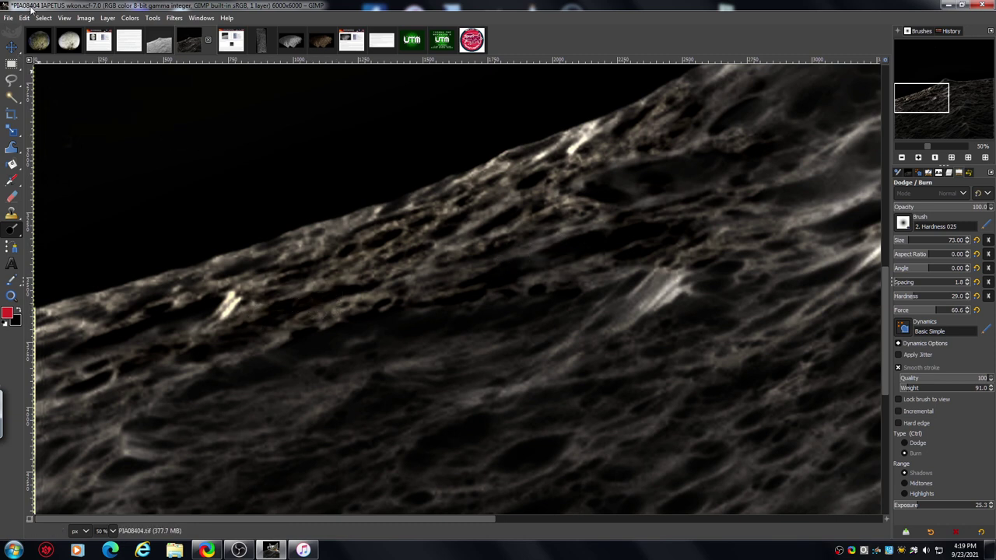
Switch the Dodge/Burn type back to Dodge with exposure 75.8.
left_click(26, 18)
left_click(270, 314)
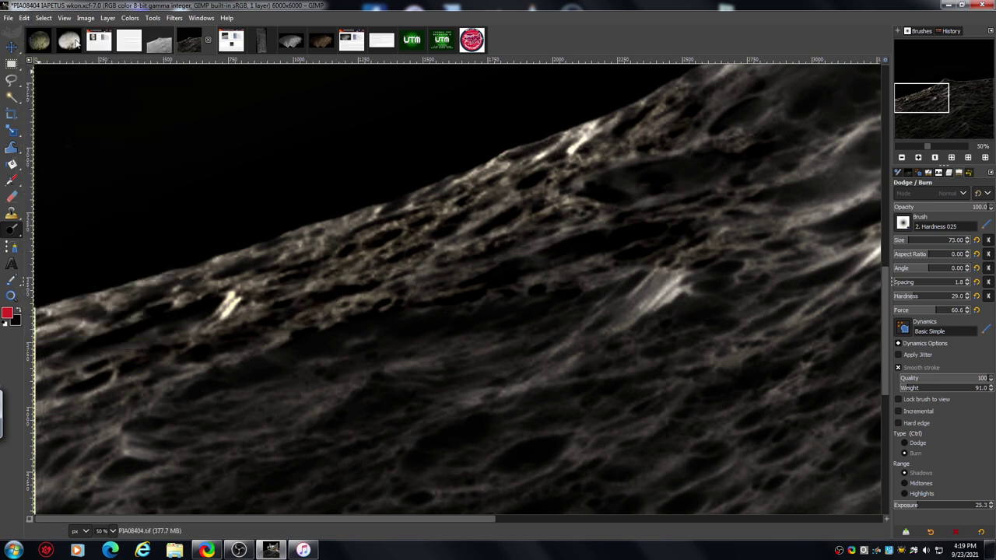
left_click(904, 442)
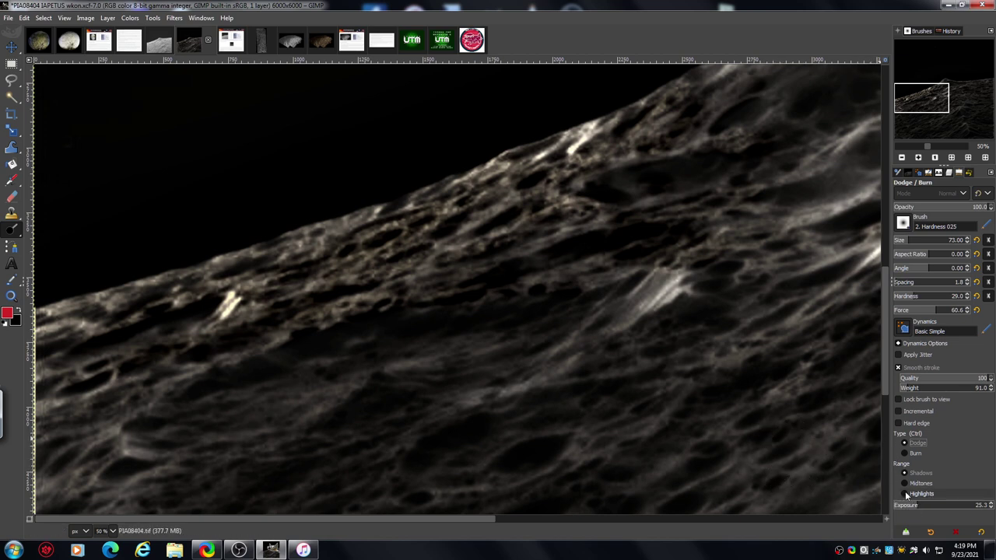
scroll(976, 504, "up", 5)
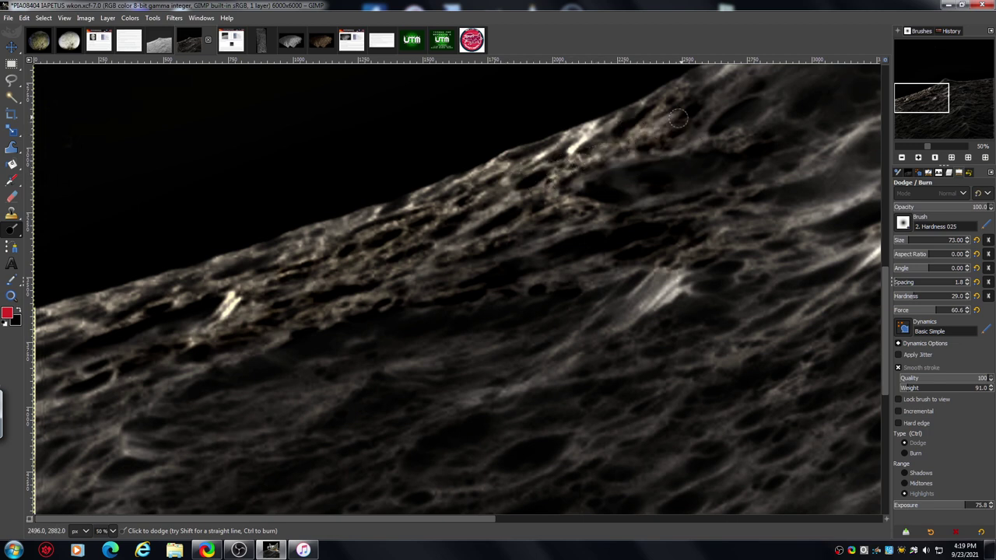
Dodge the ridge crest, upper-right rock and left crater rim, then zoom out to 33%.
left_click_drag(696, 87, 636, 132)
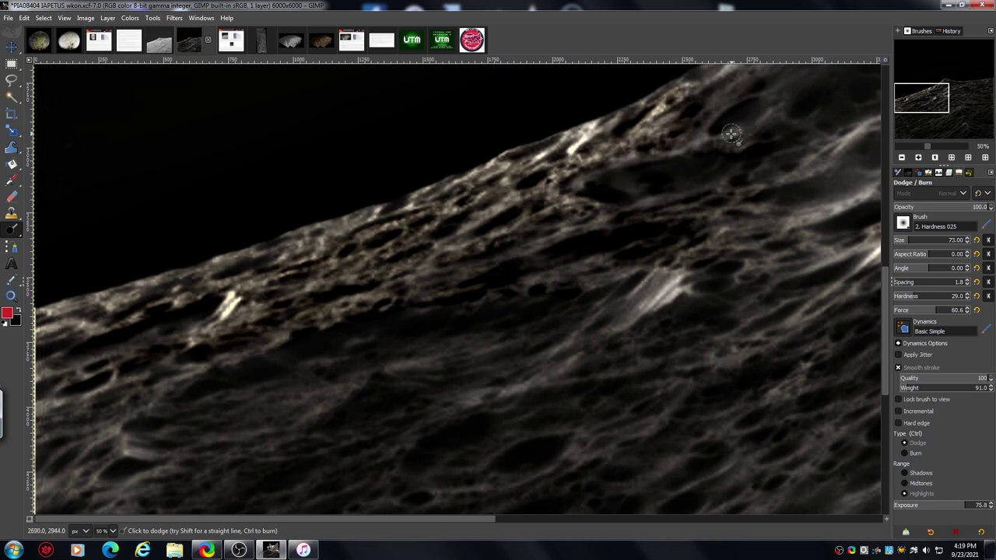
mouse_move(770, 140)
left_mouse_down()
mouse_move(733, 140)
mouse_move(746, 144)
mouse_move(739, 130)
mouse_move(581, 181)
mouse_move(601, 169)
mouse_move(605, 210)
mouse_move(571, 220)
left_mouse_up()
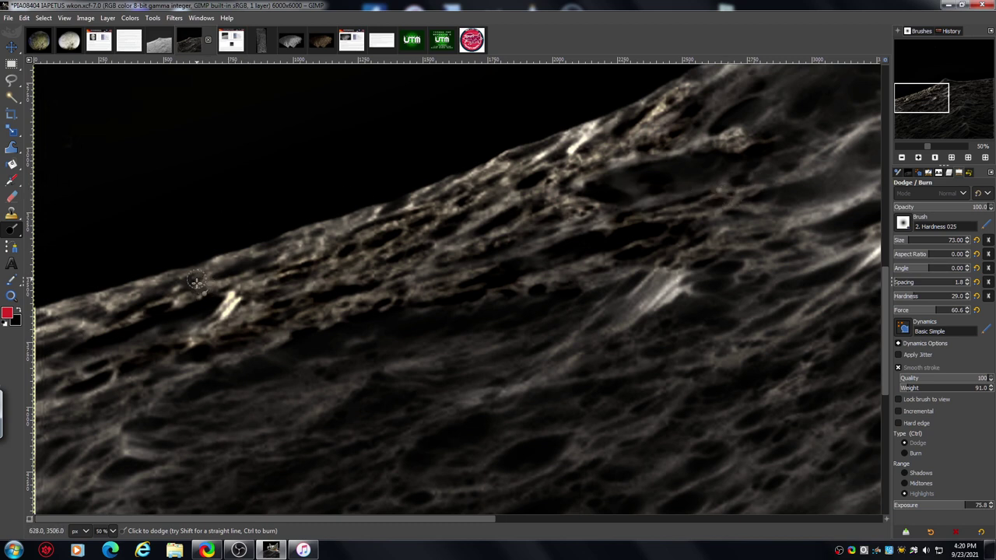
mouse_move(100, 308)
left_mouse_down()
mouse_move(224, 273)
mouse_move(168, 278)
mouse_move(202, 266)
mouse_move(320, 243)
mouse_move(267, 255)
mouse_move(464, 184)
mouse_move(430, 193)
mouse_move(548, 138)
left_mouse_up()
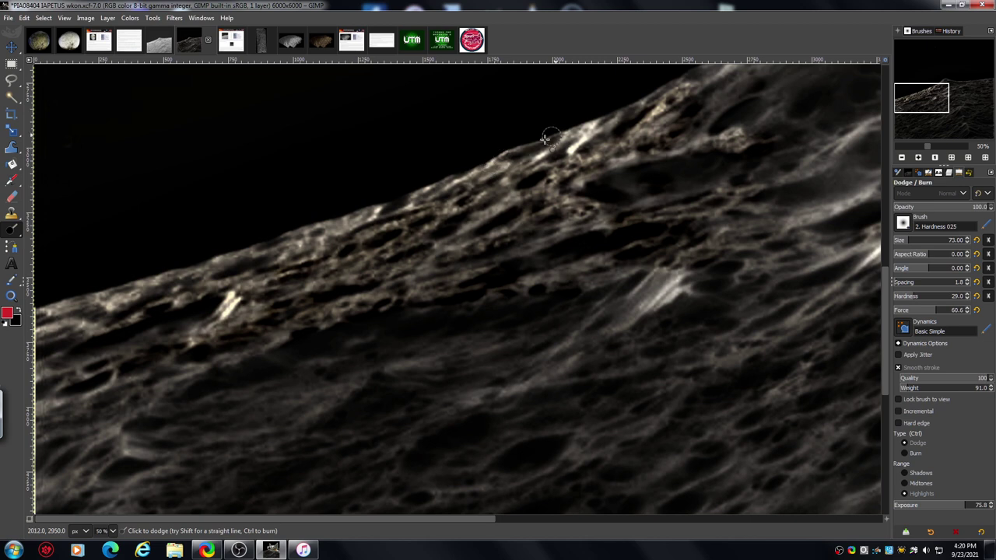
left_click(902, 158)
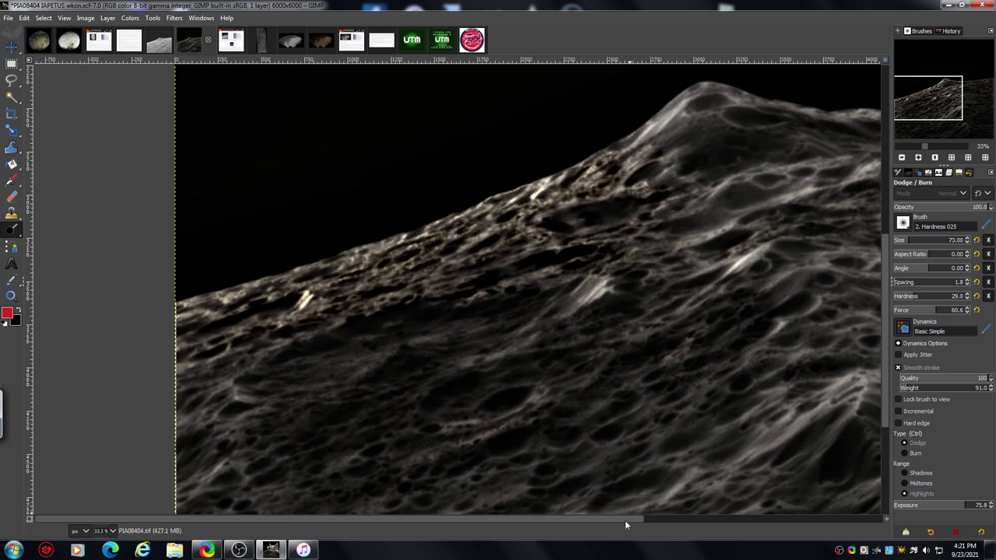
left_click_drag(624, 520, 686, 520)
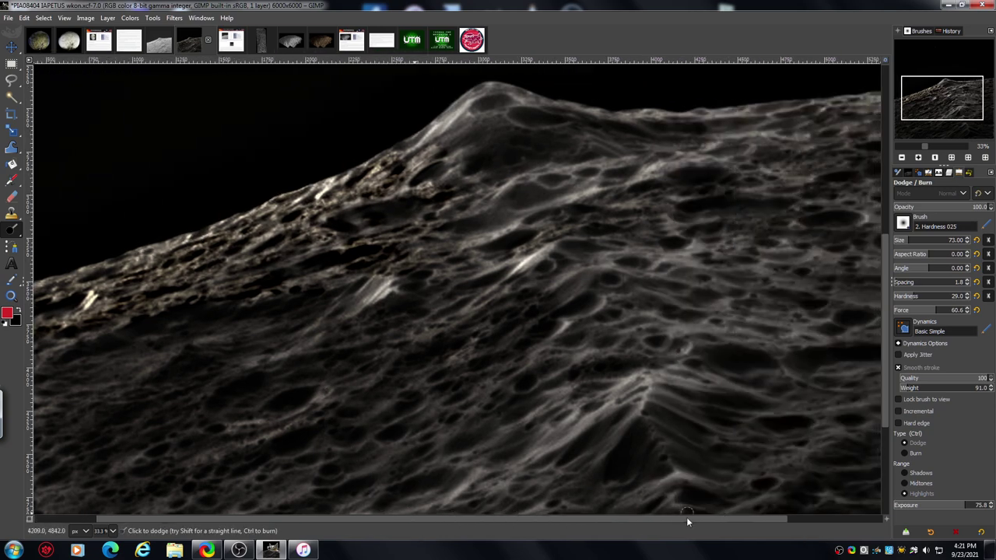
left_click(903, 158)
left_click_drag(886, 215, 885, 231)
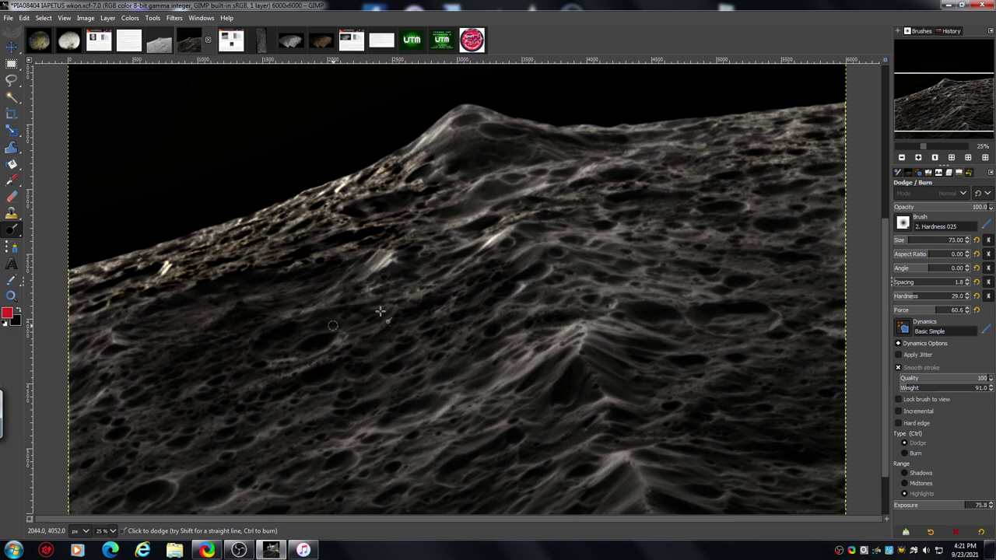
left_click(917, 157)
left_click(918, 157)
left_click_drag(929, 100, 924, 97)
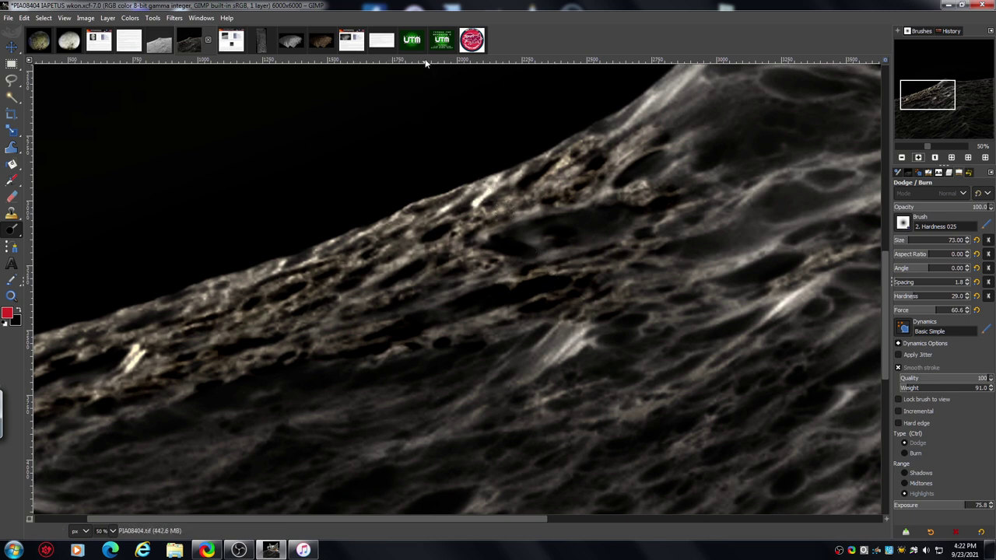
Glance at the Cassini-Huygens patch, then settle on the green Thanks for Watching outro image.
left_click(442, 44)
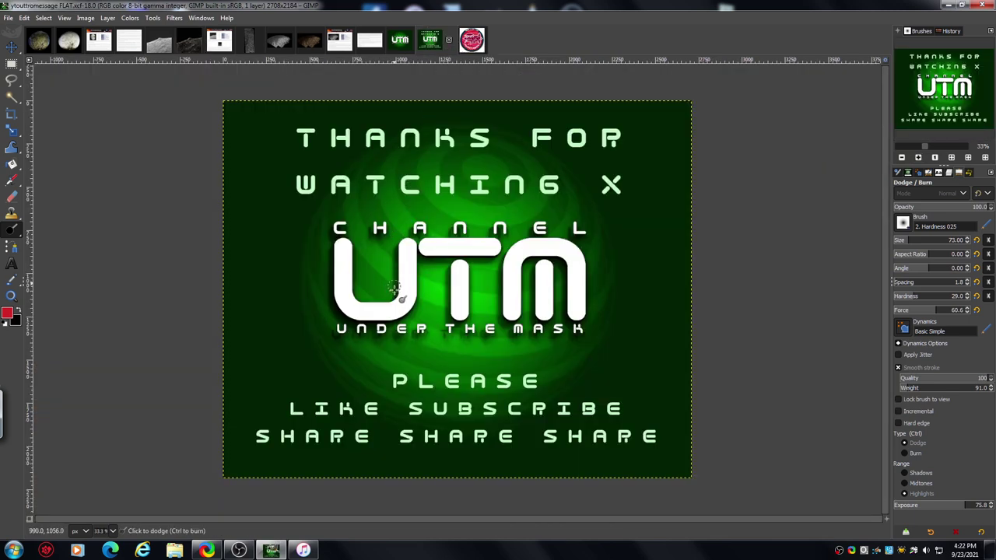
left_click(476, 43)
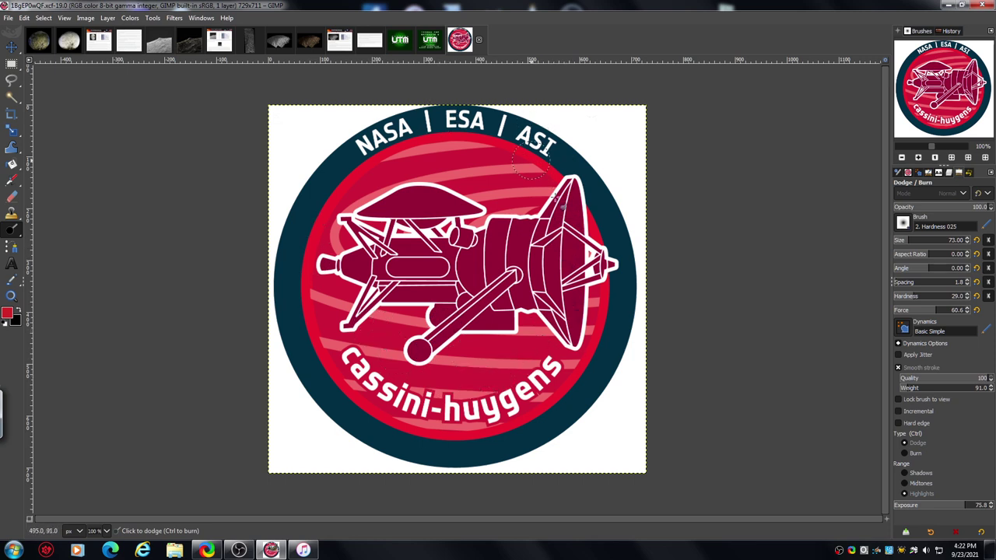
left_click(430, 42)
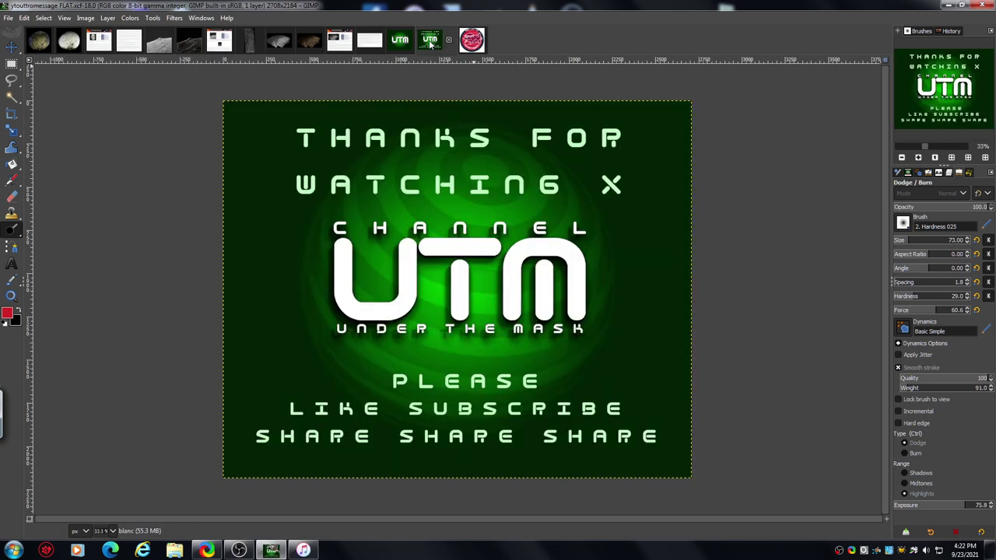